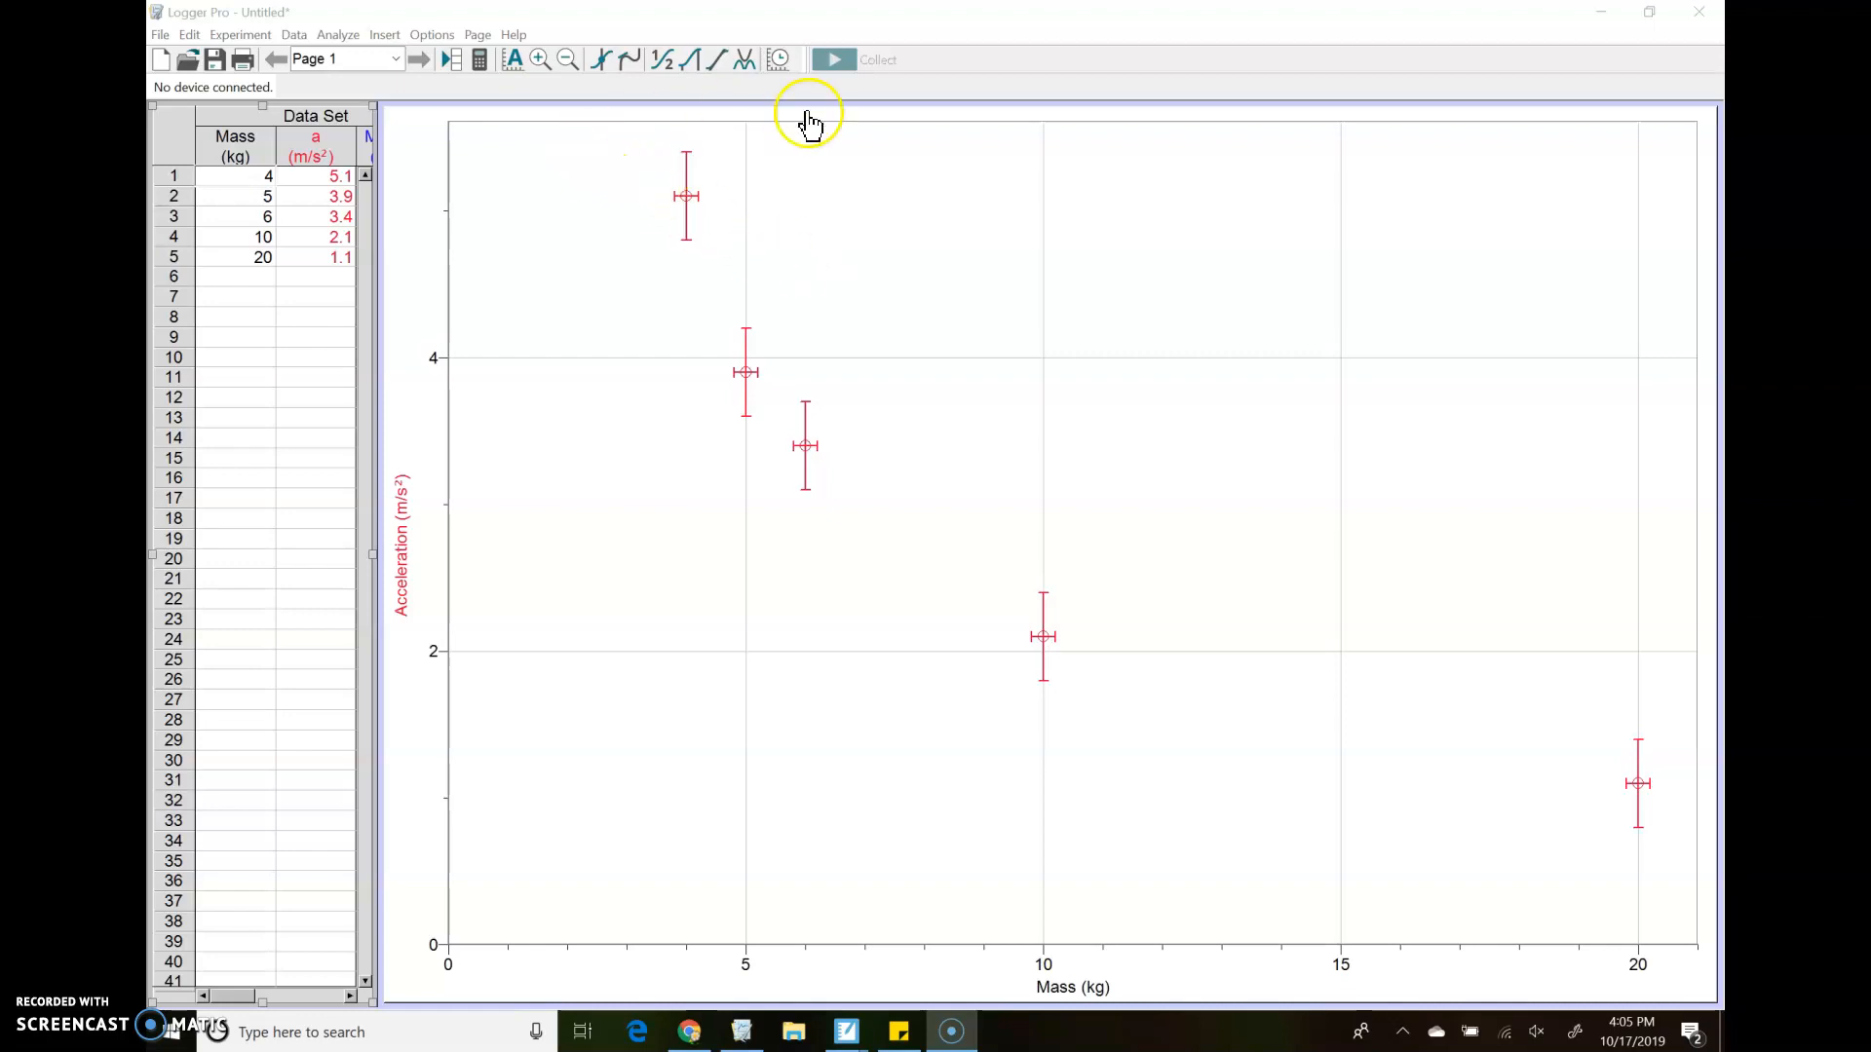
Run an automatic curve fit on the acceleration versus mass data with the Power equation A*m^B
{"action": "left_click", "coordinate": [744, 61]}
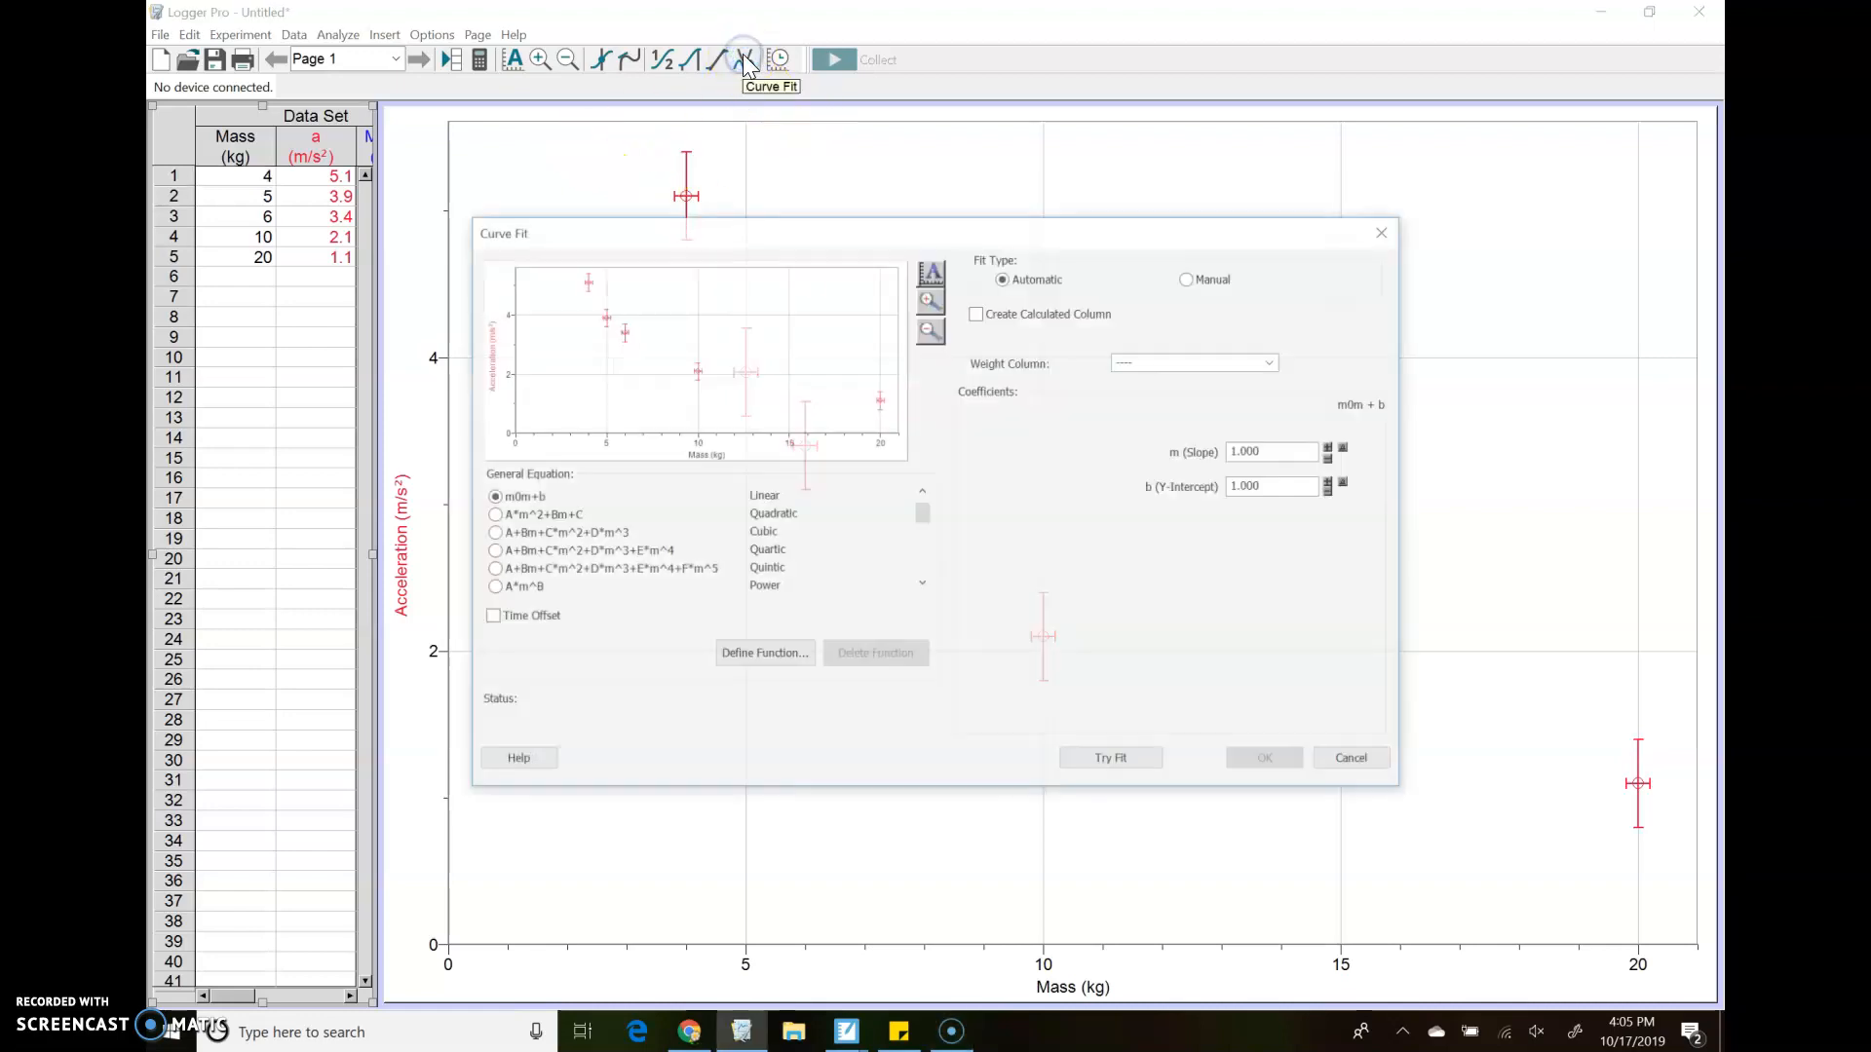
{"action": "left_click", "coordinate": [922, 584]}
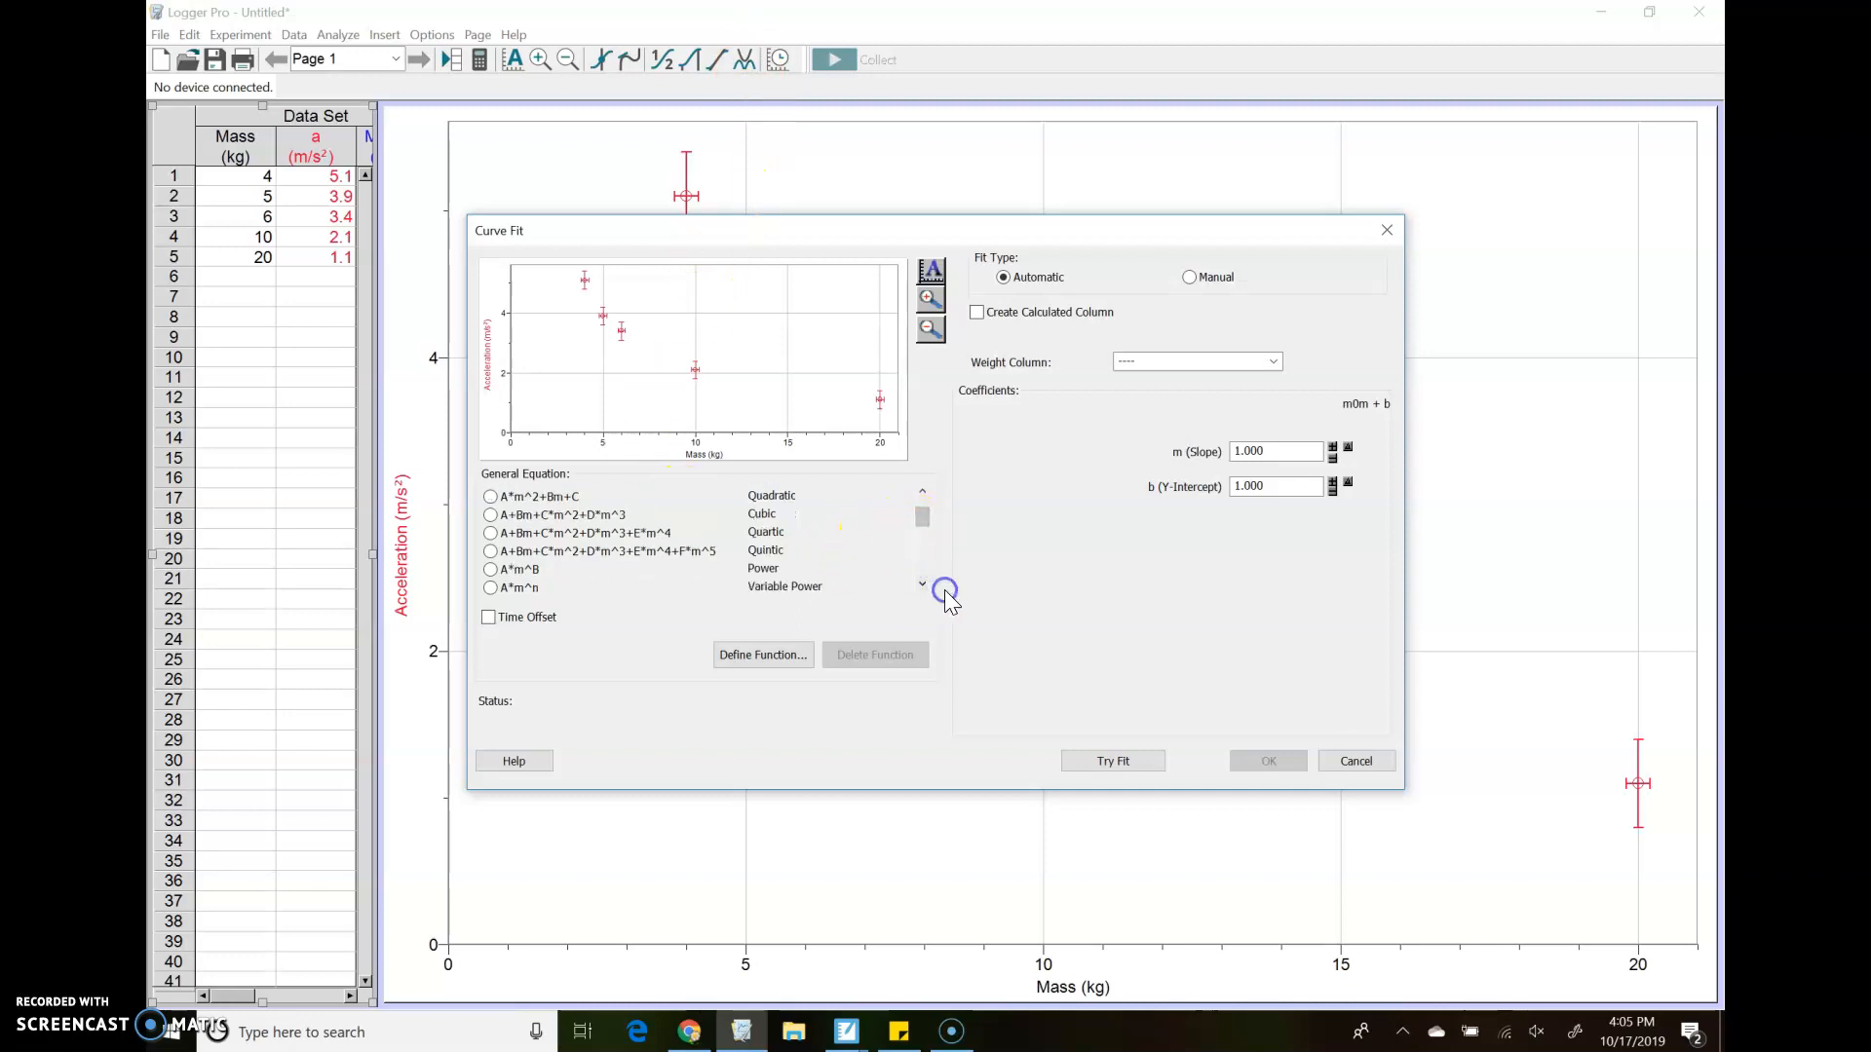
{"action": "left_click", "coordinate": [923, 585]}
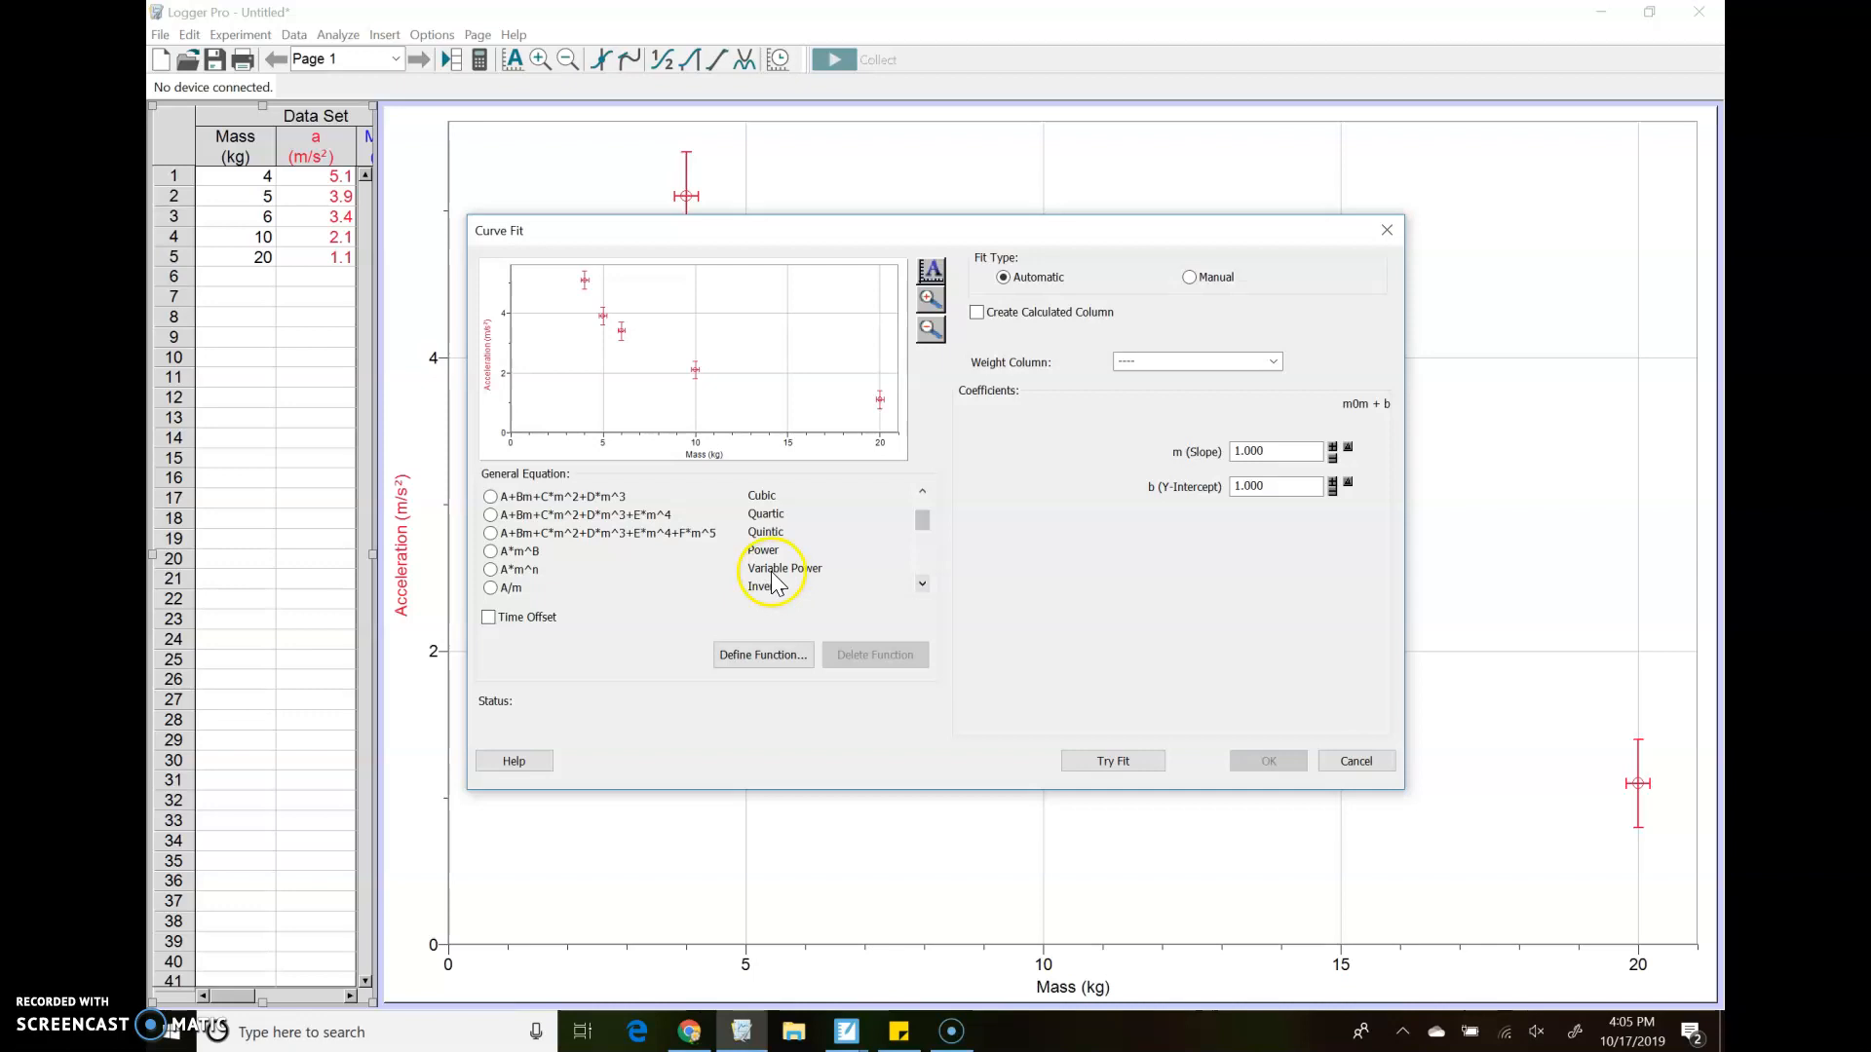
{"action": "left_click", "coordinate": [491, 552]}
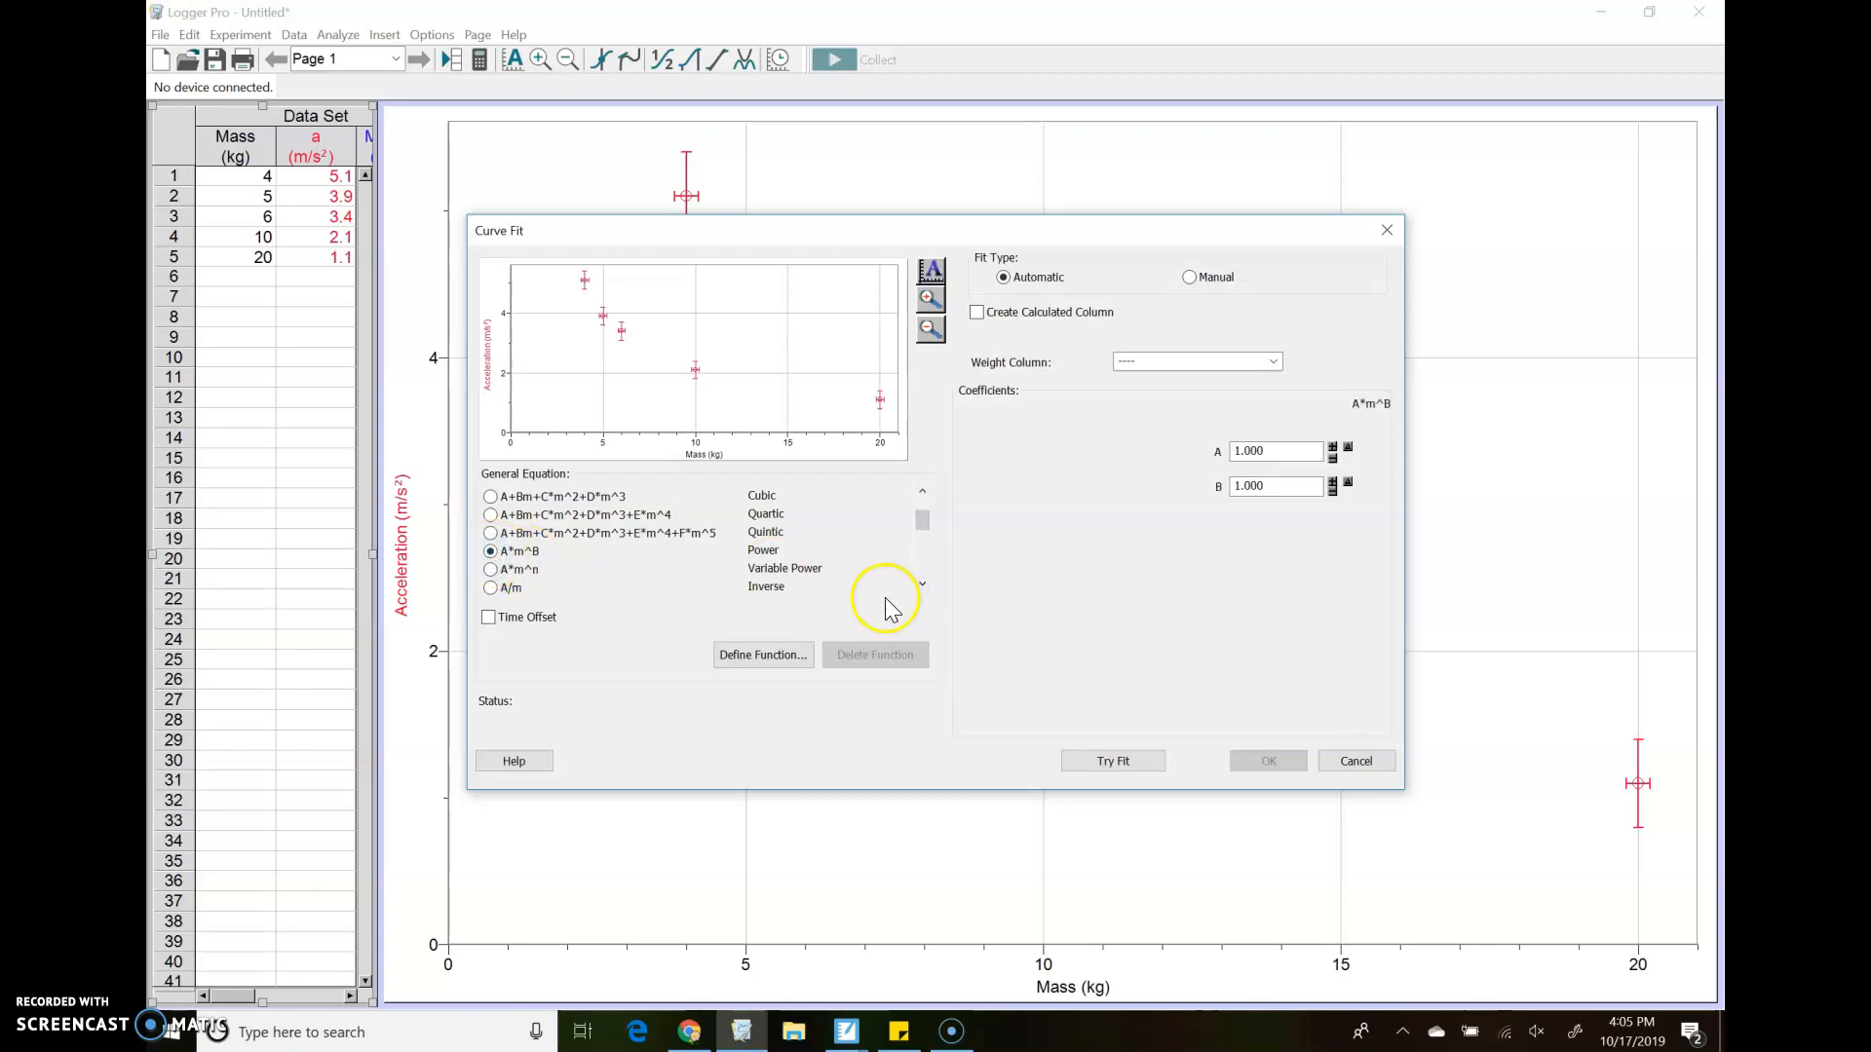
{"action": "left_click", "coordinate": [1107, 764]}
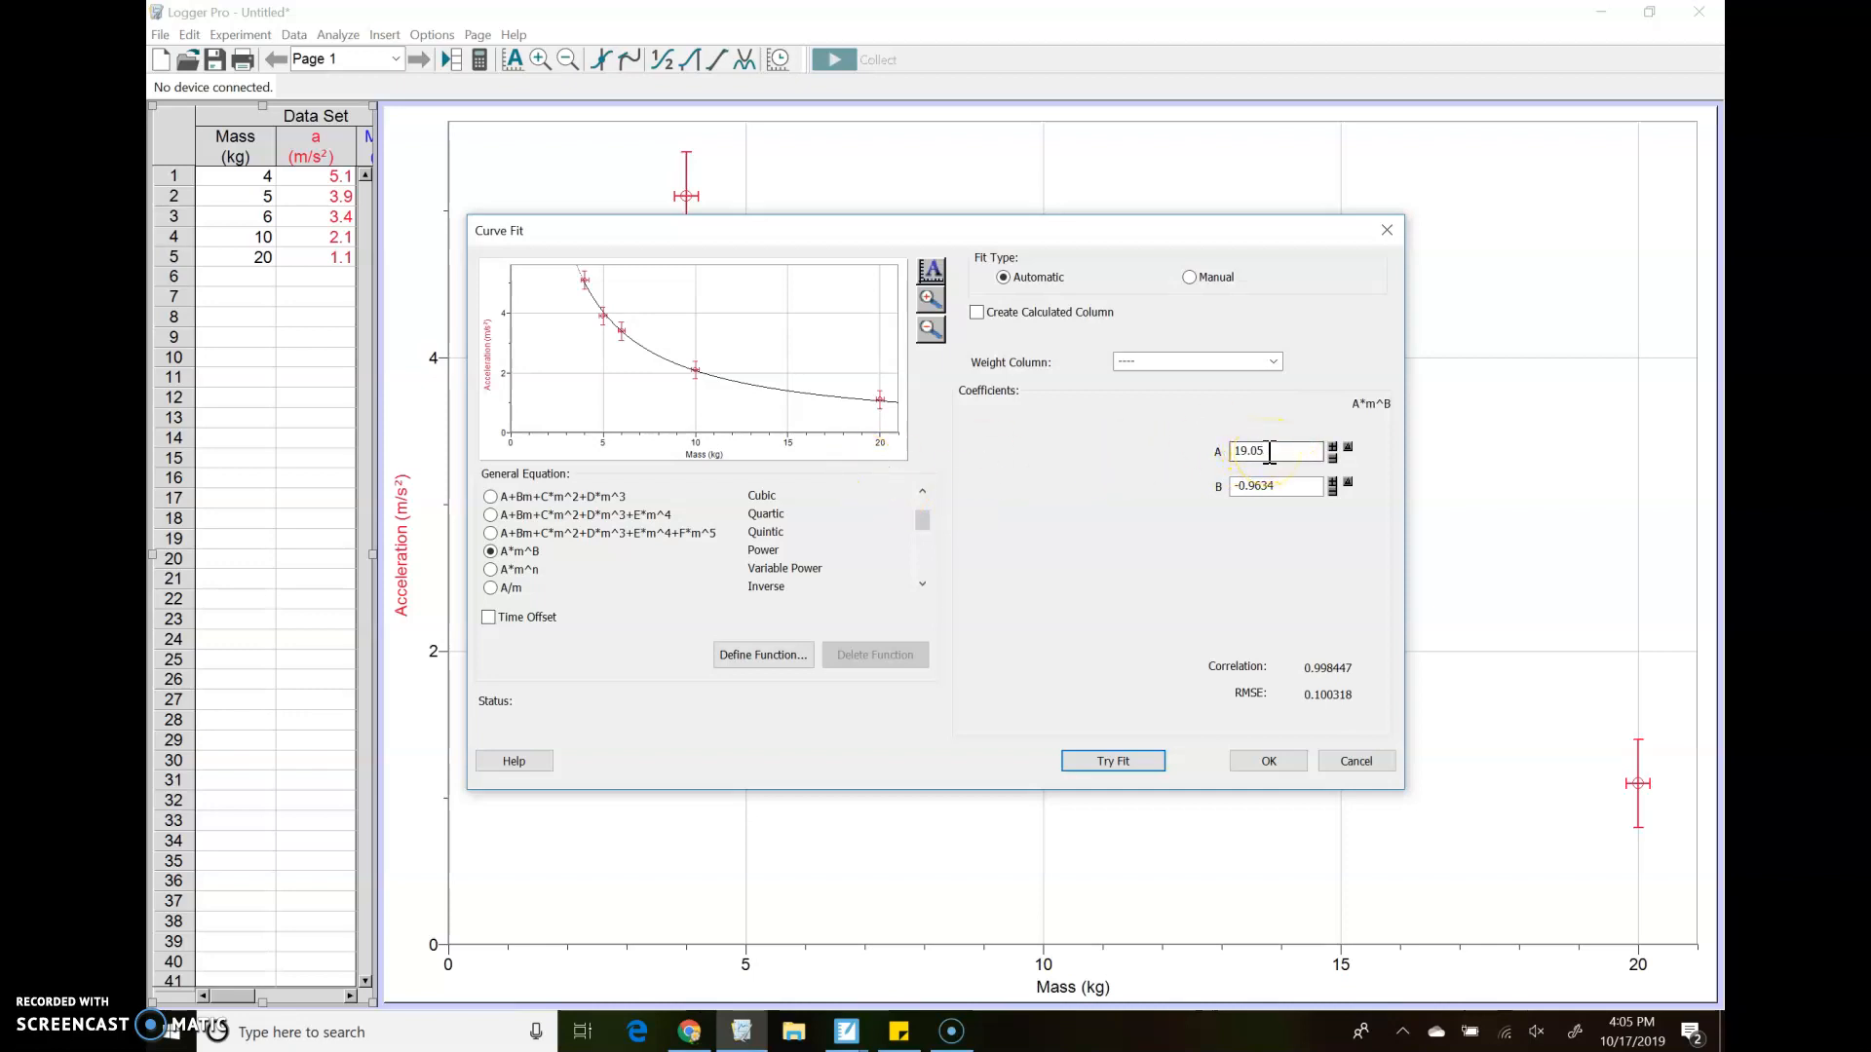
Set the power fit's exponent B manually to -1
{"action": "left_click", "coordinate": [1285, 488]}
{"action": "left_click_drag", "start_coordinate": [1282, 486], "coordinate": [1243, 484]}
{"action": "type", "text": "1"}
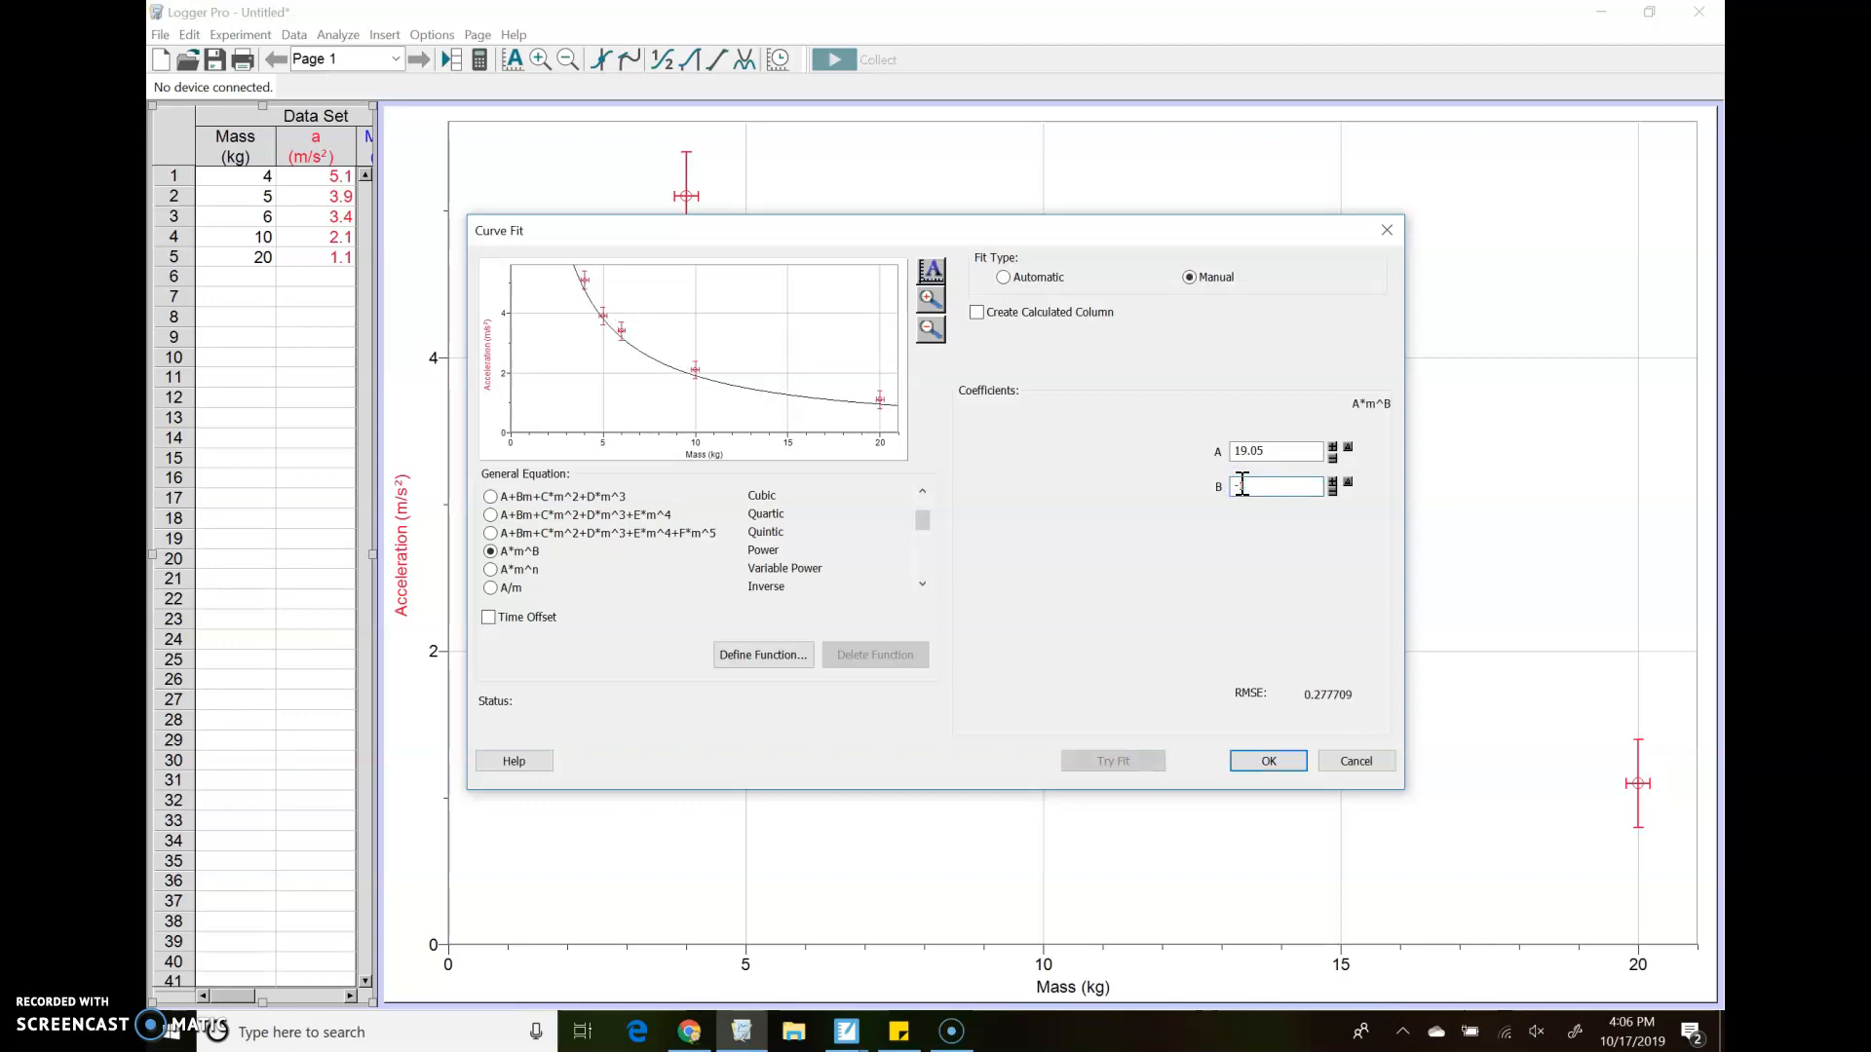
Raise the power fit's coefficient A in increments to 20.25
{"action": "left_click", "coordinate": [1333, 447]}
{"action": "left_click", "coordinate": [1333, 446]}
{"action": "left_click", "coordinate": [1333, 446]}
{"action": "left_click", "coordinate": [1333, 446]}
{"action": "left_click", "coordinate": [1332, 447]}
{"action": "left_click", "coordinate": [1333, 446]}
{"action": "left_click", "coordinate": [1333, 447]}
{"action": "left_click", "coordinate": [1333, 446]}
{"action": "left_click", "coordinate": [1333, 446]}
{"action": "left_click", "coordinate": [1333, 446]}
{"action": "left_click", "coordinate": [1333, 447]}
{"action": "left_click", "coordinate": [1333, 446]}
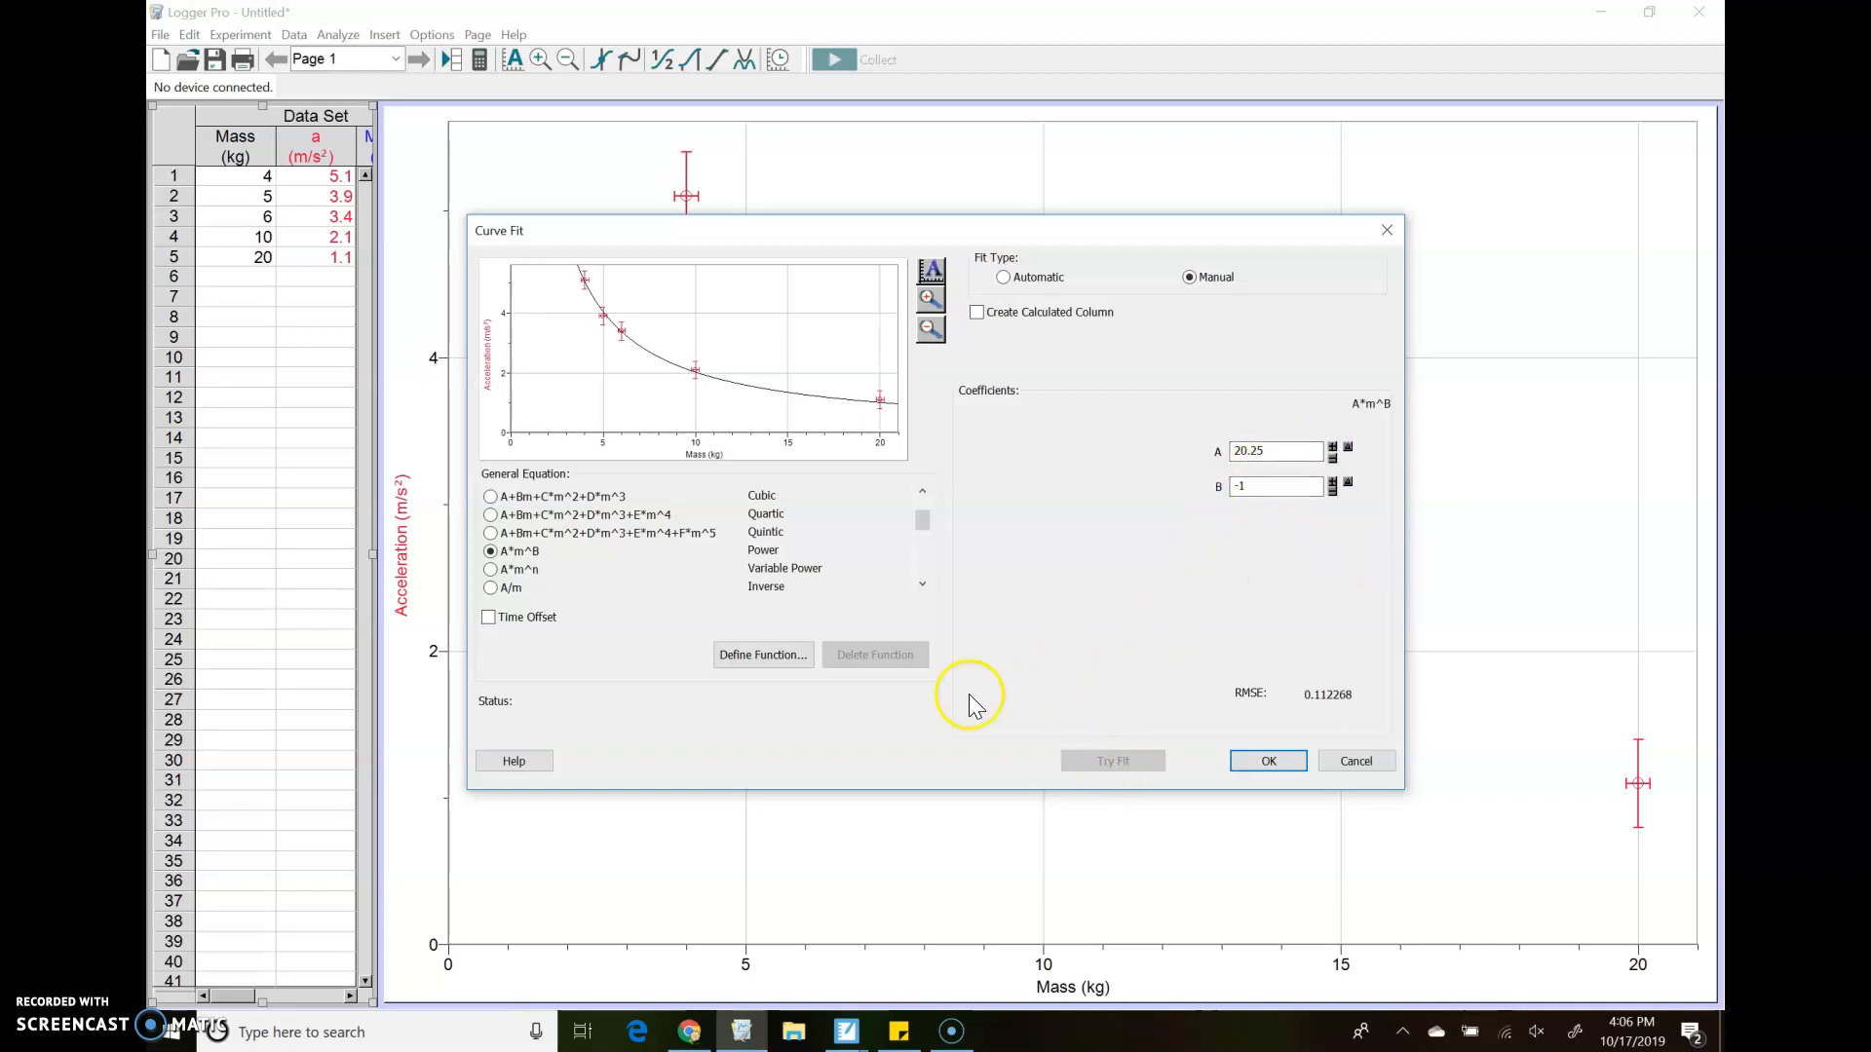
Apply an automatic Inverse fit A/m to the data, and move its results box clear of the curve
{"action": "left_click", "coordinate": [1003, 277]}
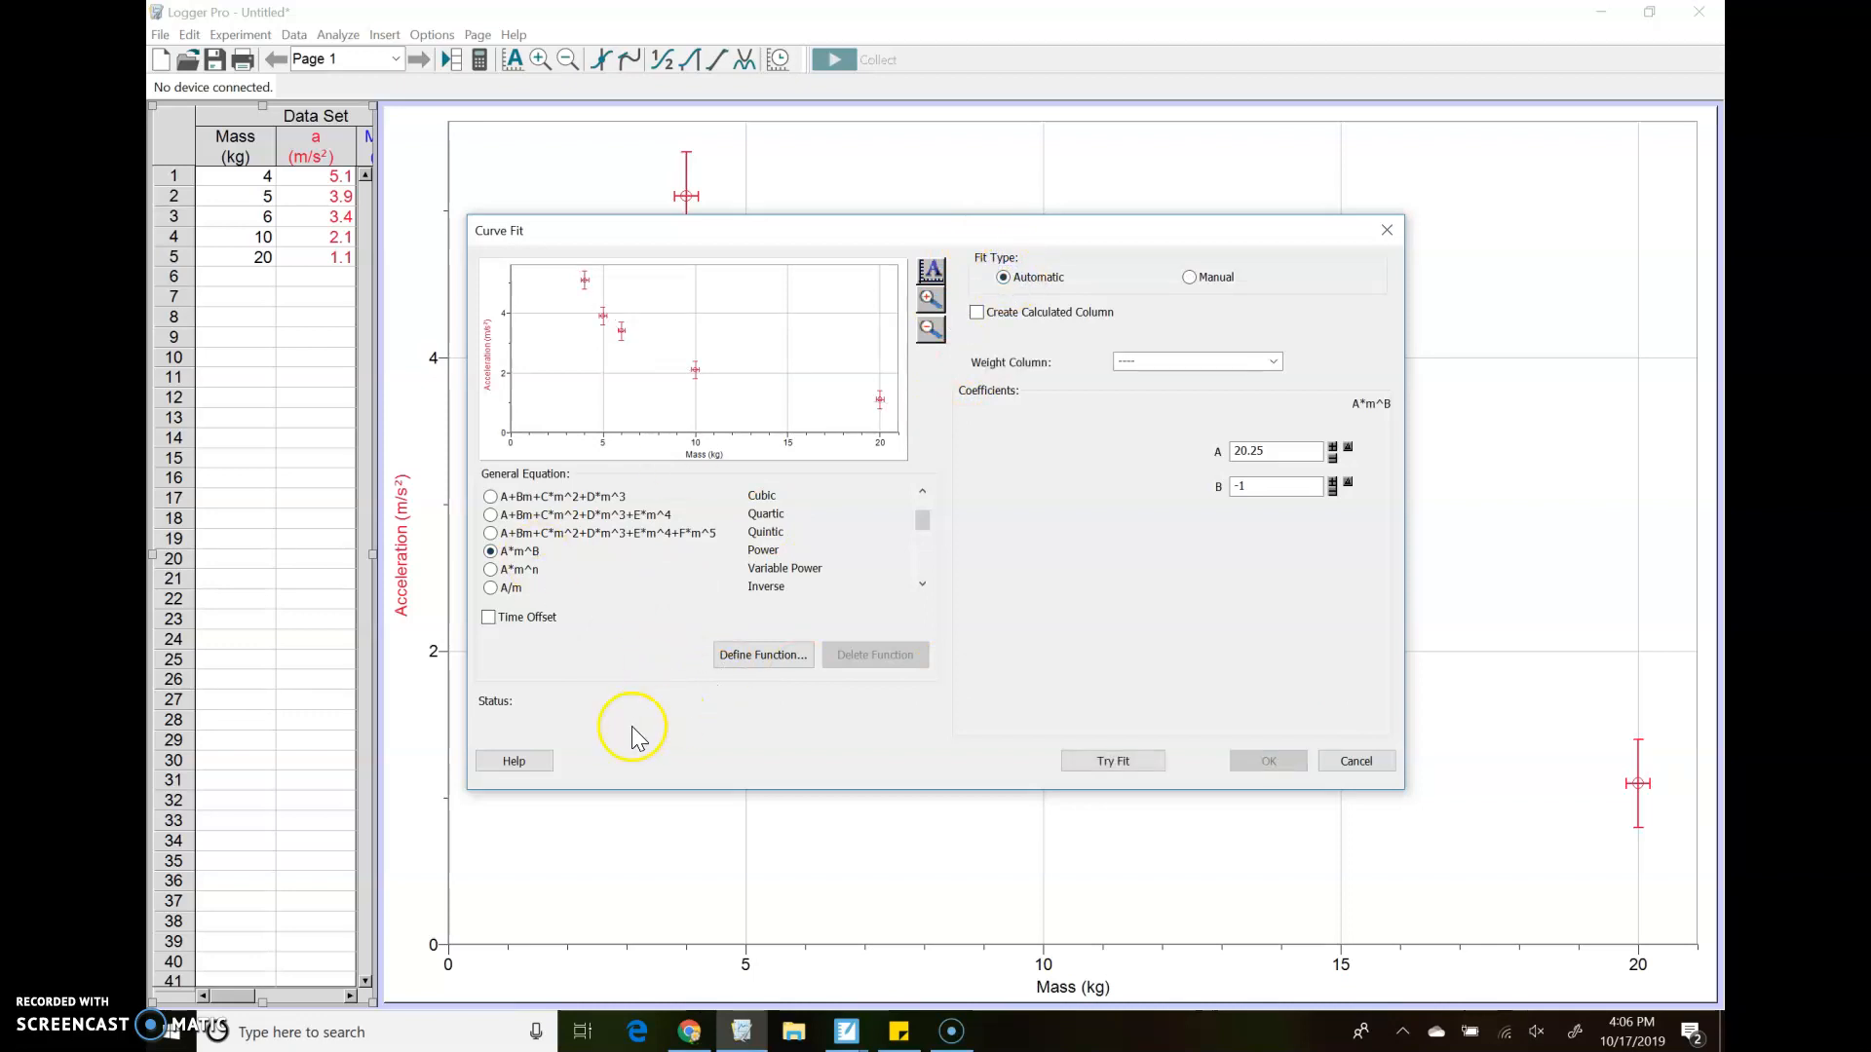
{"action": "left_click", "coordinate": [490, 588]}
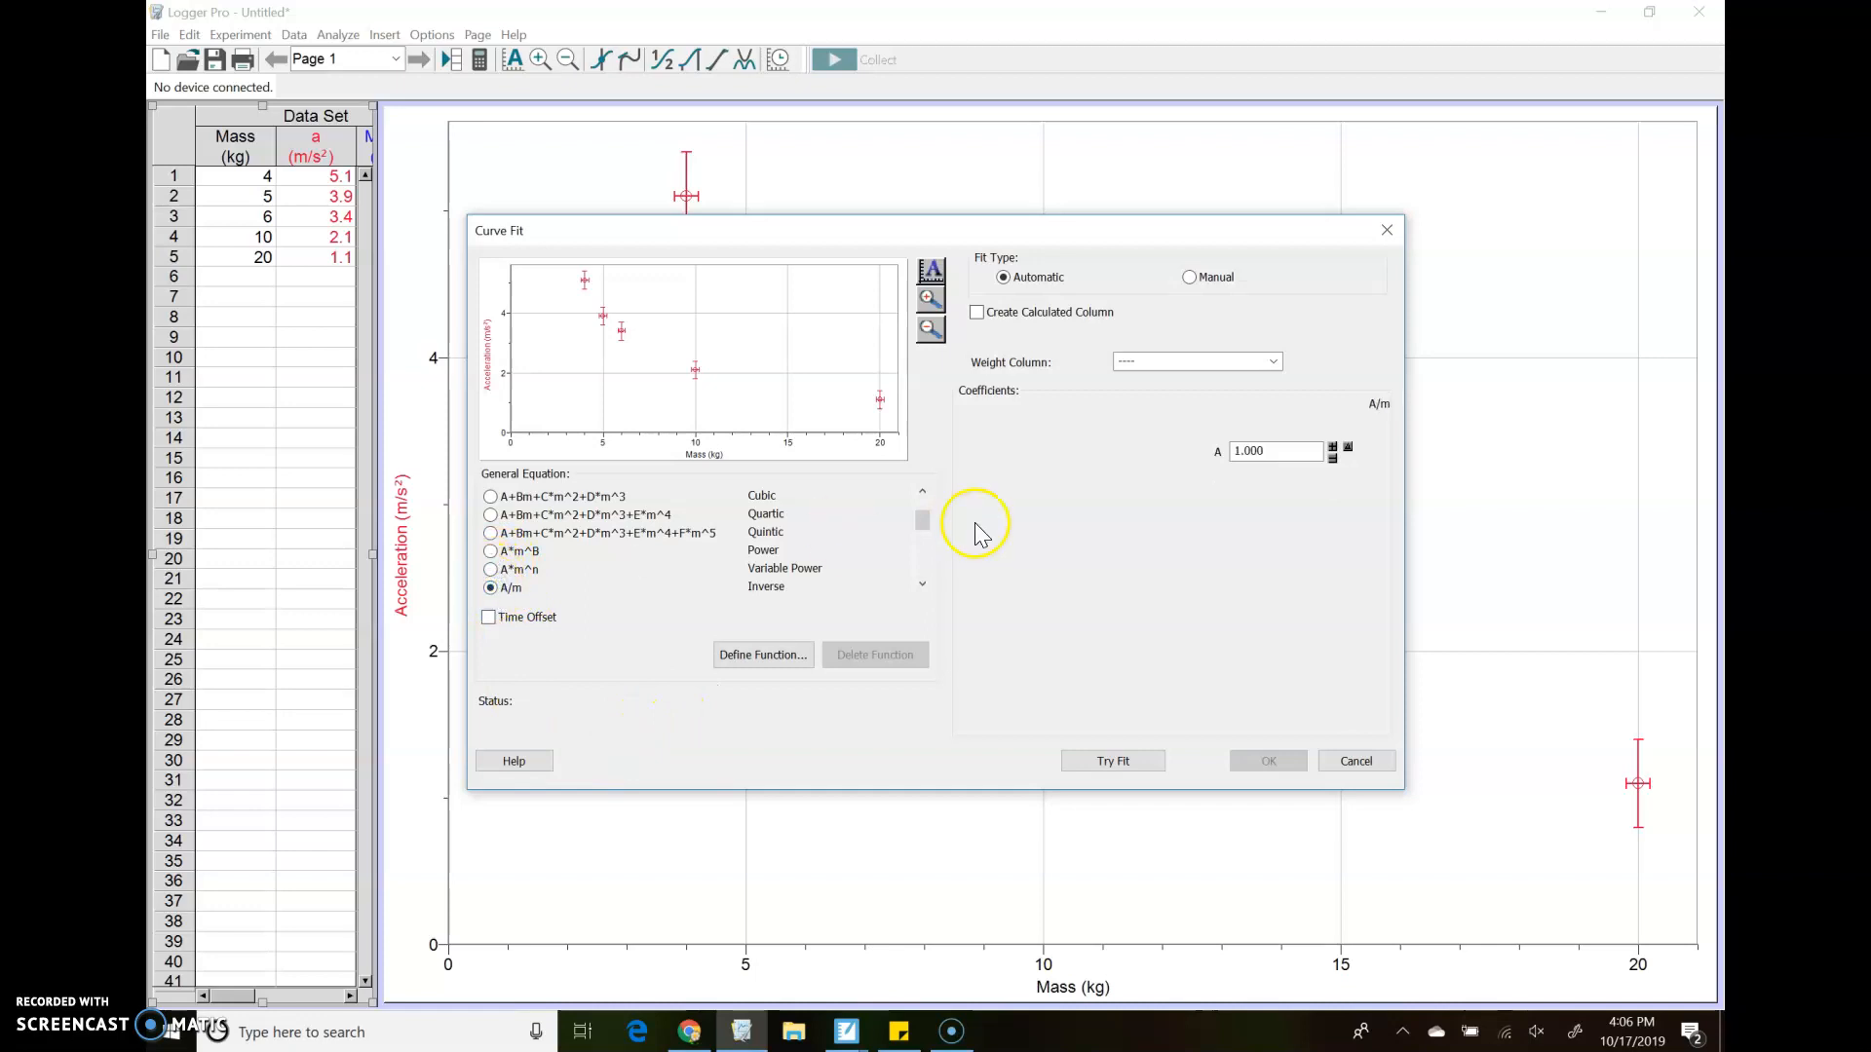
{"action": "left_click", "coordinate": [1103, 763]}
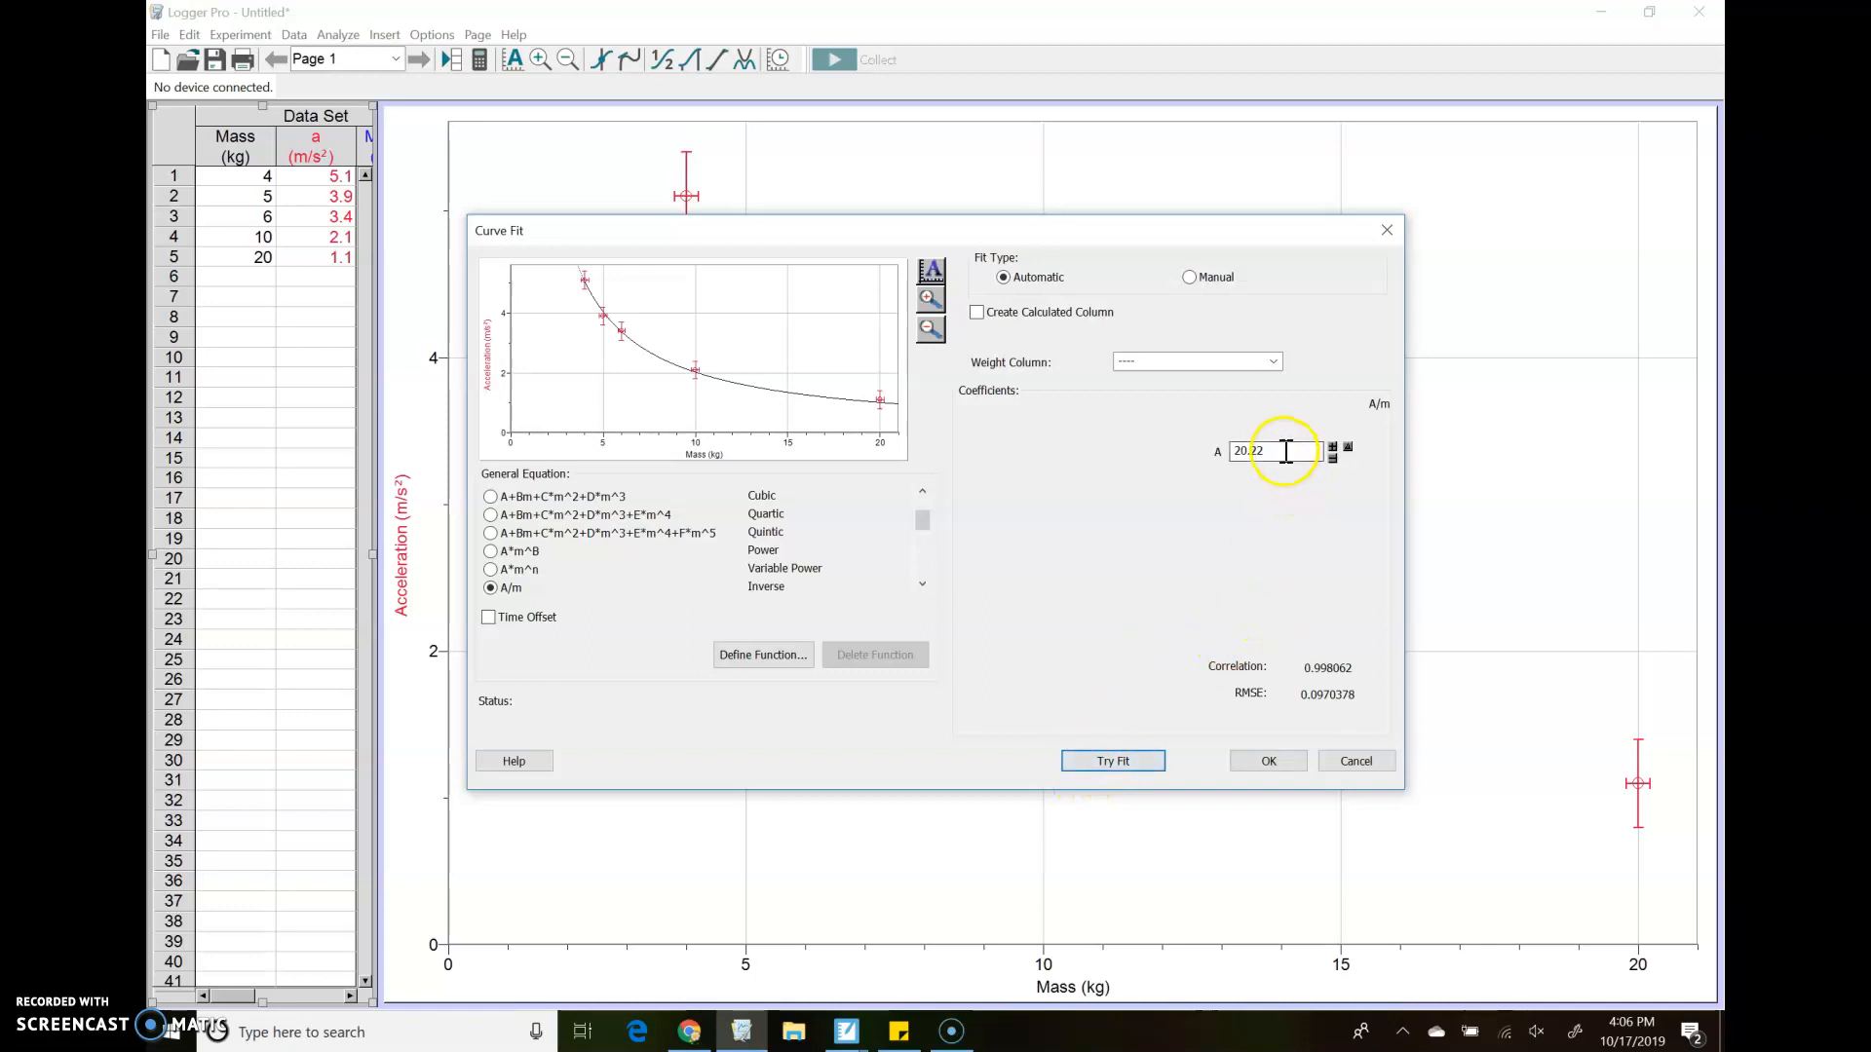
{"action": "left_click", "coordinate": [1268, 762]}
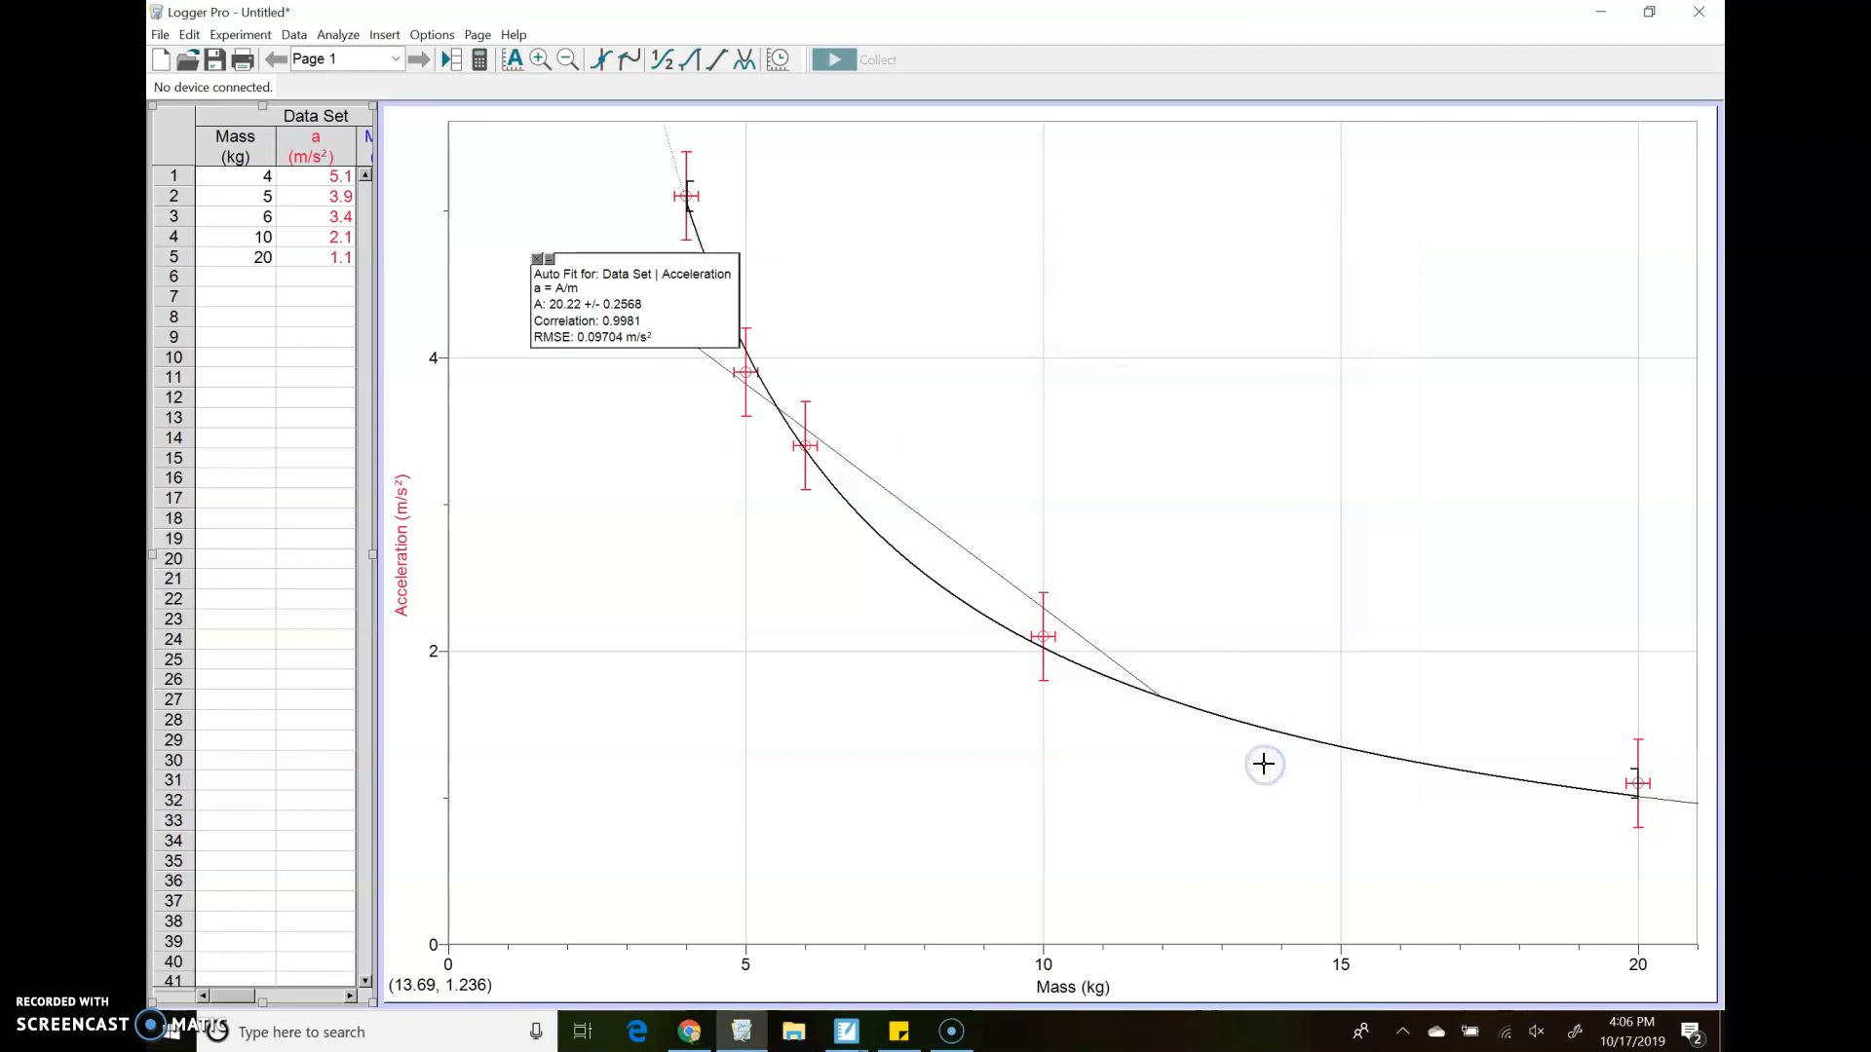
{"action": "left_click_drag", "start_coordinate": [730, 283], "coordinate": [1154, 269]}
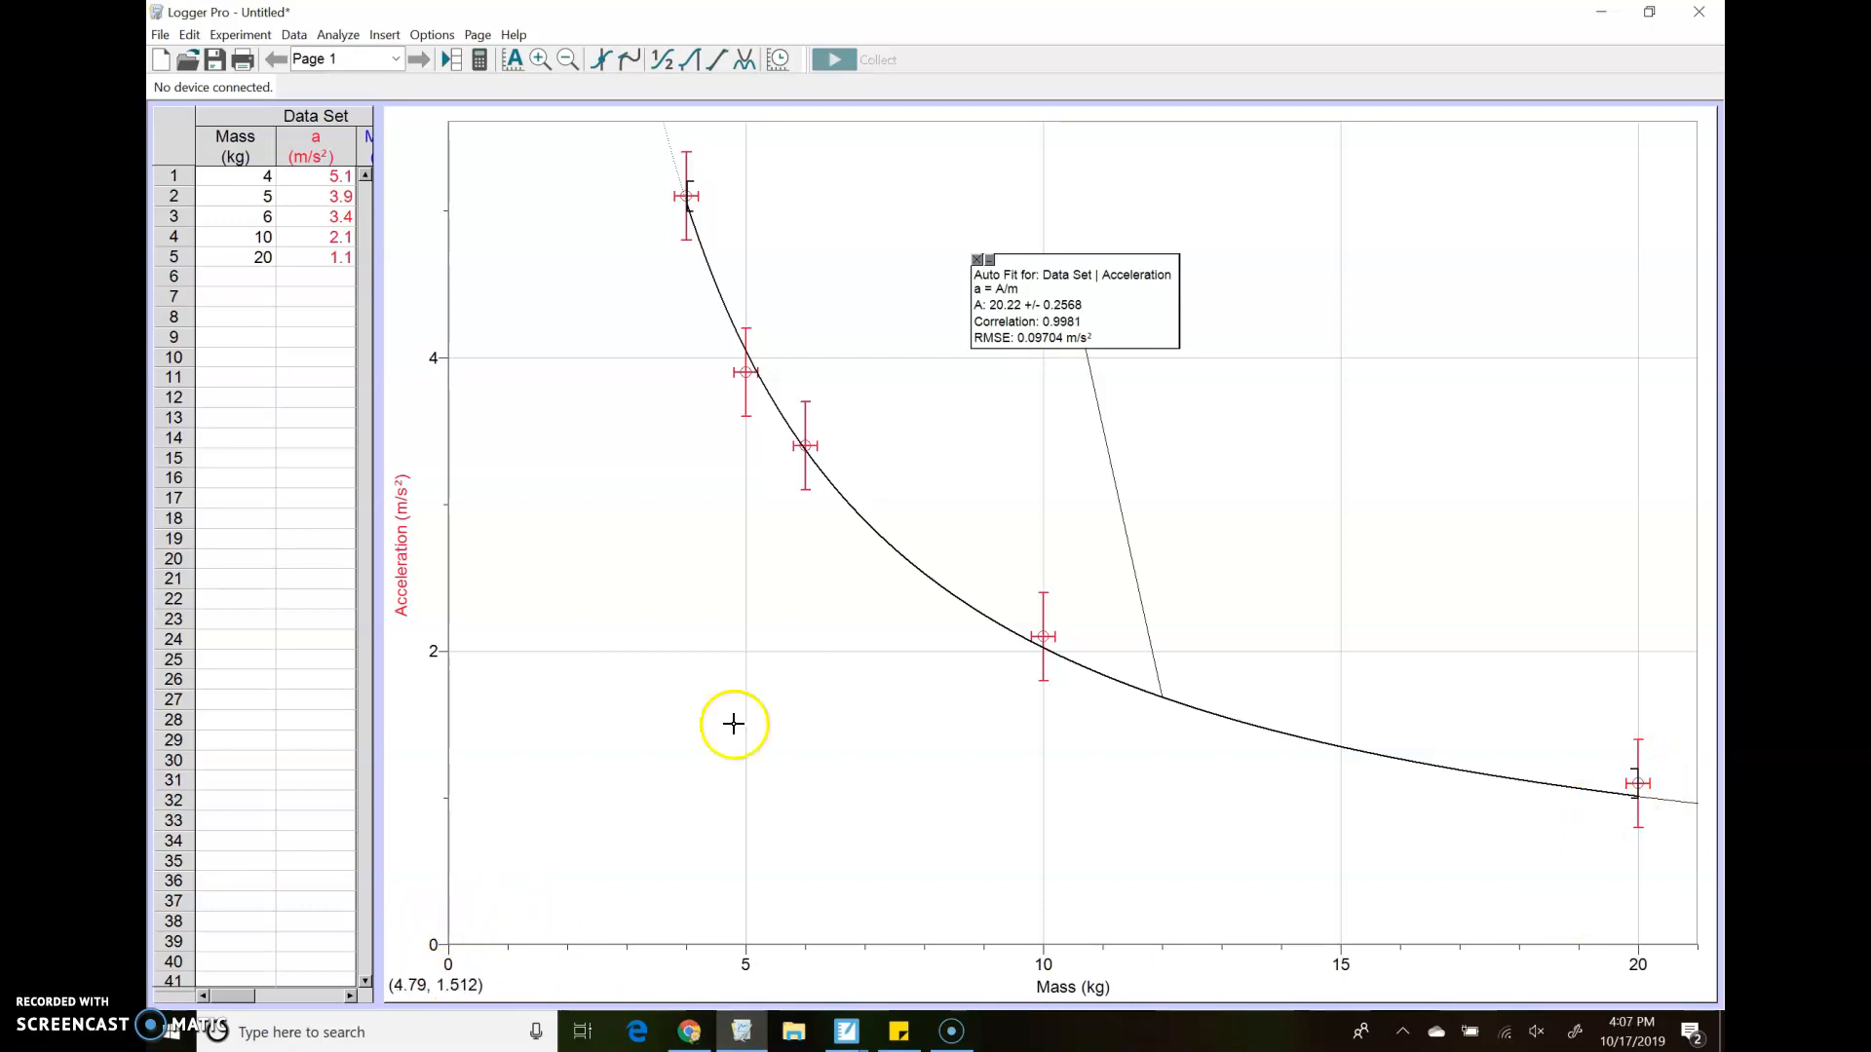
Copy the acceleration versus mass graph with its fitted curve
{"action": "right_click", "coordinate": [725, 668]}
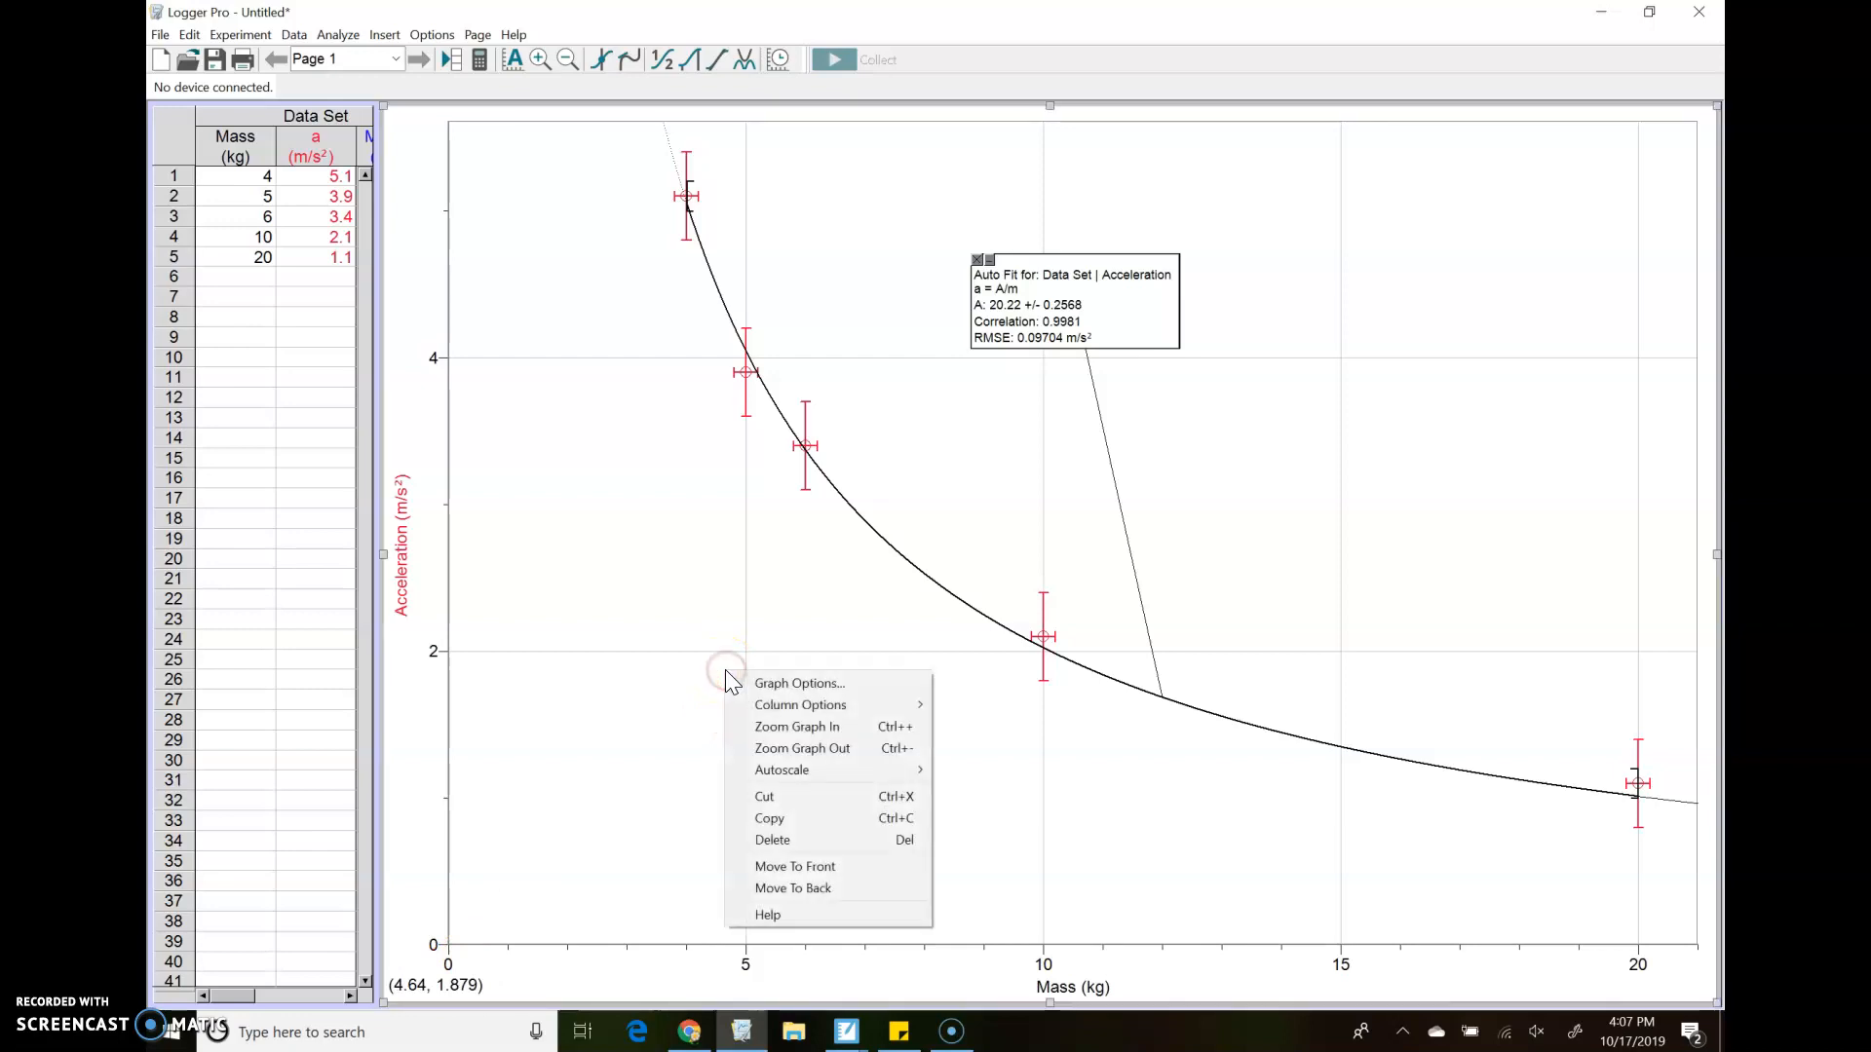
{"action": "left_click", "coordinate": [780, 708]}
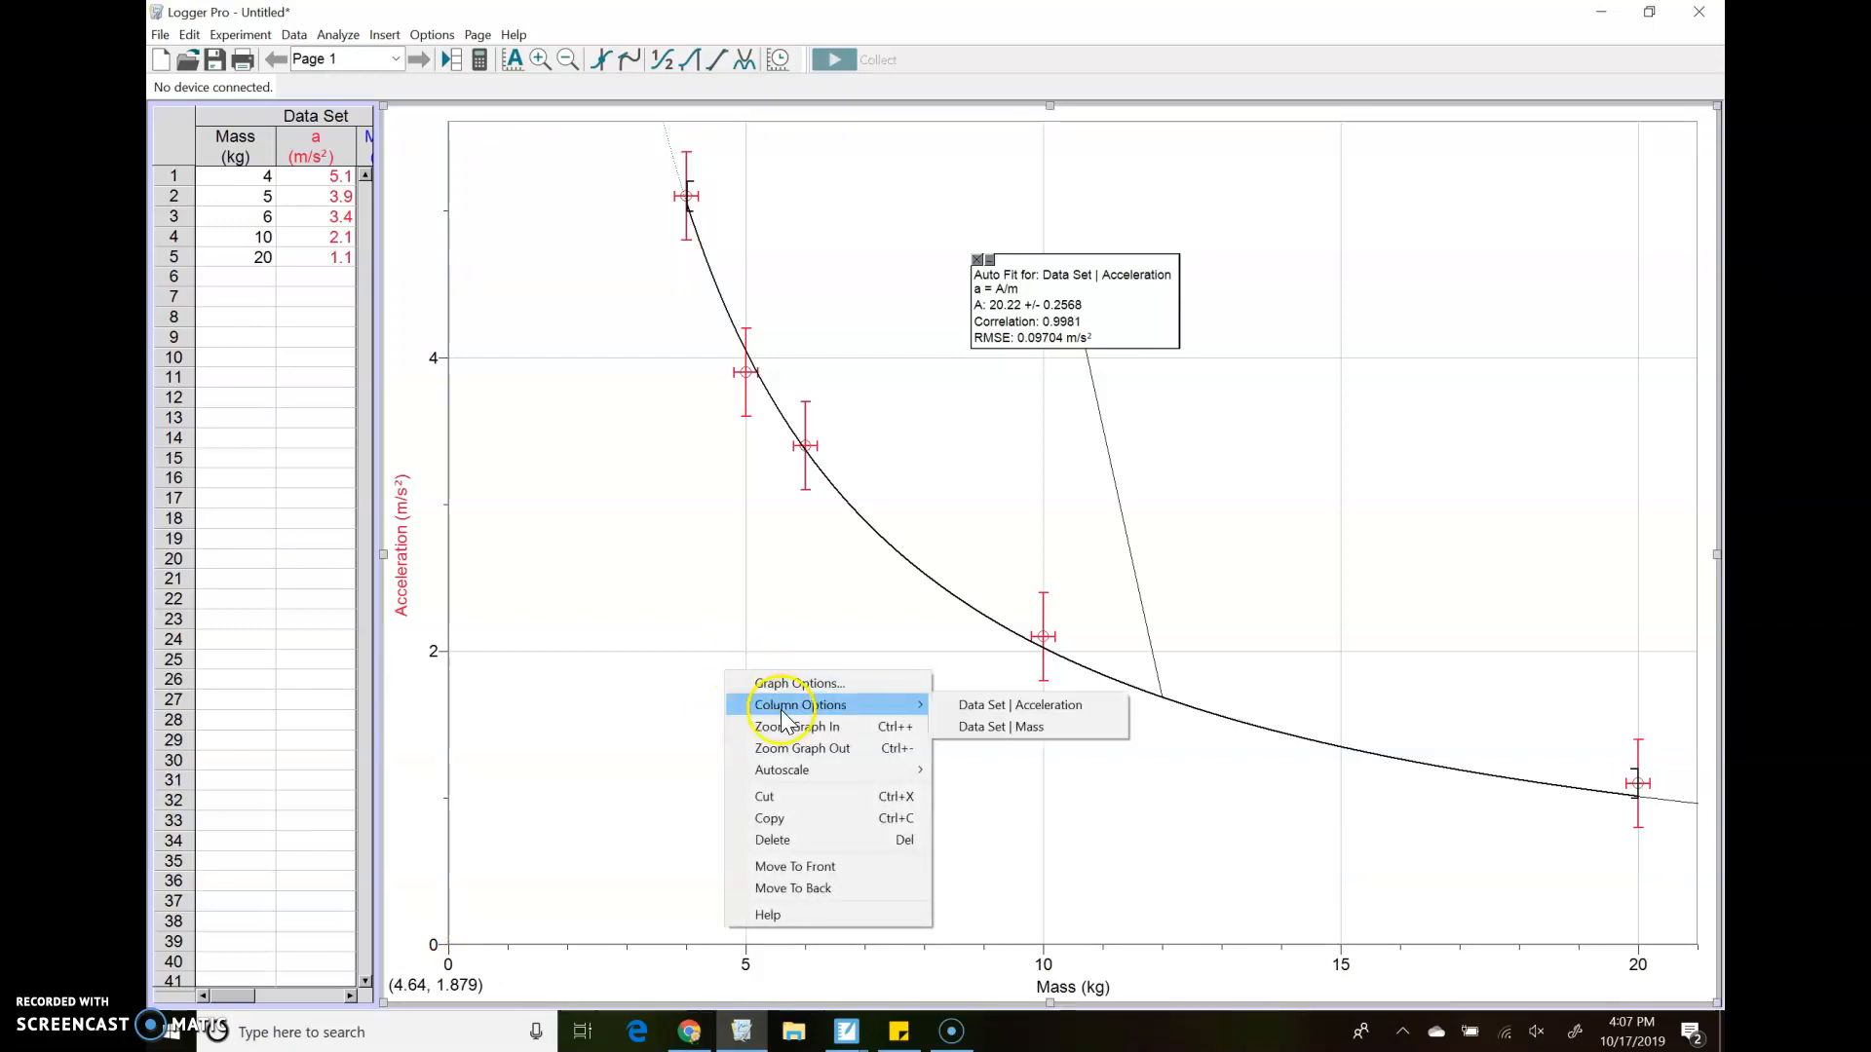
{"action": "left_click", "coordinate": [840, 823]}
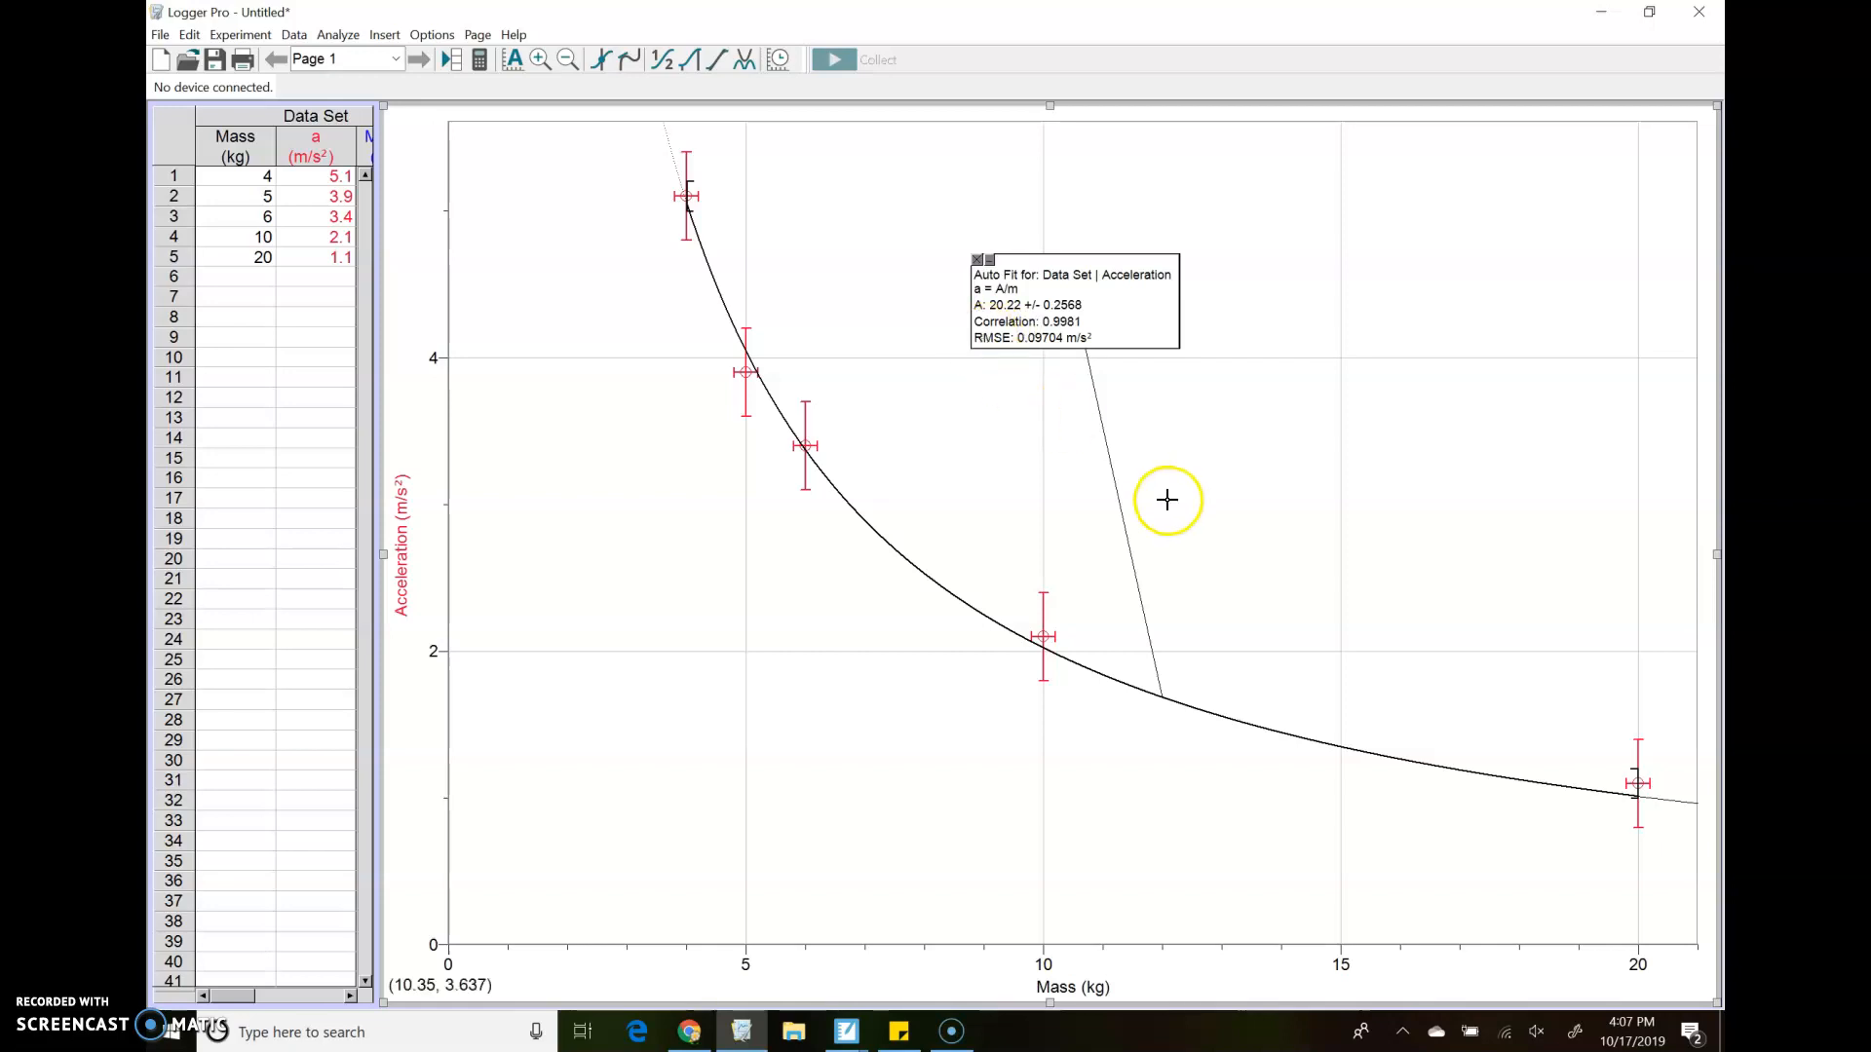
{"action": "left_click", "coordinate": [1008, 941]}
{"action": "left_click", "coordinate": [602, 213]}
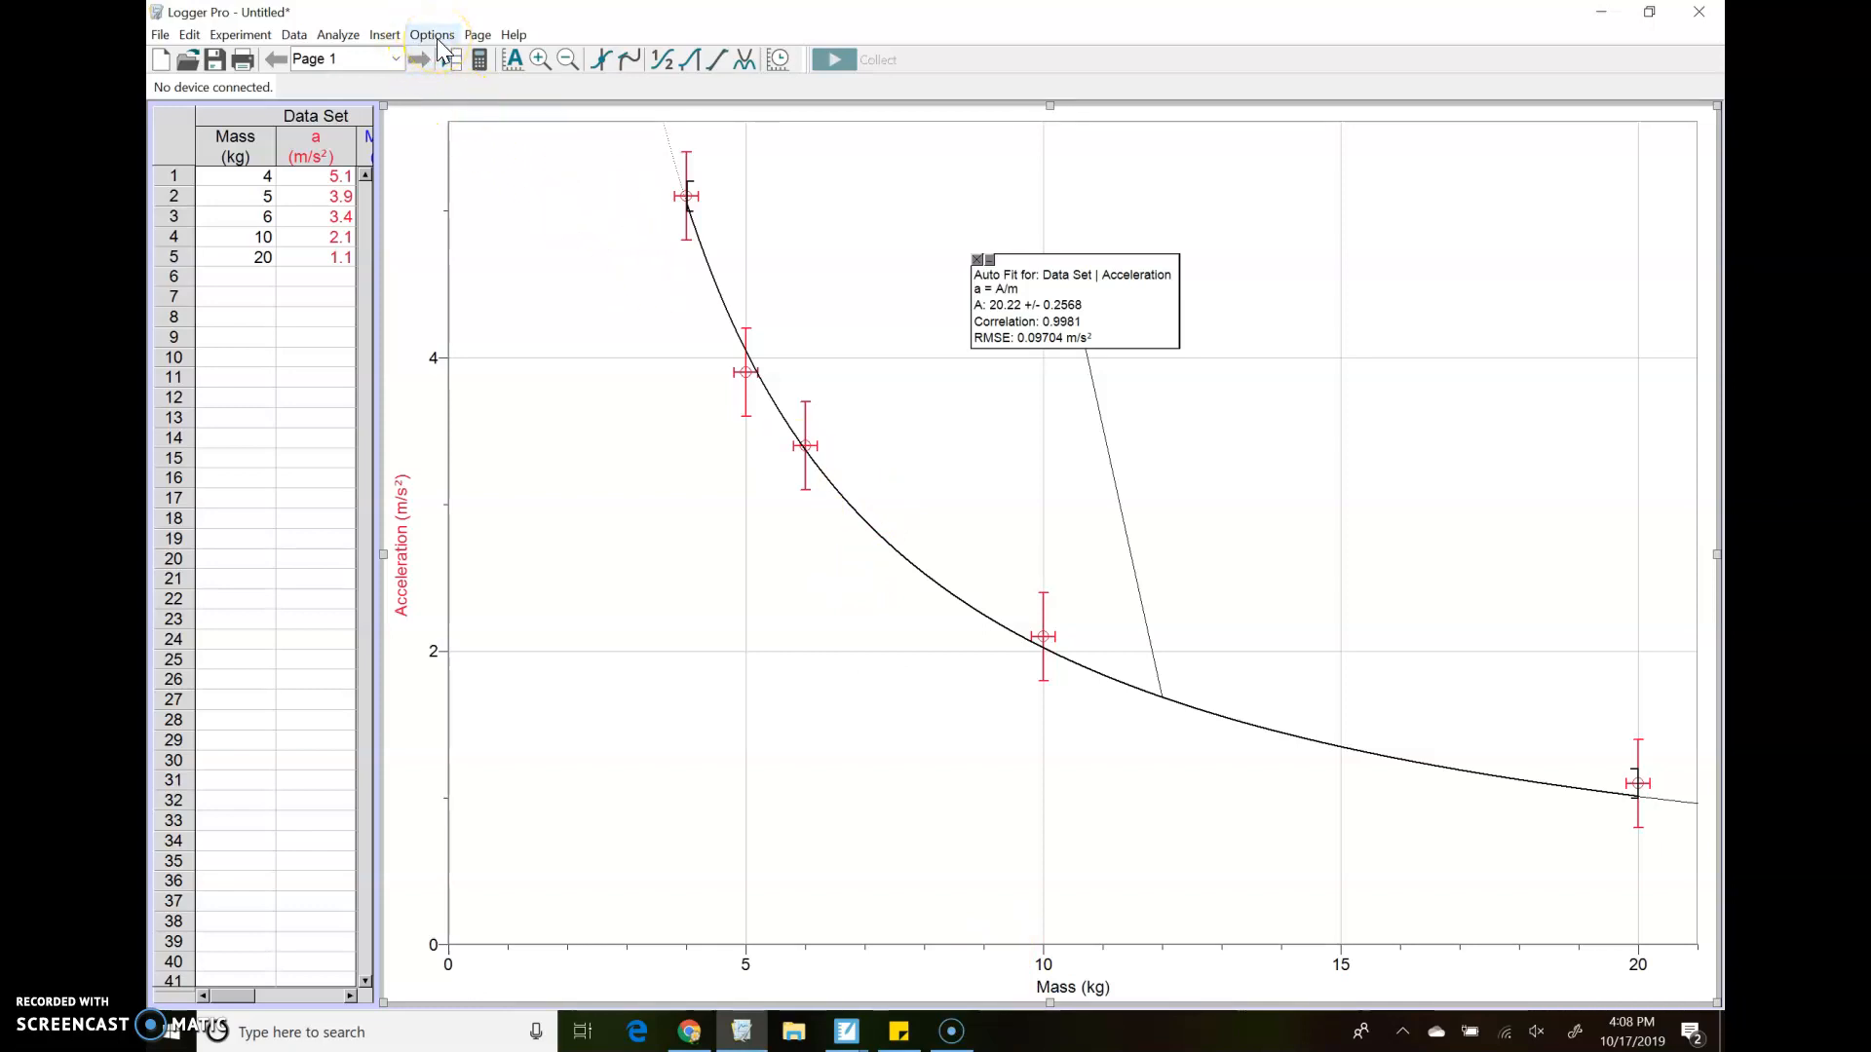
Start a new calculated column and name it Mass⁻¹, using superscript characters for the exponent
{"action": "left_click", "coordinate": [295, 37]}
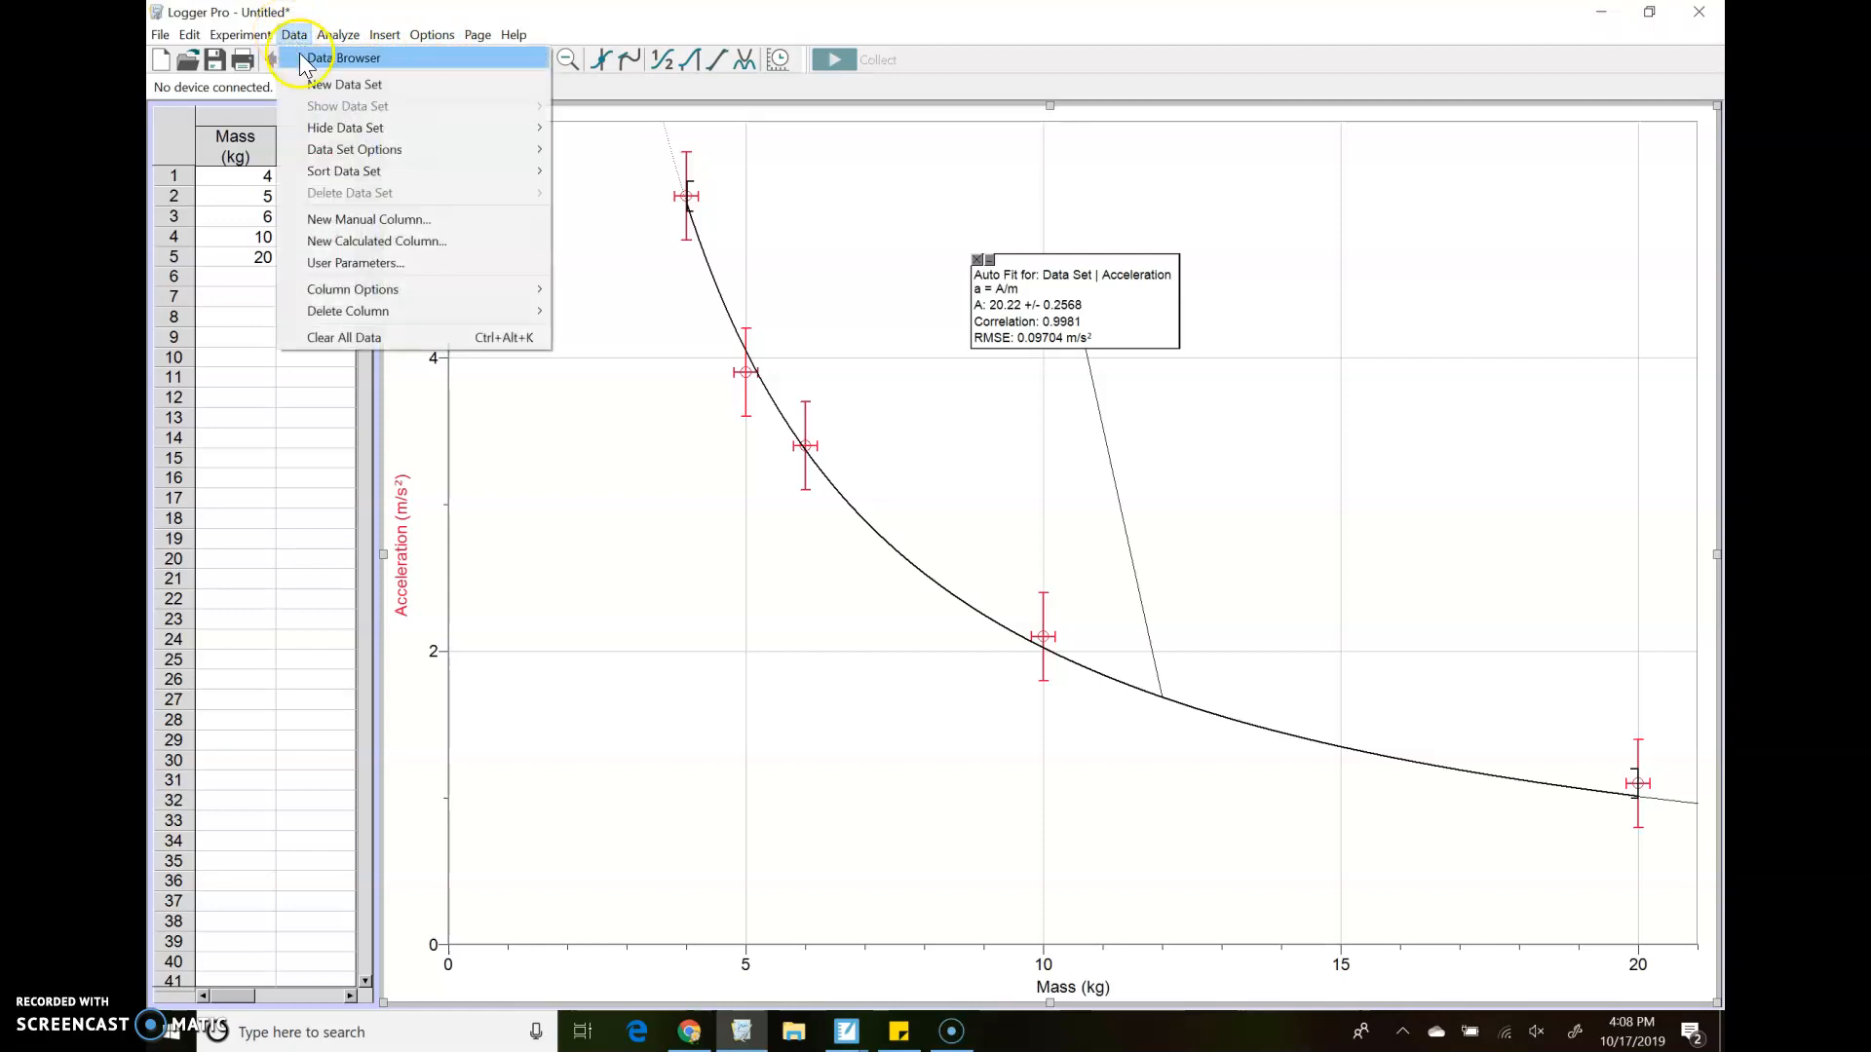
{"action": "left_click", "coordinate": [347, 242]}
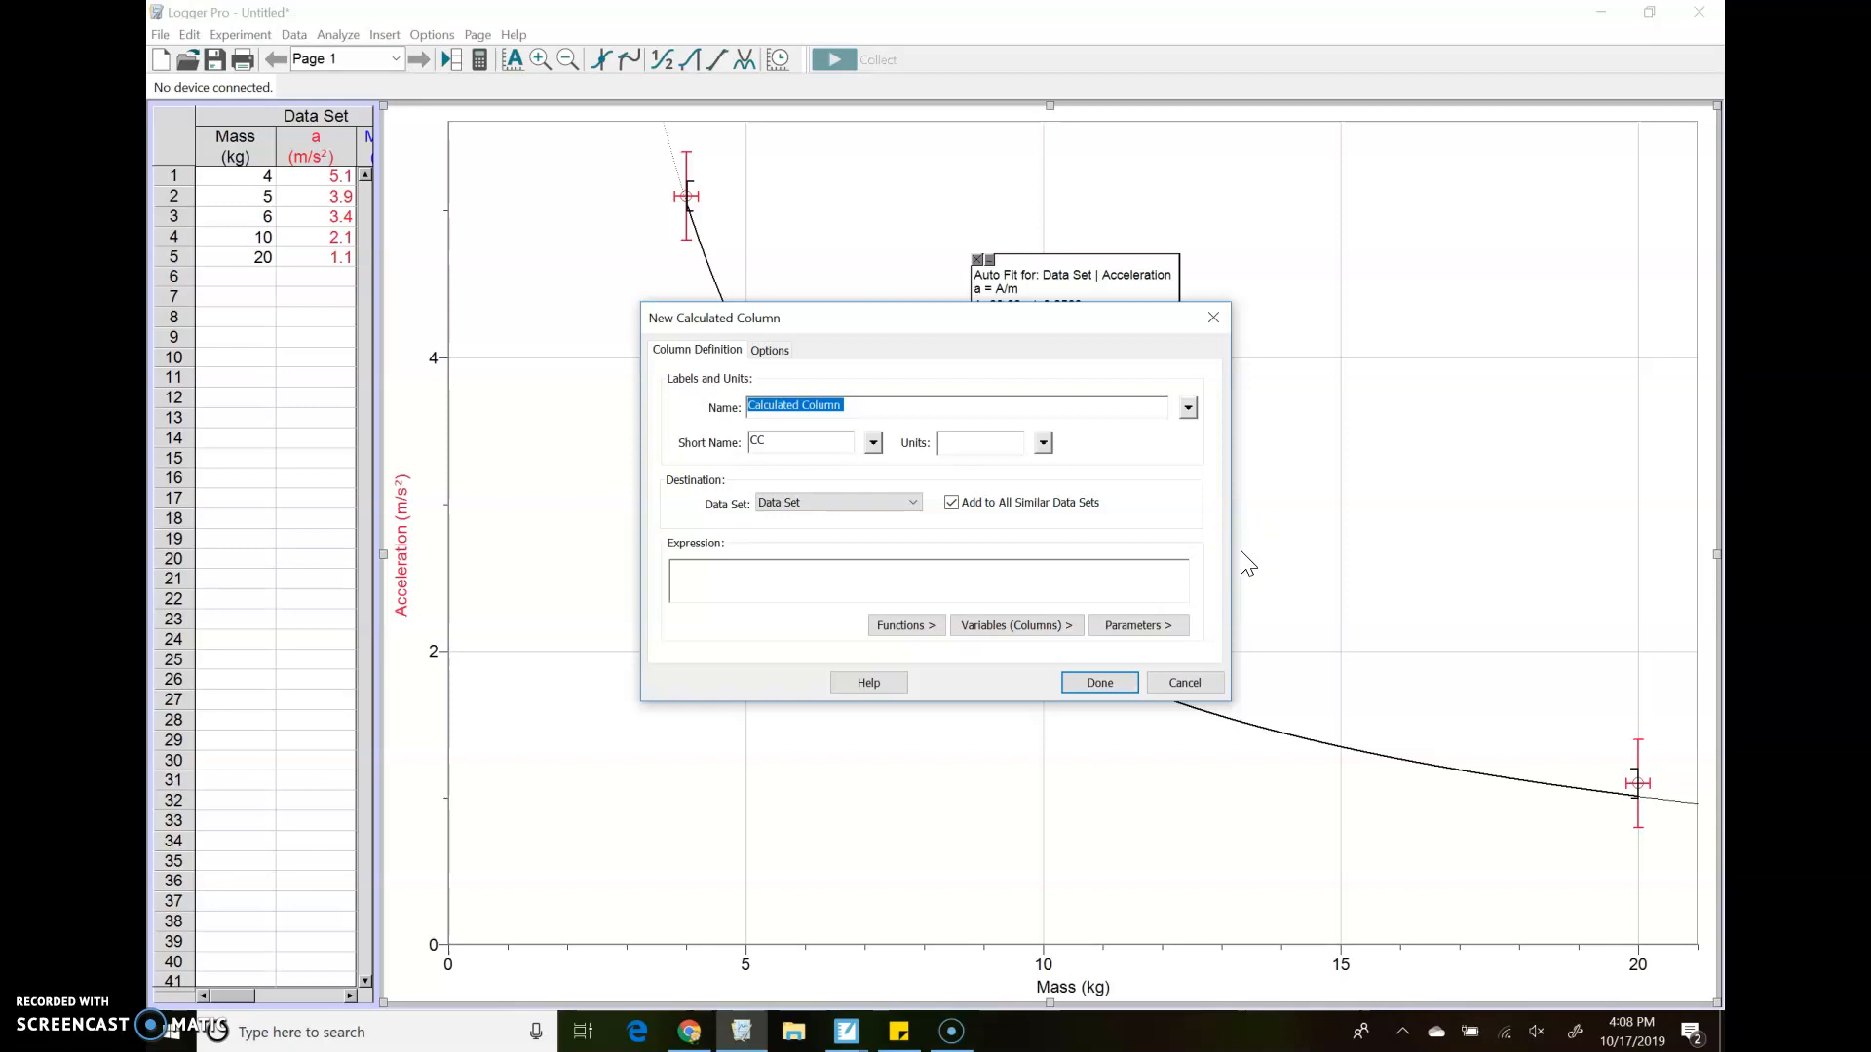
{"action": "type", "text": "1"}
{"action": "left_click", "coordinate": [1189, 410]}
{"action": "type", "text": "-1"}
{"action": "left_click", "coordinate": [1186, 409]}
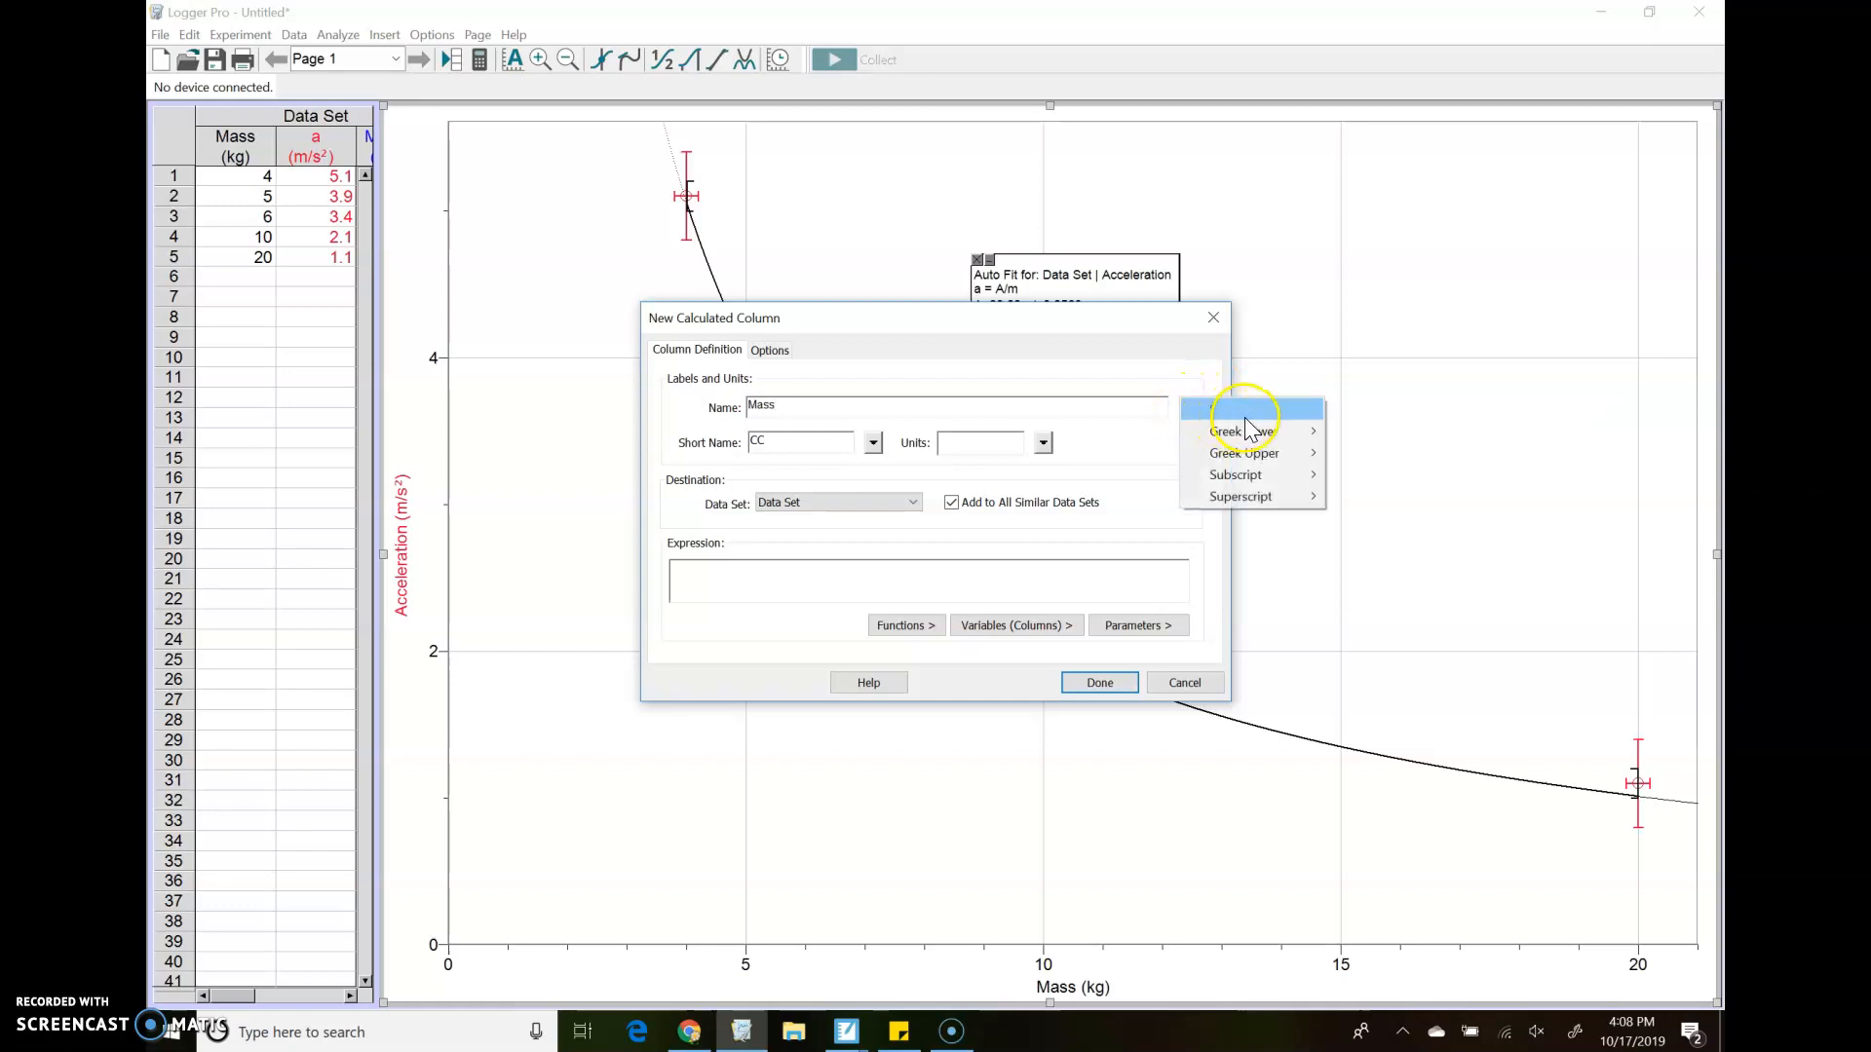
{"action": "mouse_move", "coordinate": [1276, 497]}
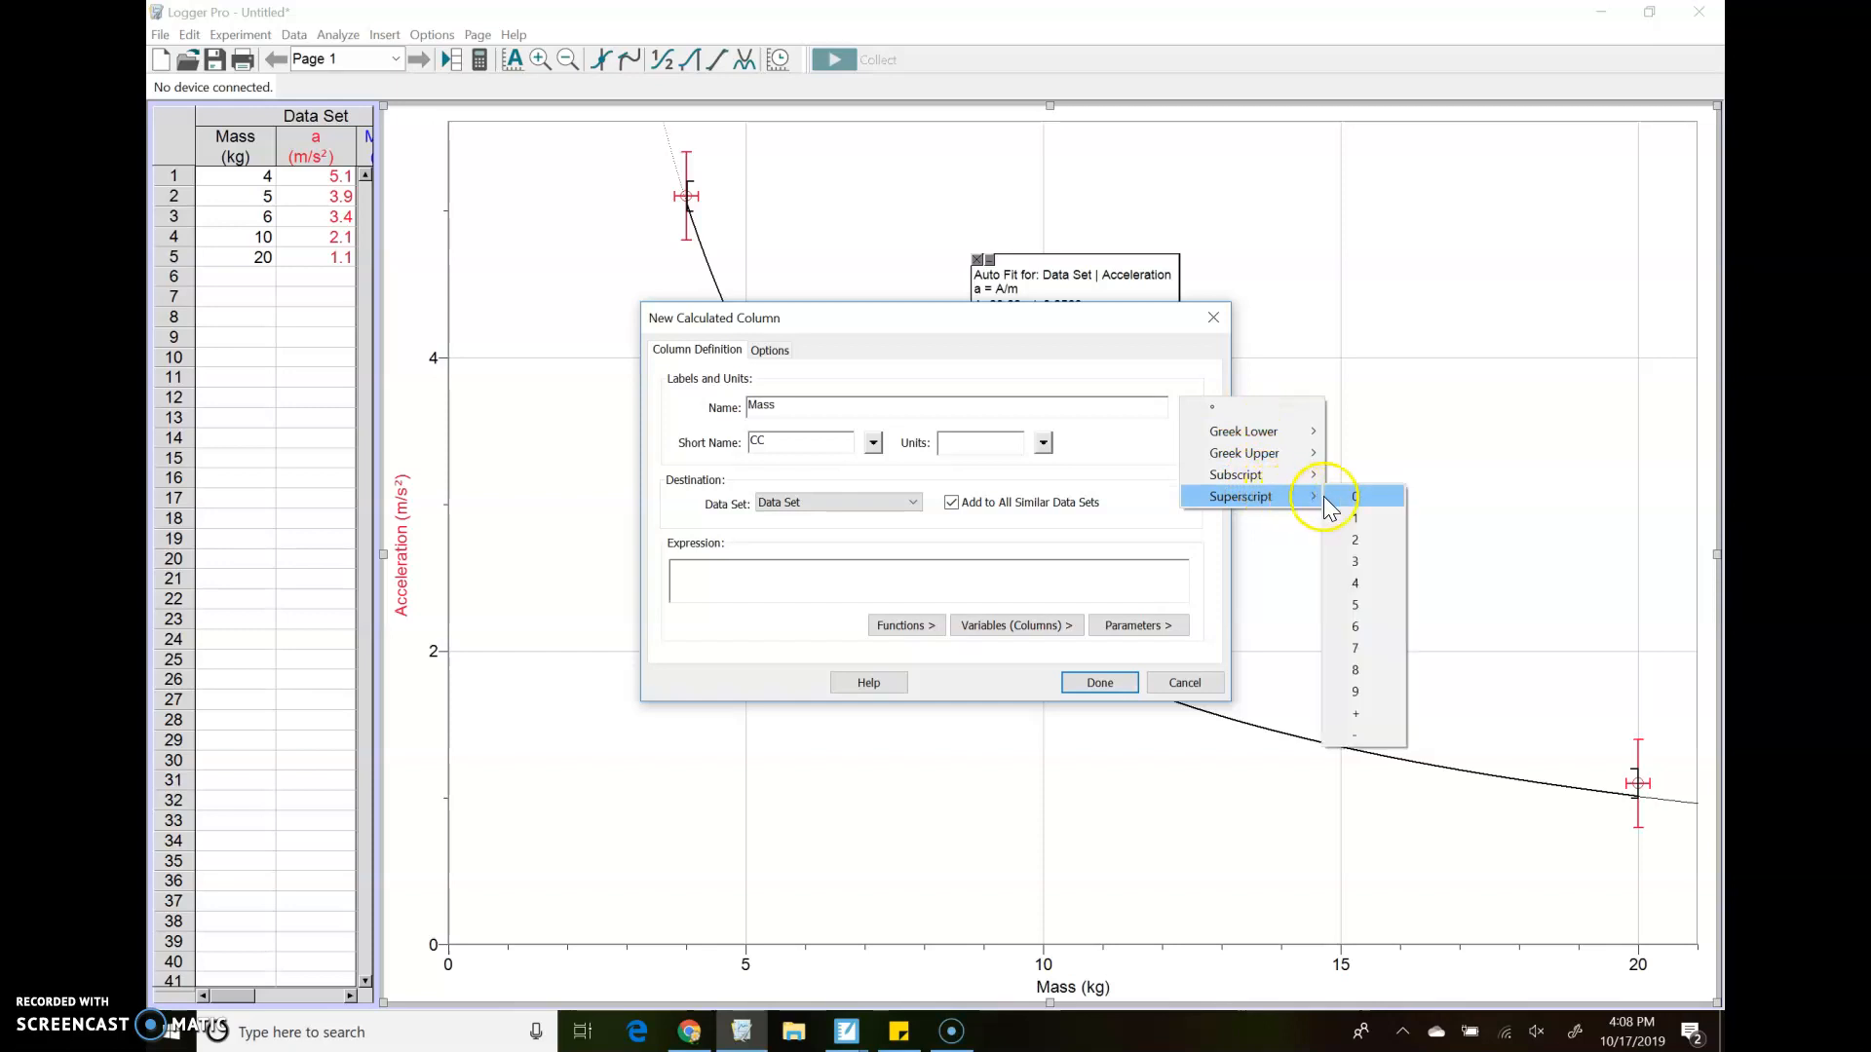
{"action": "left_click", "coordinate": [1376, 733]}
{"action": "left_click", "coordinate": [1188, 407]}
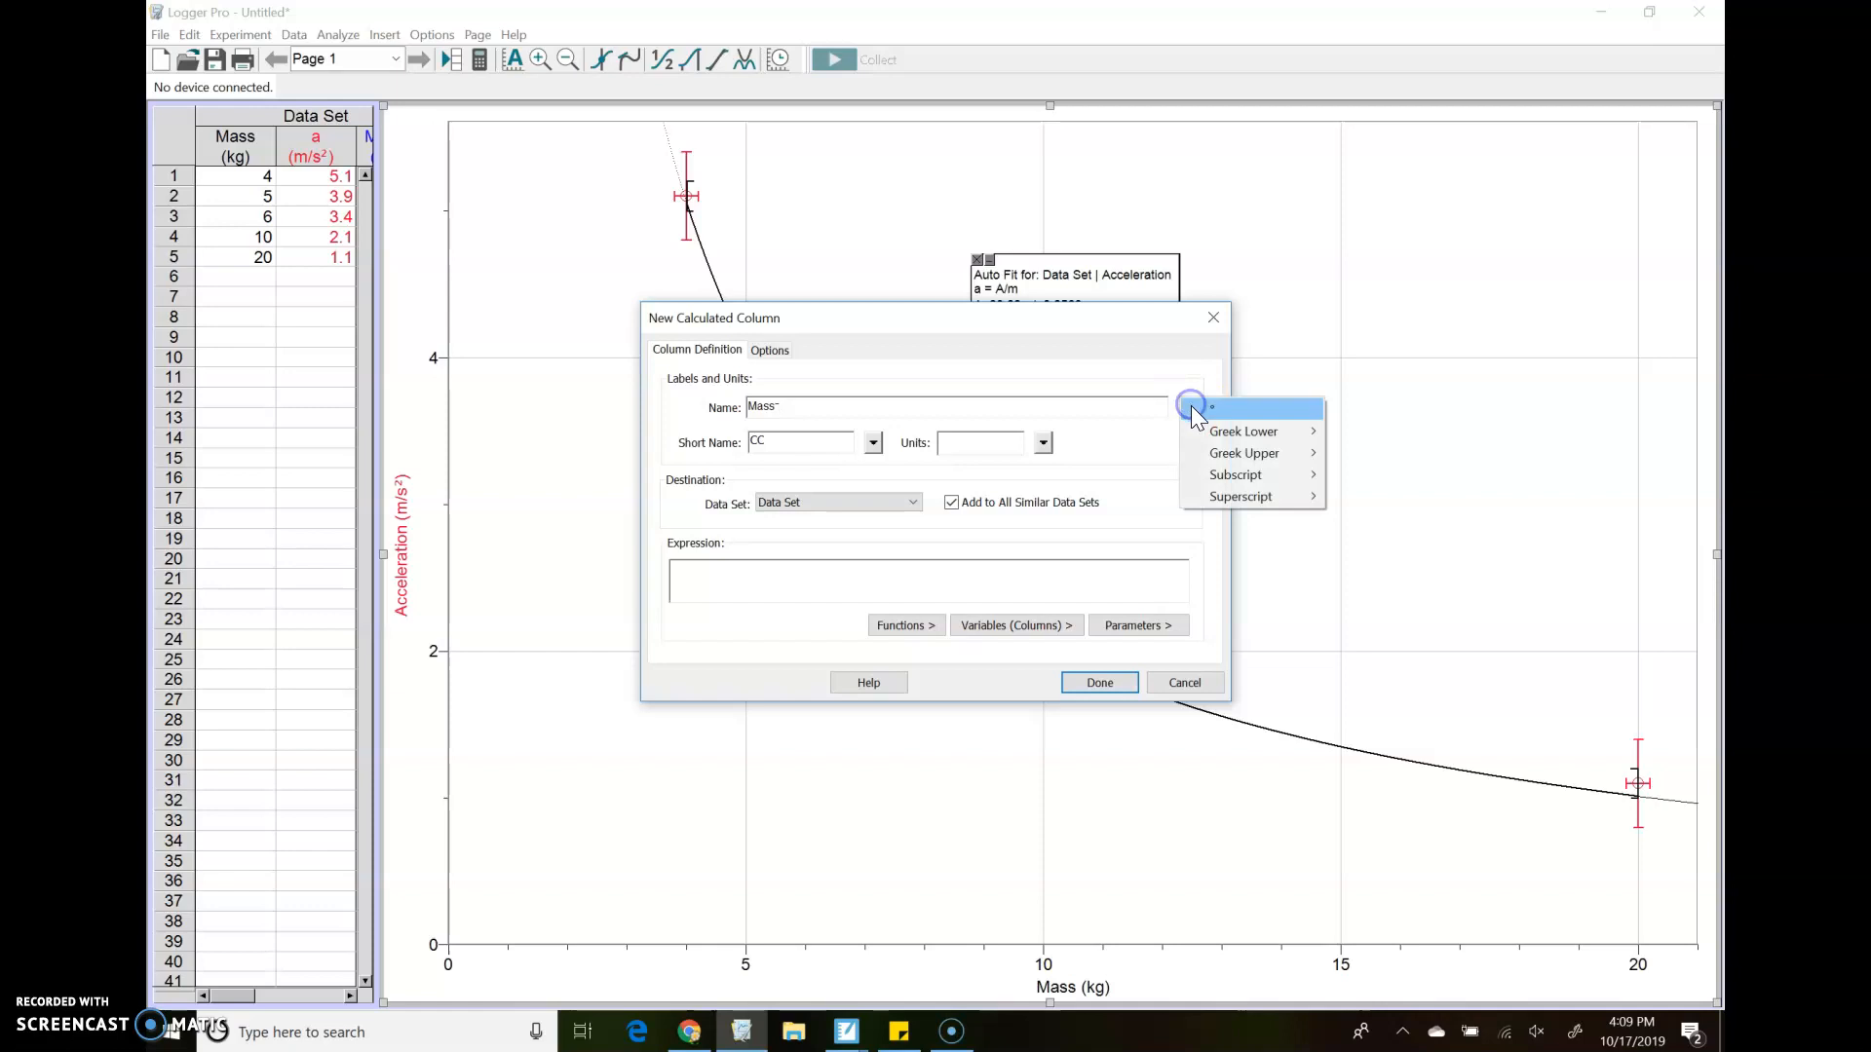
{"action": "mouse_move", "coordinate": [1247, 506]}
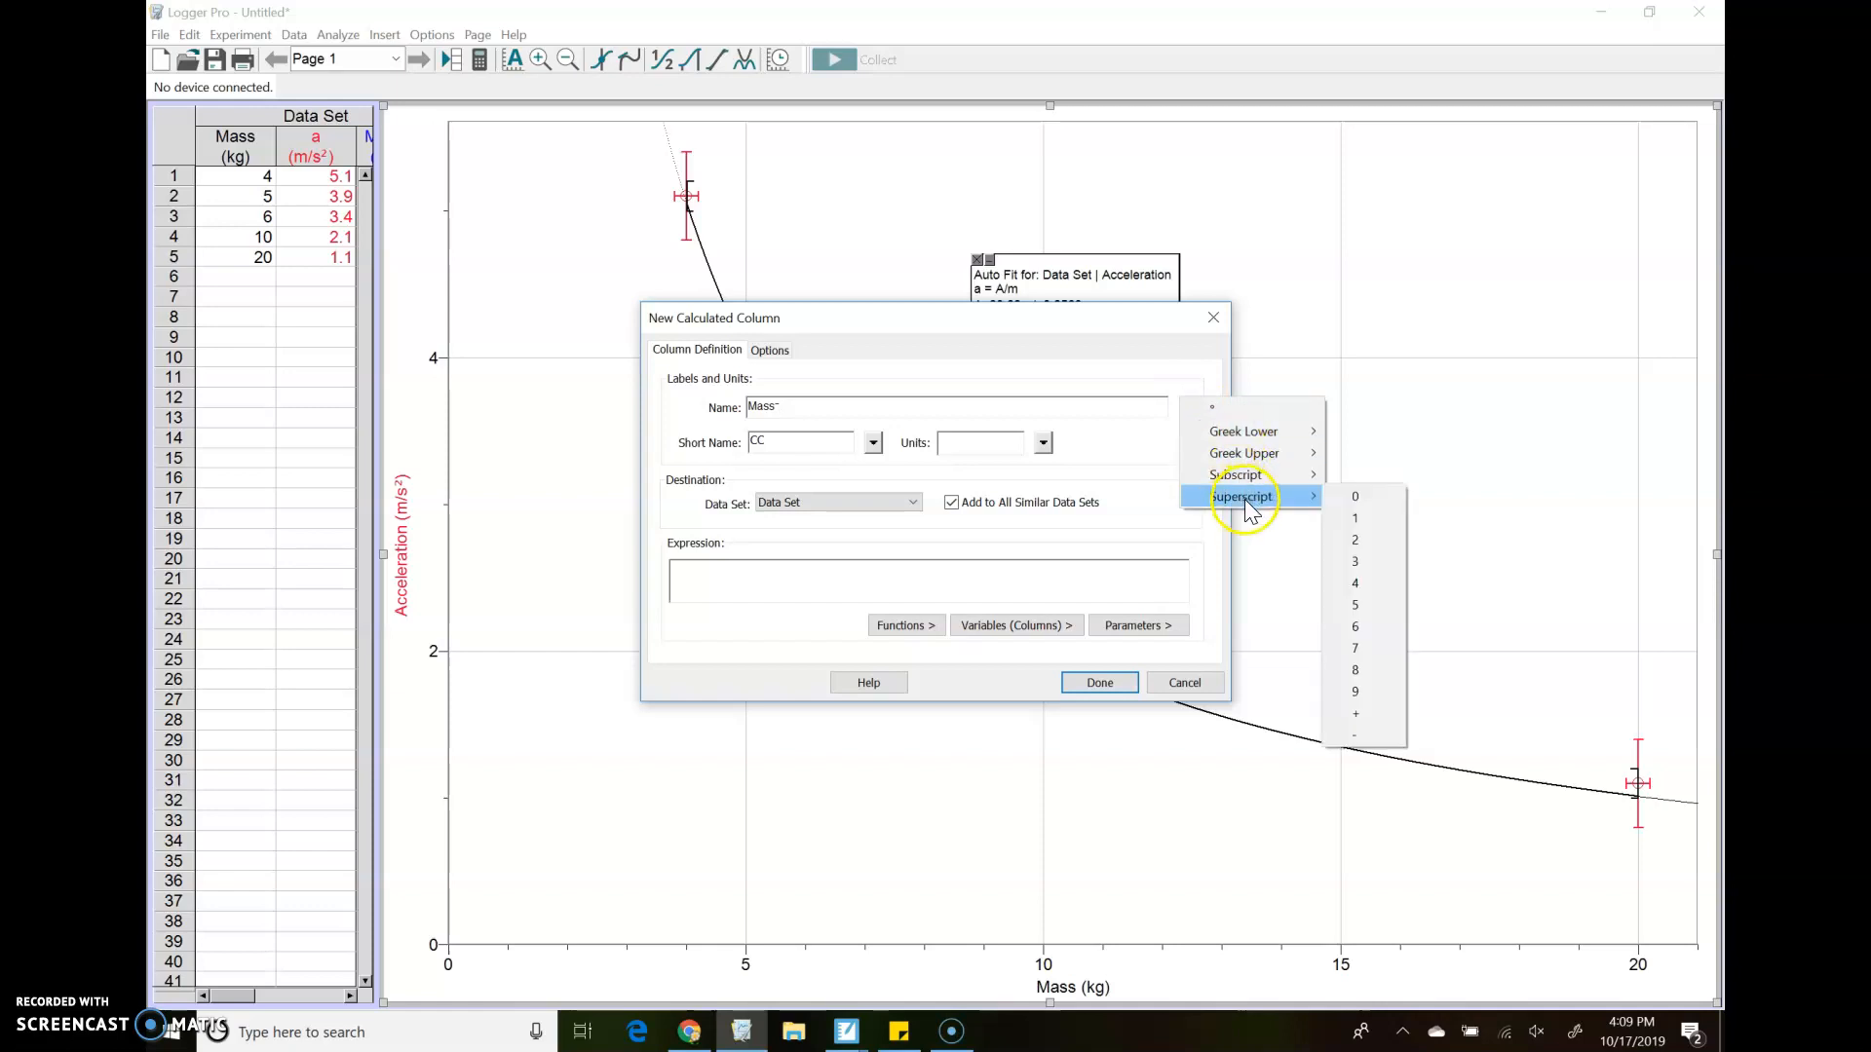
{"action": "left_click", "coordinate": [1364, 518]}
Set the new column's short name to m⁻¹ and its units to kg⁻¹
{"action": "left_click", "coordinate": [795, 442]}
{"action": "key", "text": "BackSpace"}
{"action": "key", "text": "BackSpace"}
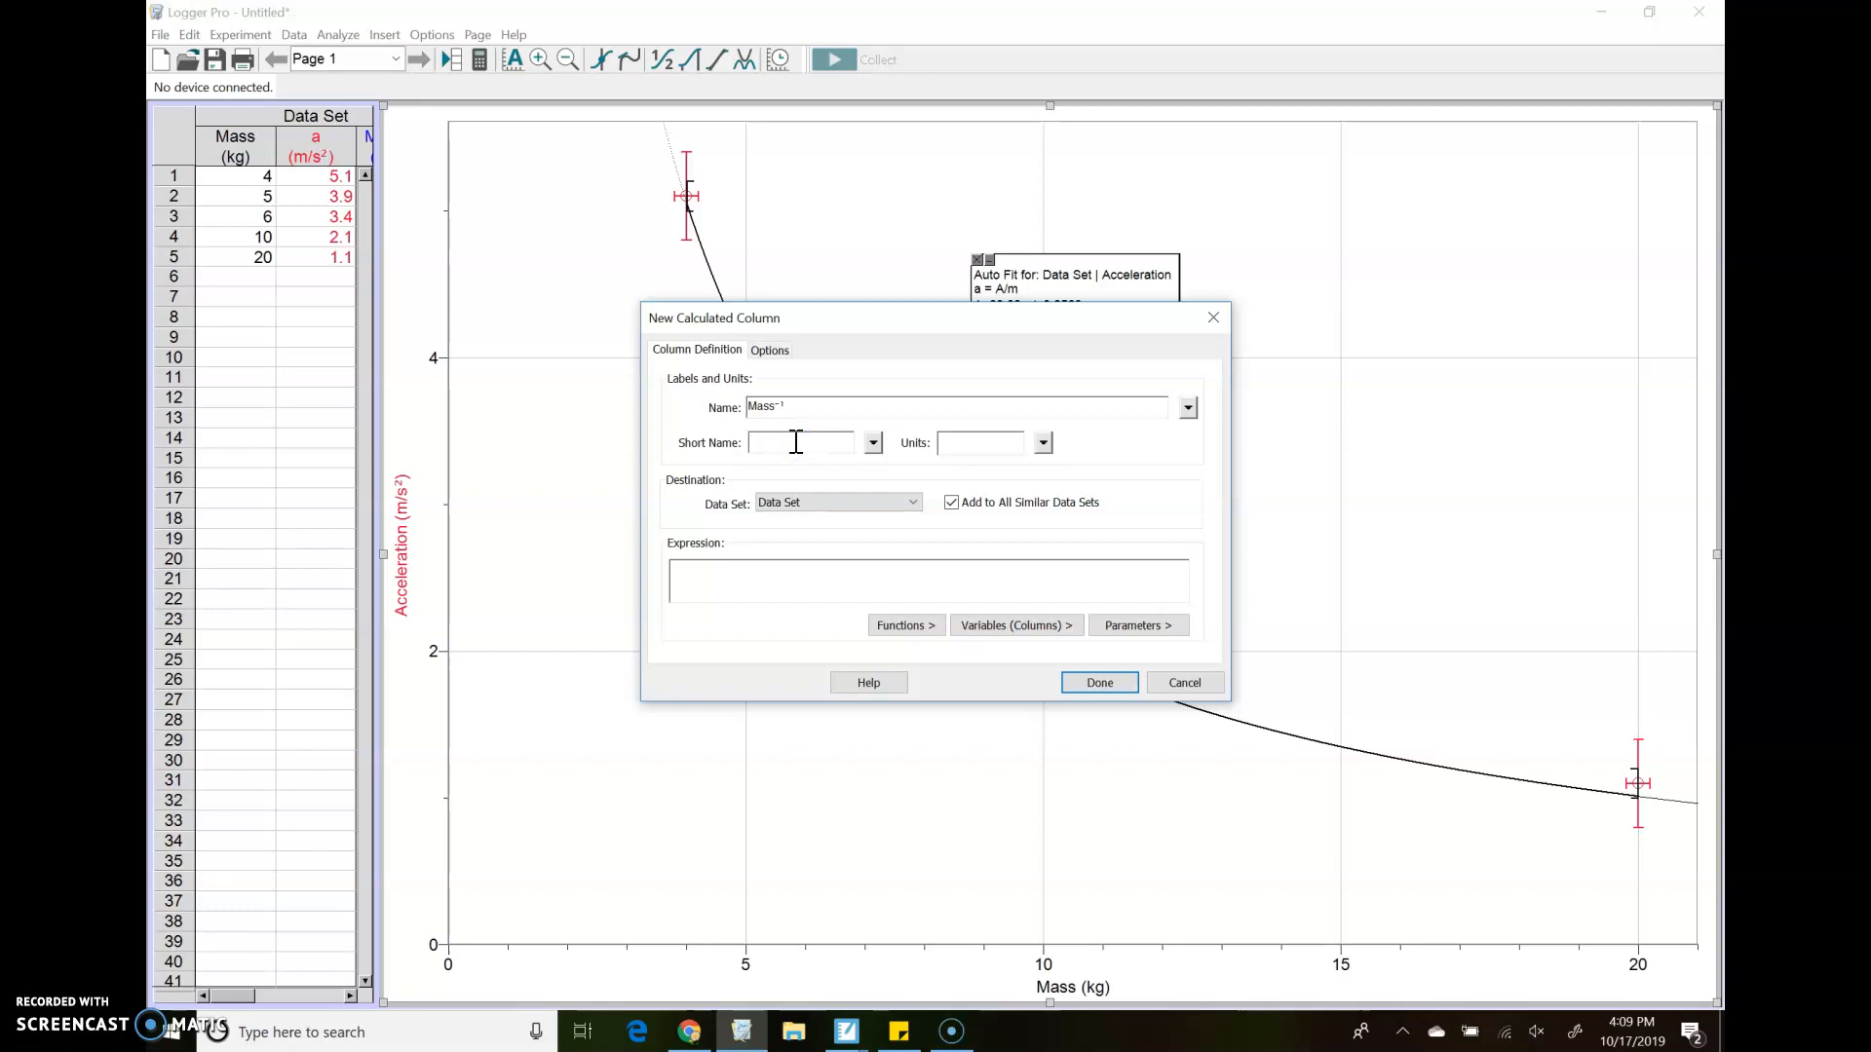
{"action": "left_click", "coordinate": [874, 443]}
{"action": "mouse_move", "coordinate": [910, 532]}
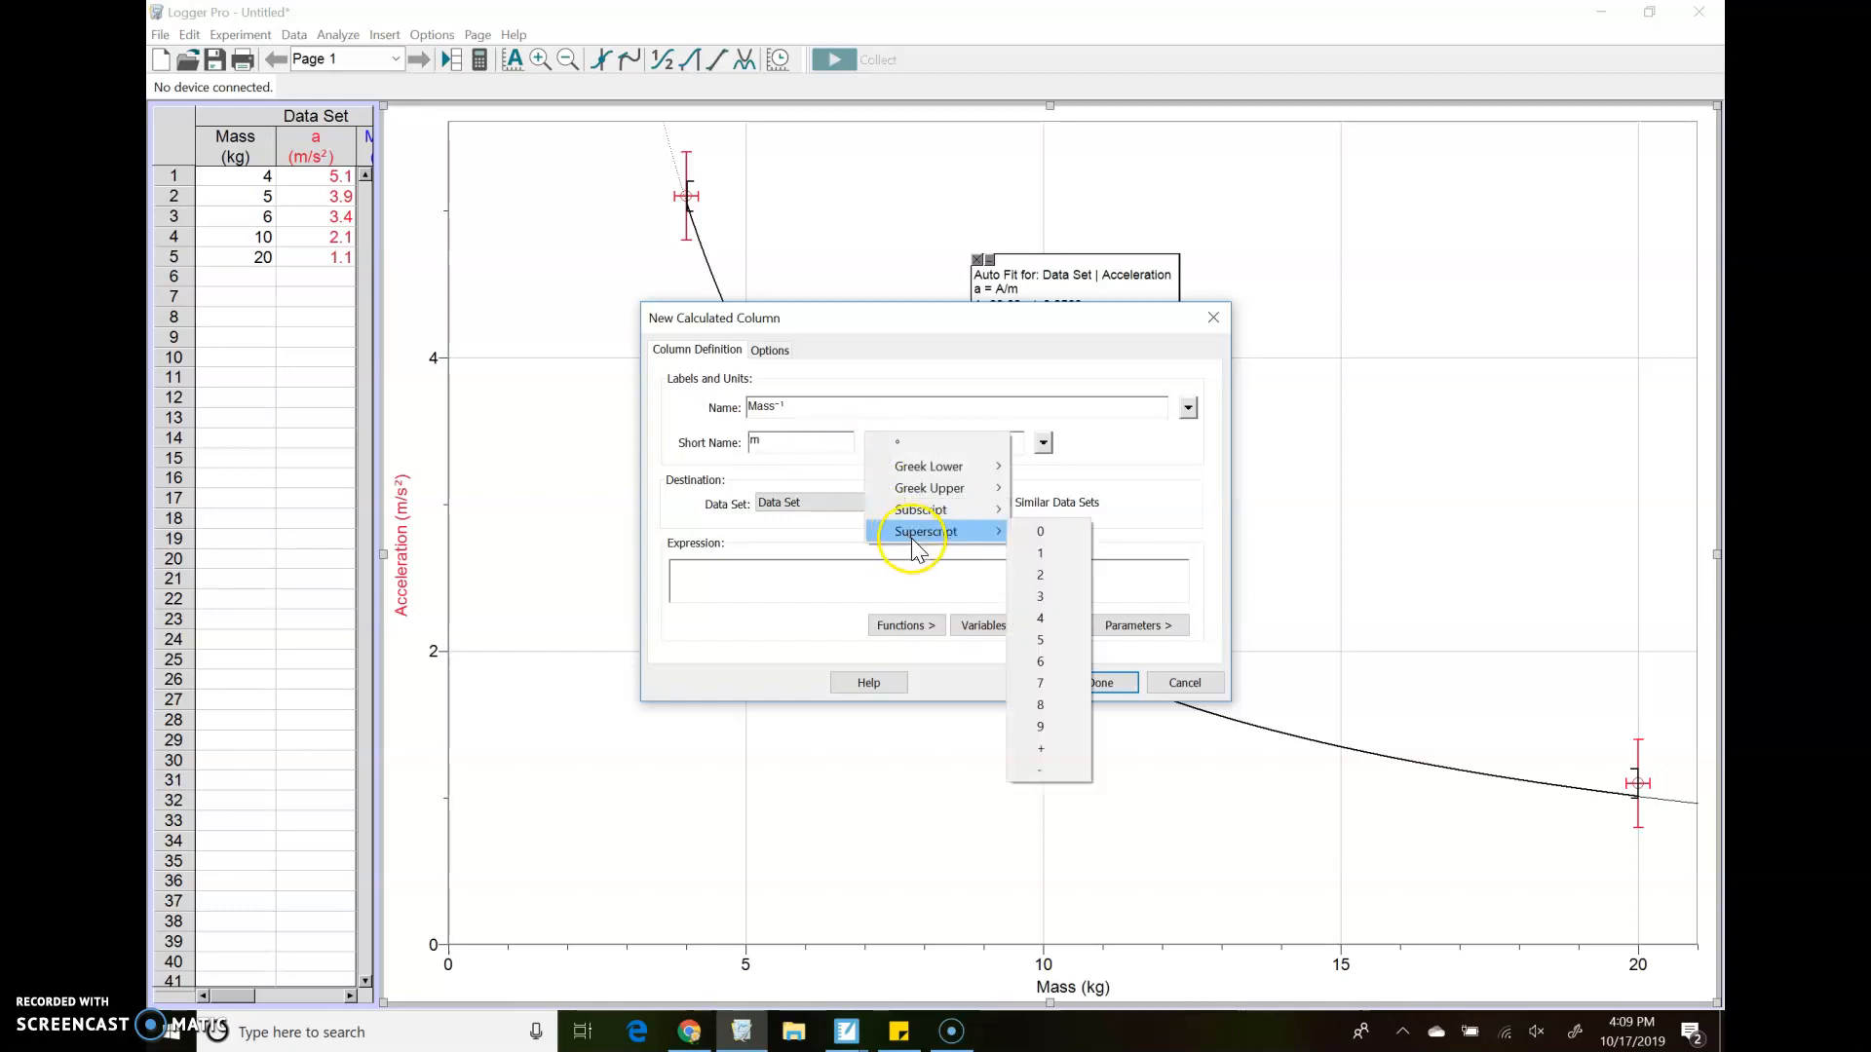
{"action": "left_click", "coordinate": [1067, 770]}
{"action": "left_click", "coordinate": [873, 445]}
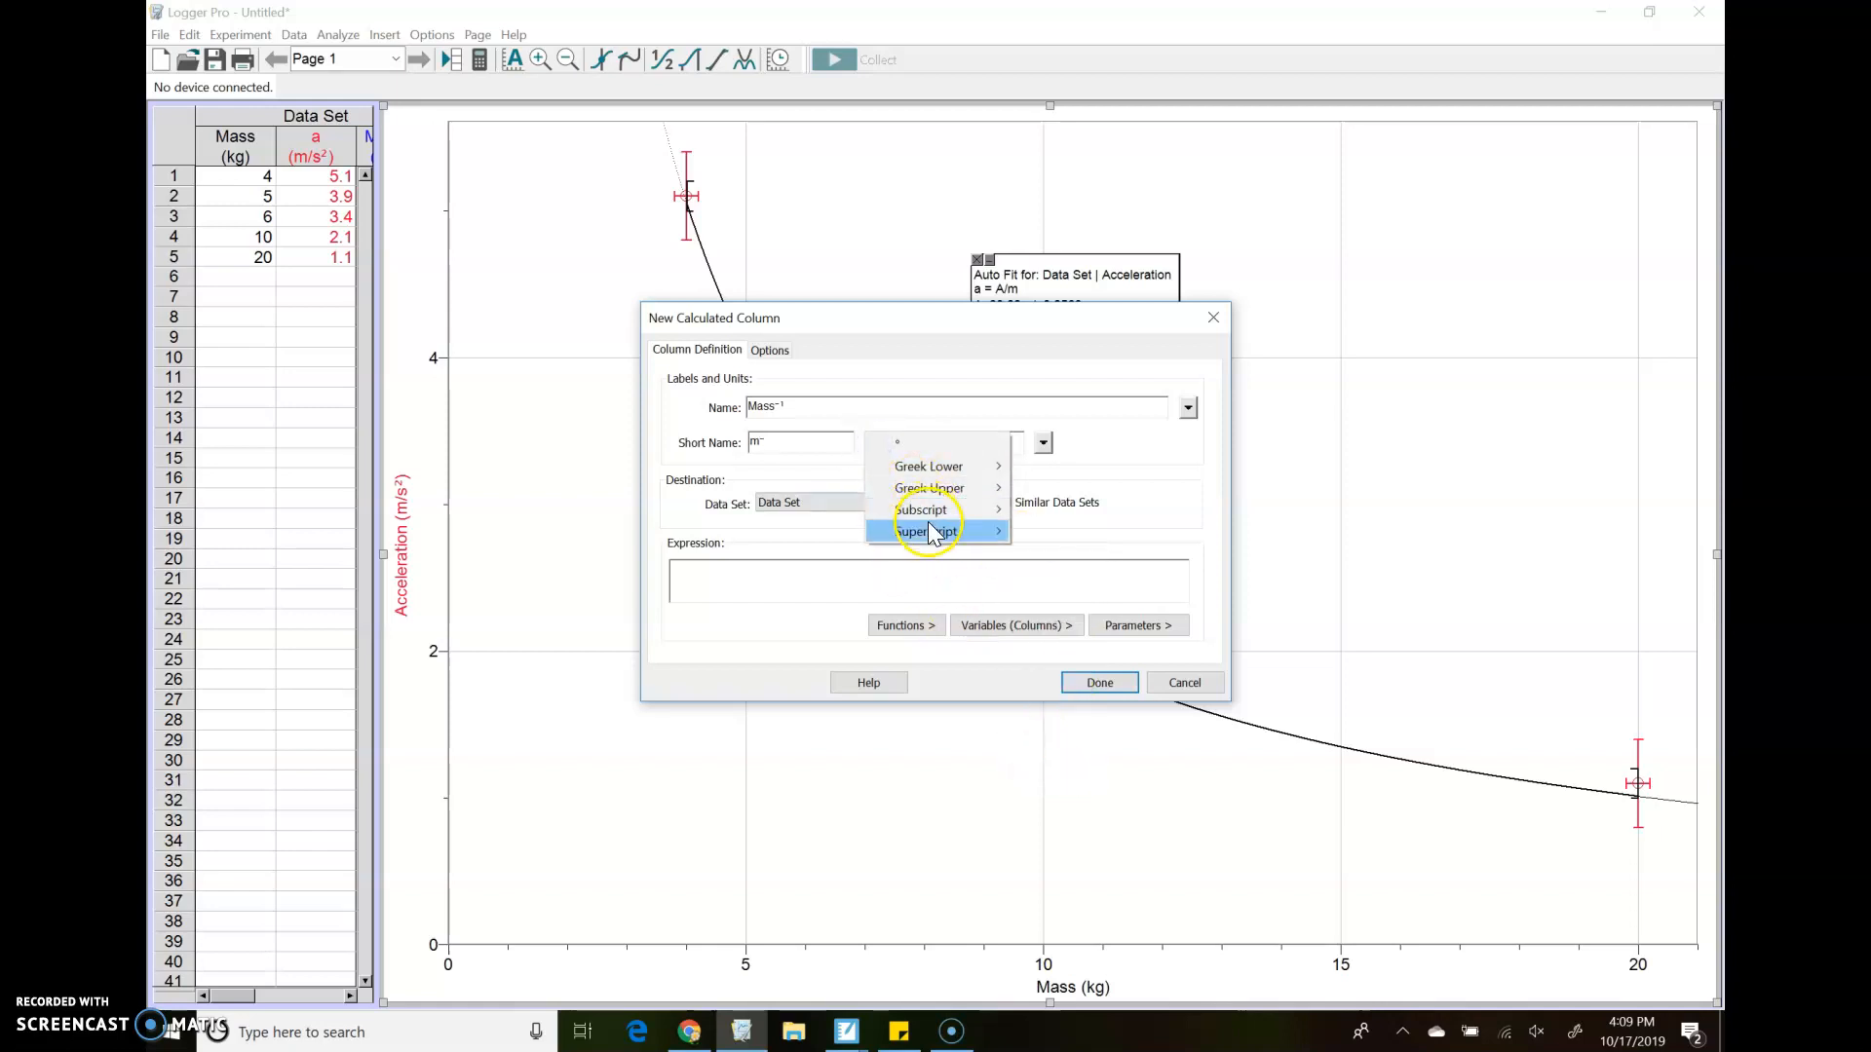
{"action": "mouse_move", "coordinate": [934, 532]}
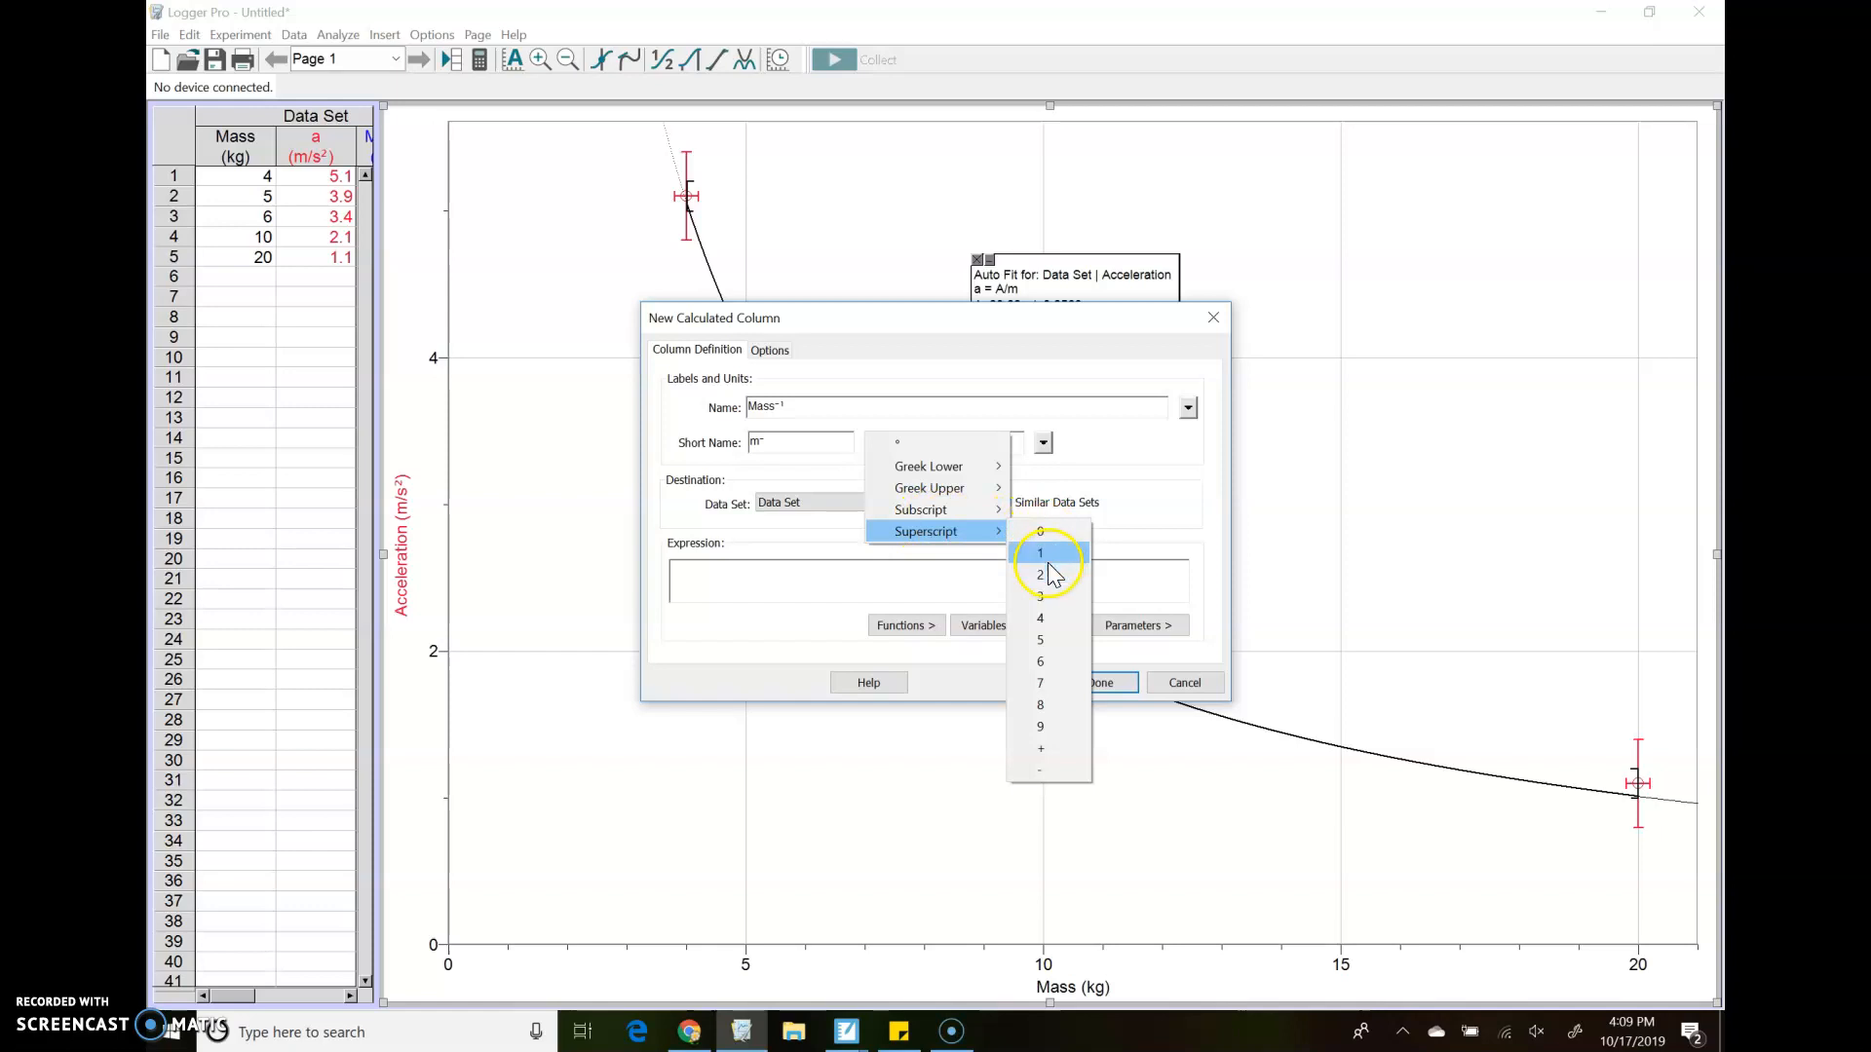
{"action": "left_click", "coordinate": [1041, 534]}
{"action": "double_click", "coordinate": [763, 438]}
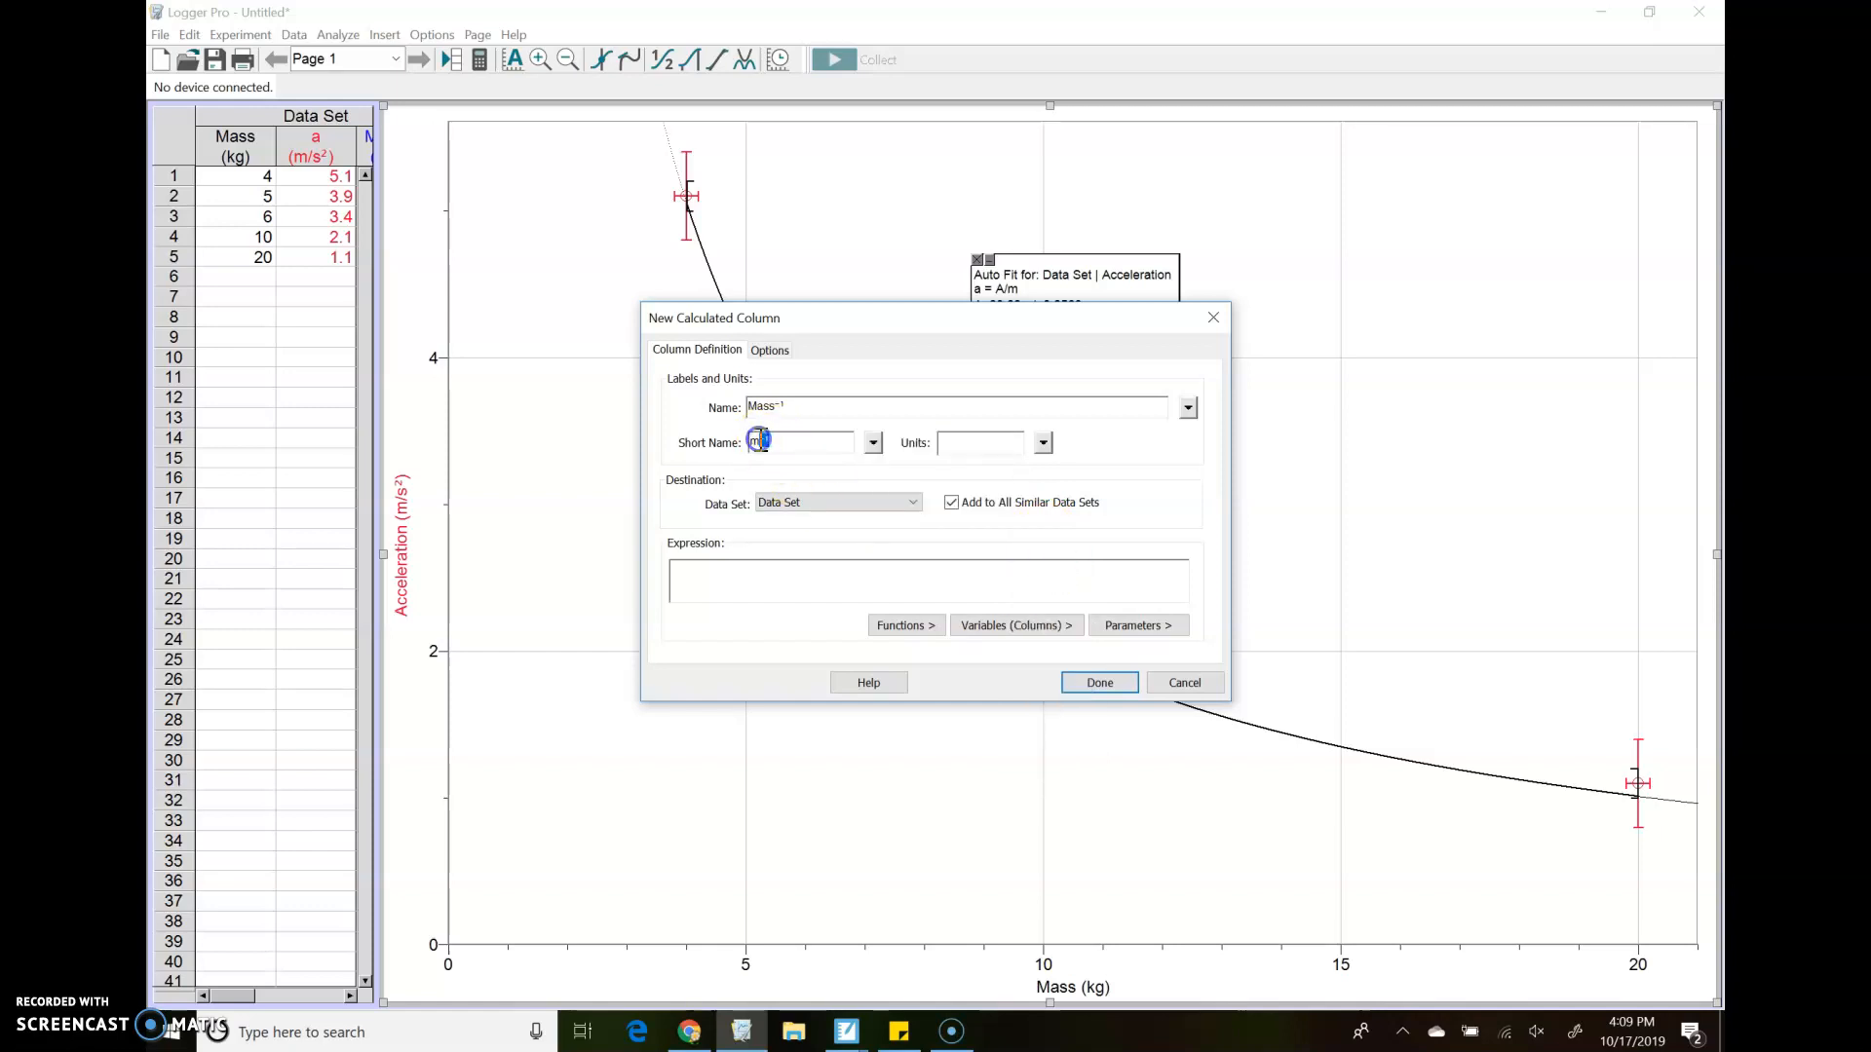
{"action": "left_click", "coordinate": [959, 443]}
Enter the expression 1/"Mass" for the calculated column, inserting the Mass column as the variable
{"action": "left_click", "coordinate": [696, 574]}
{"action": "left_click", "coordinate": [1028, 631]}
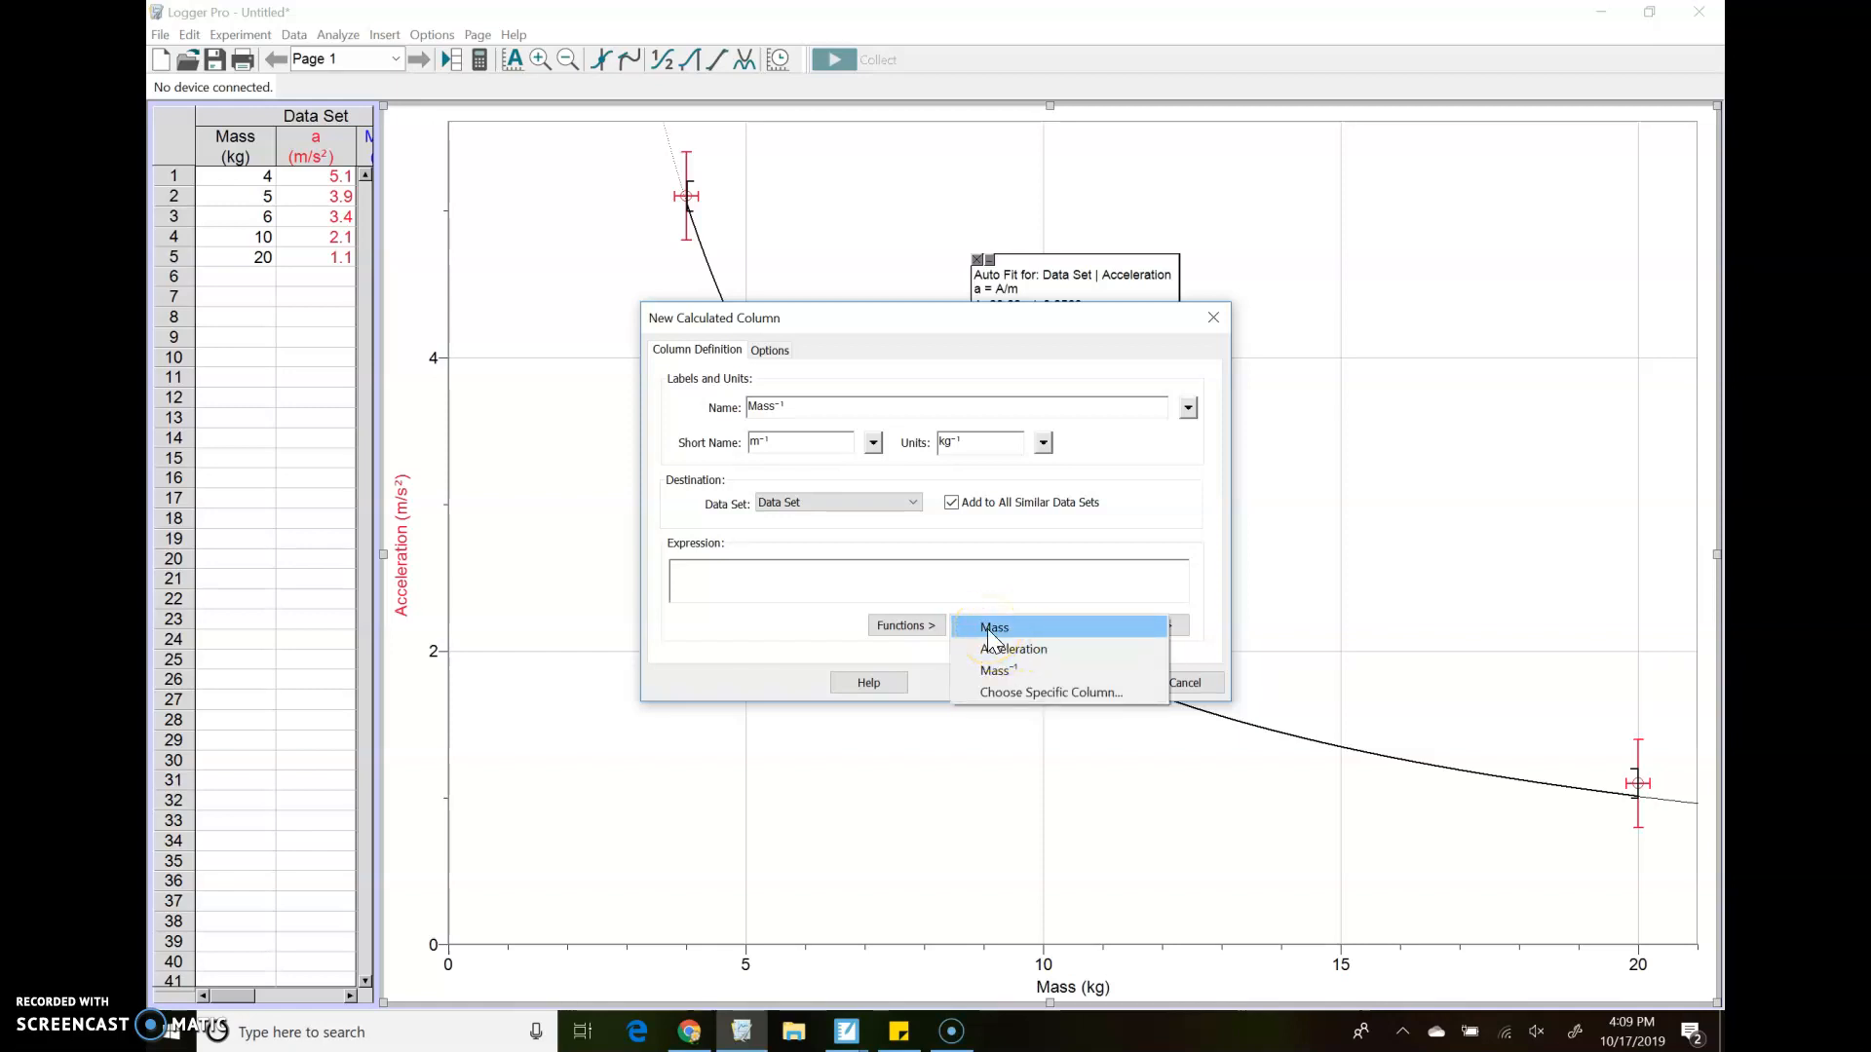
{"action": "left_click", "coordinate": [988, 629]}
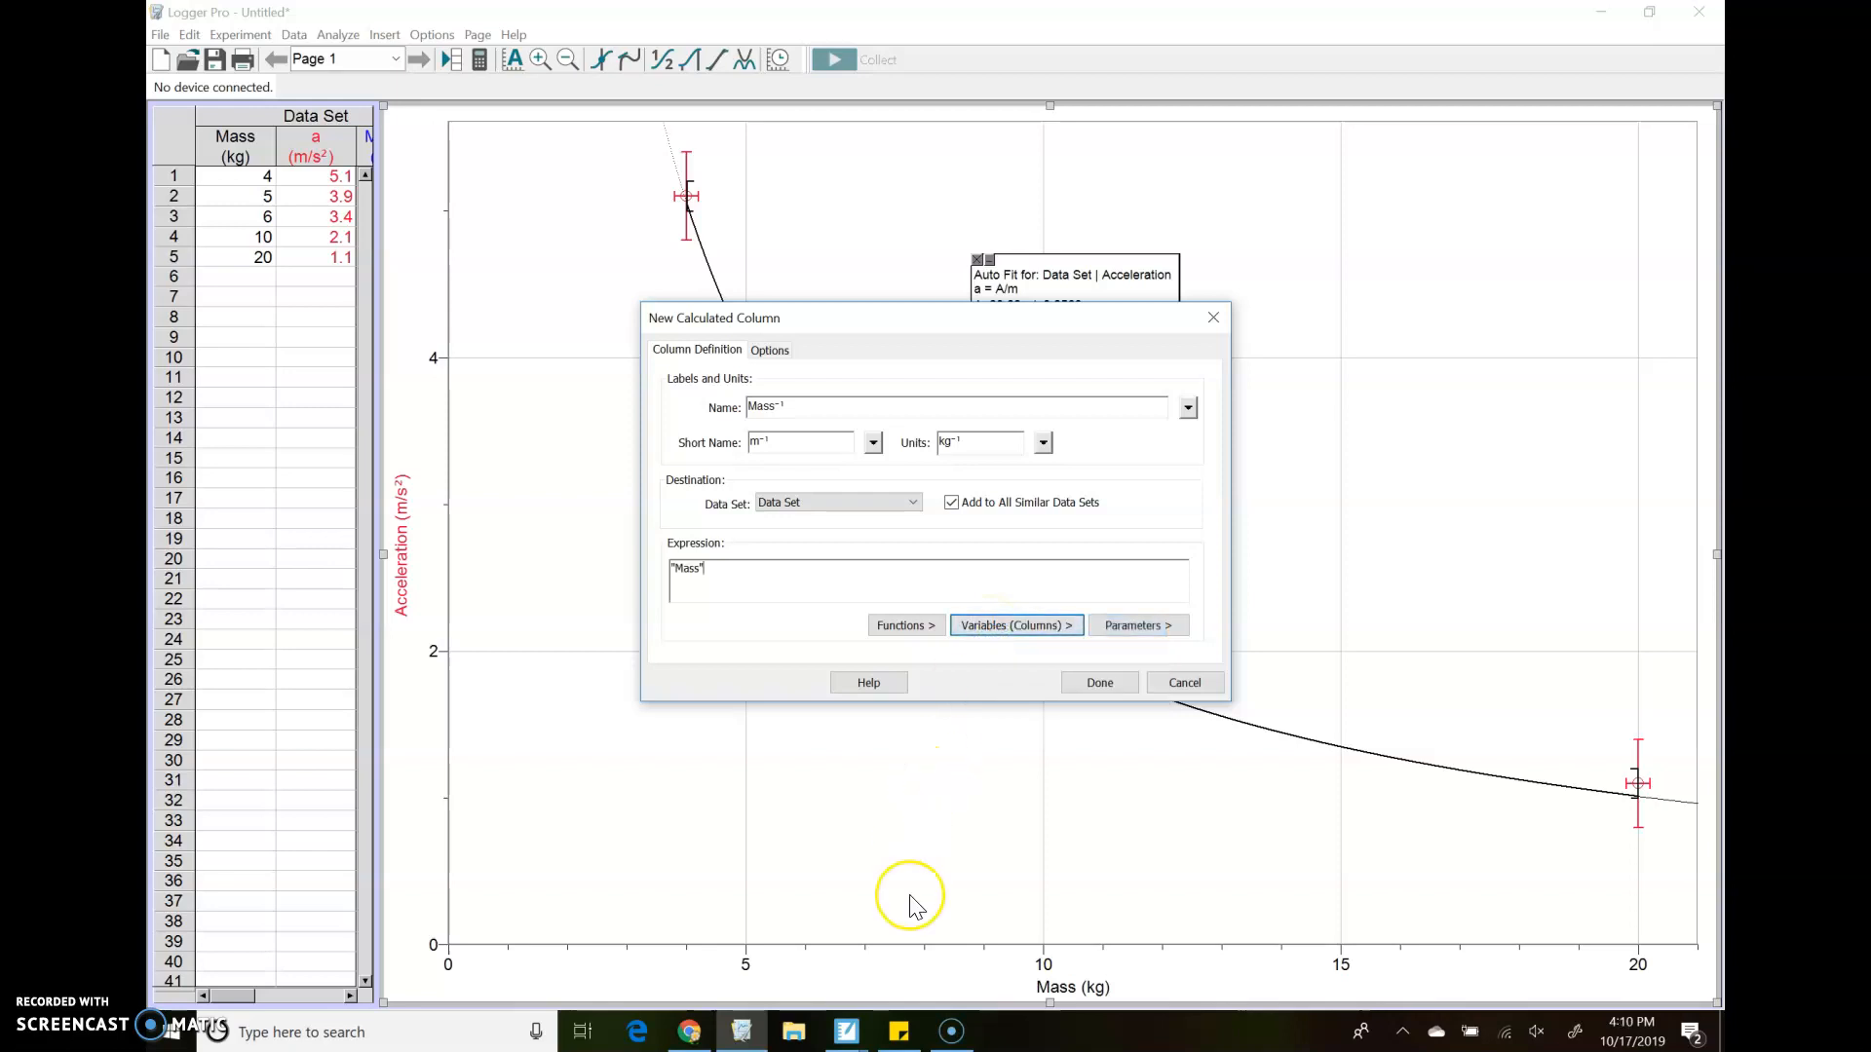
{"action": "type", "text": "^-1"}
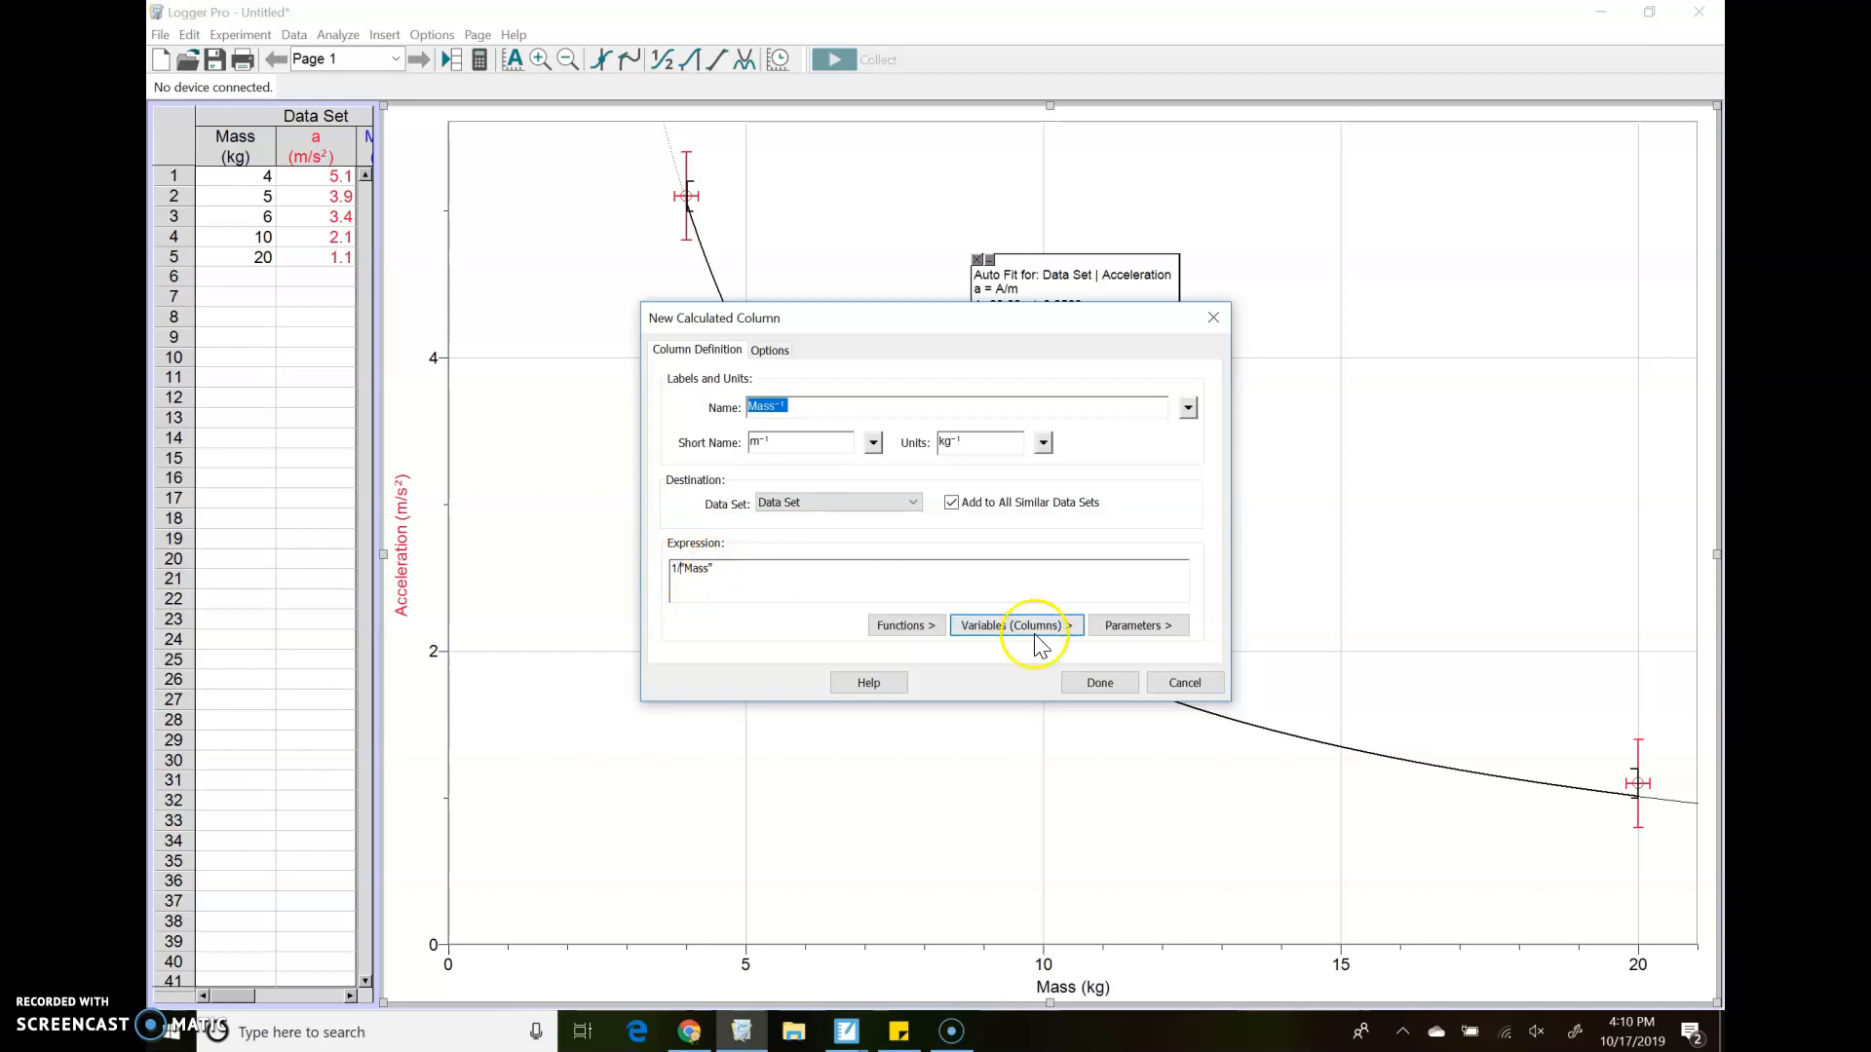
Try to create the Mass⁻¹ calculated column, and discard the new column definition
{"action": "left_click", "coordinate": [1098, 687]}
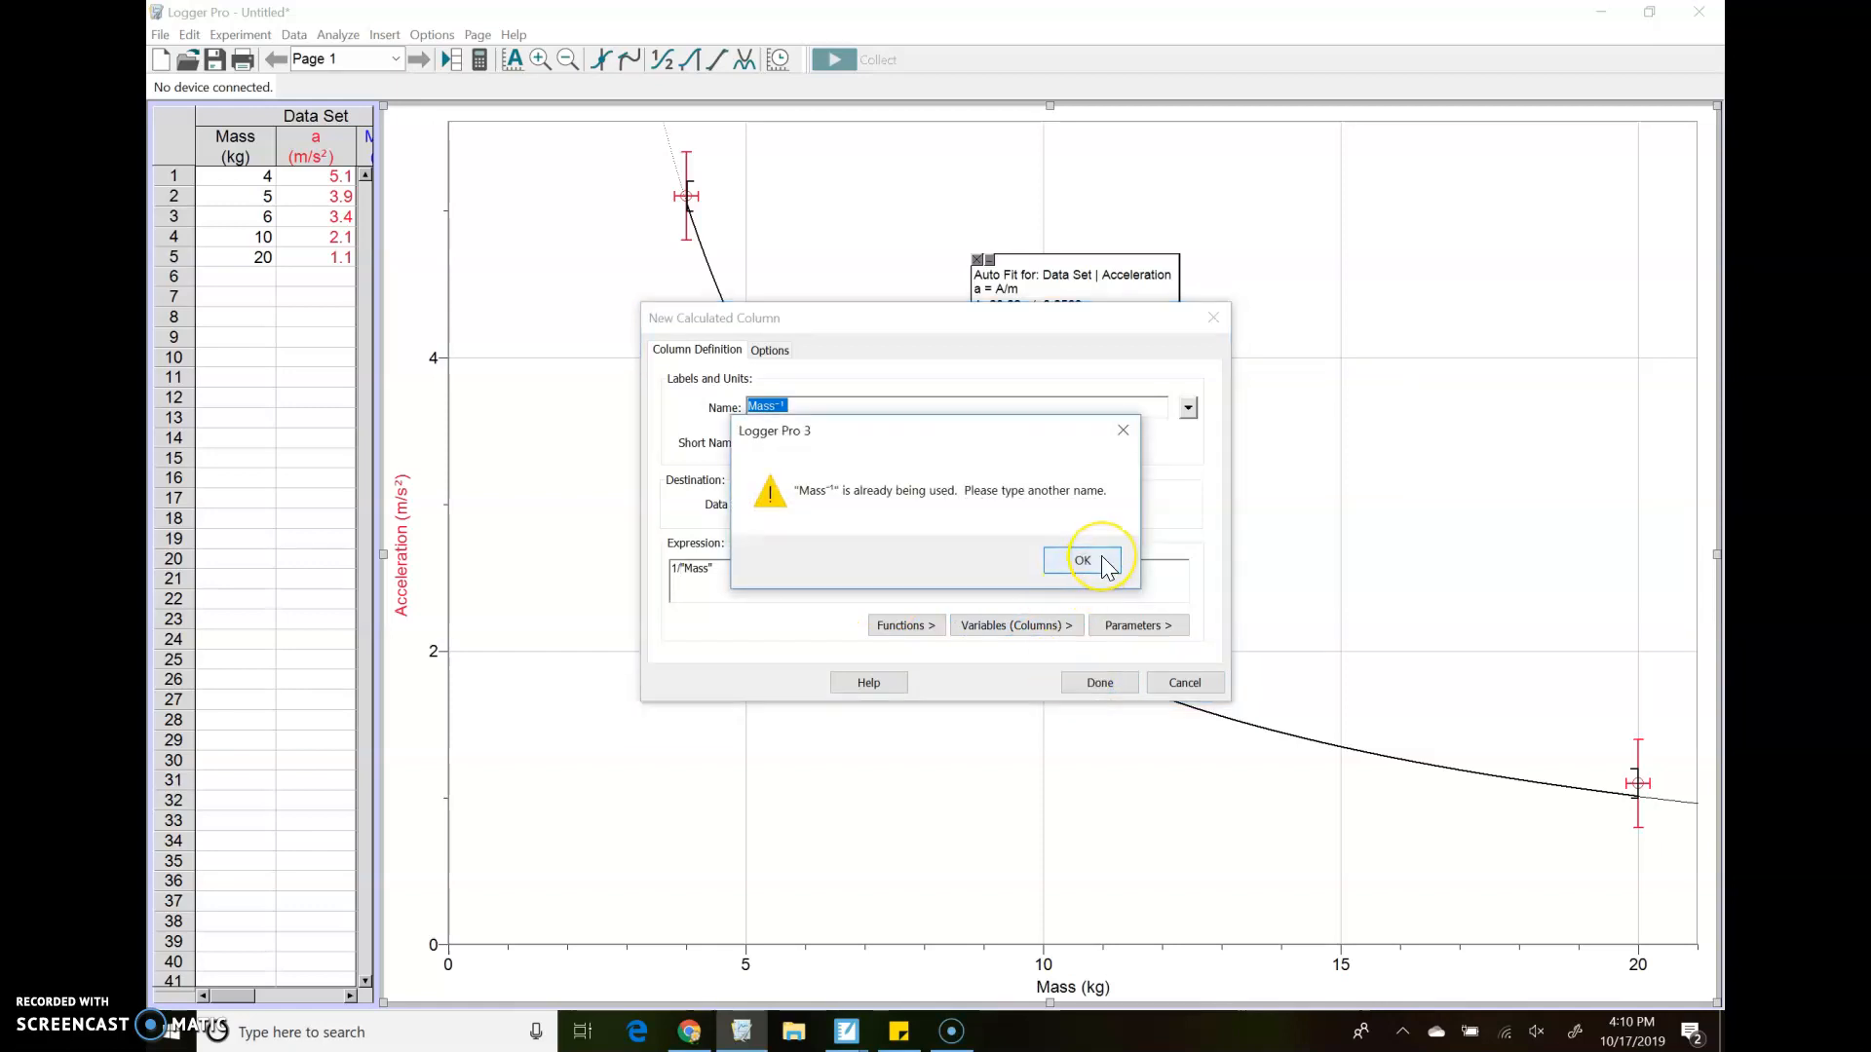
{"action": "left_click", "coordinate": [1101, 560]}
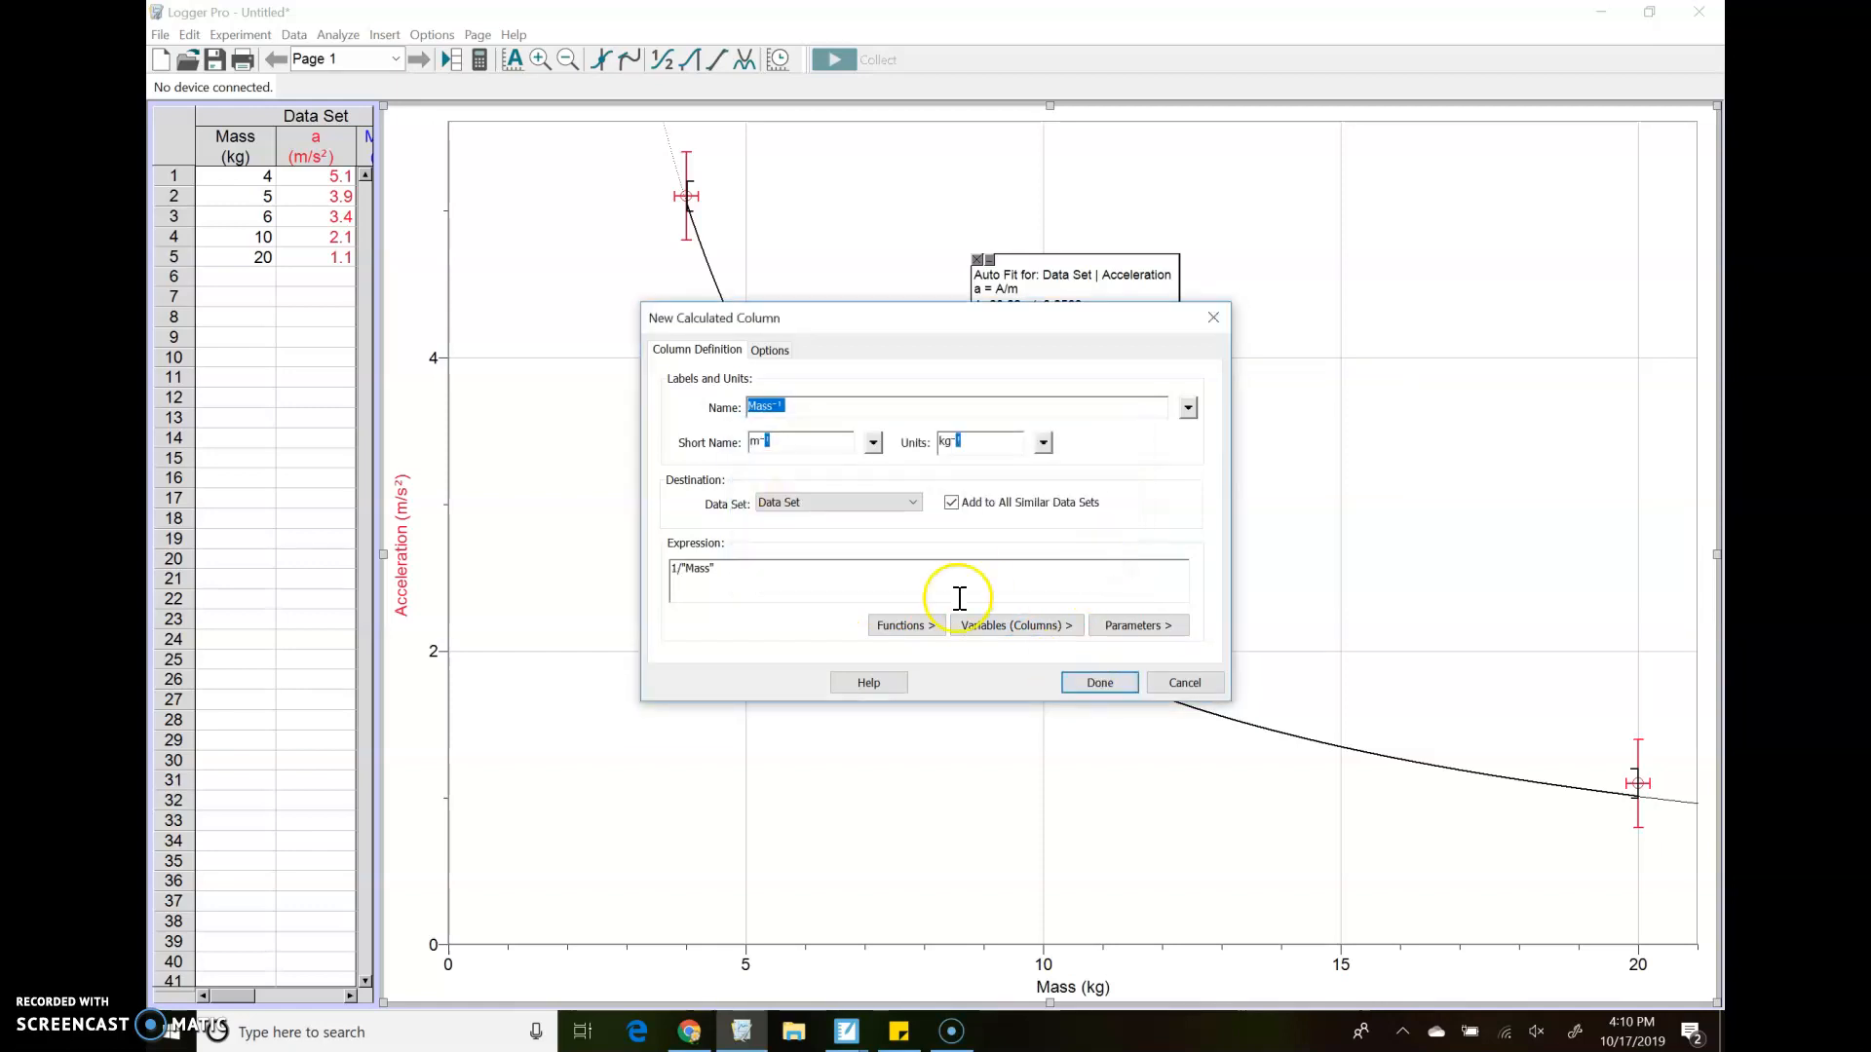
{"action": "left_click", "coordinate": [1183, 683]}
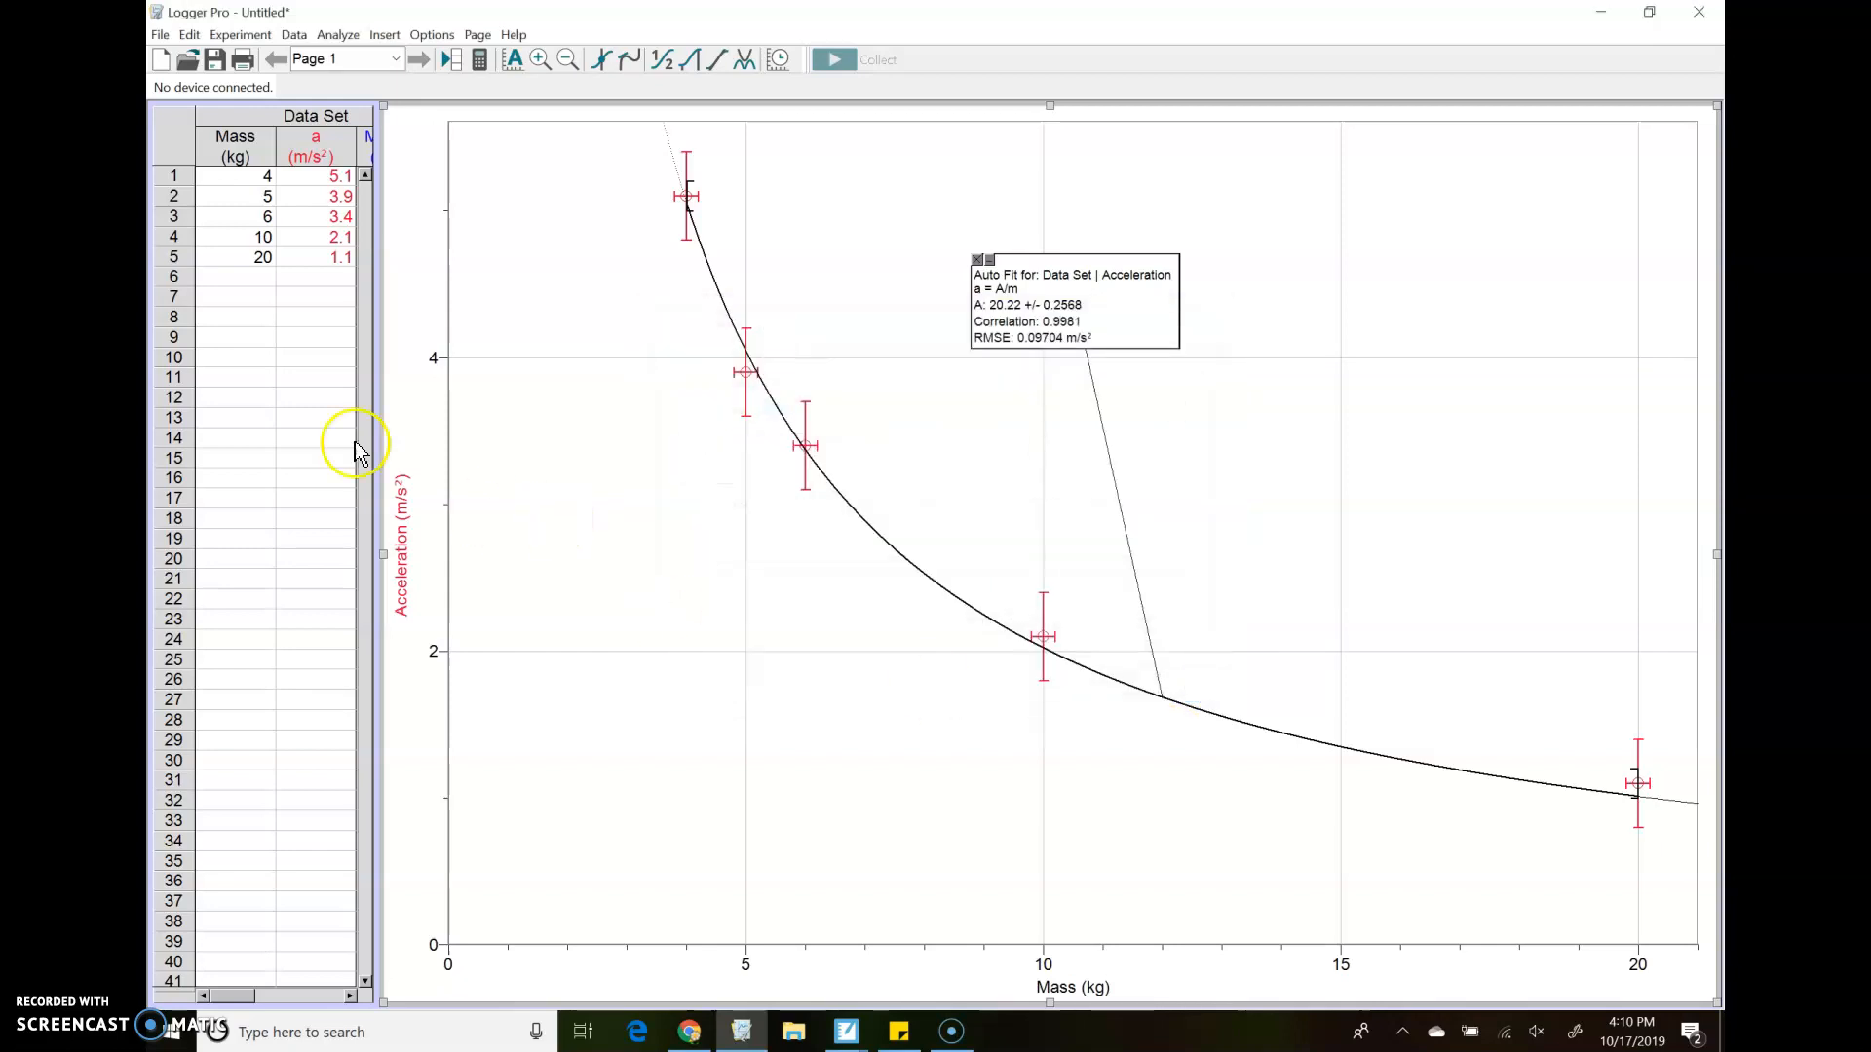
Bring the existing Mass⁻¹ column into view in the data table
{"action": "left_click", "coordinate": [333, 189]}
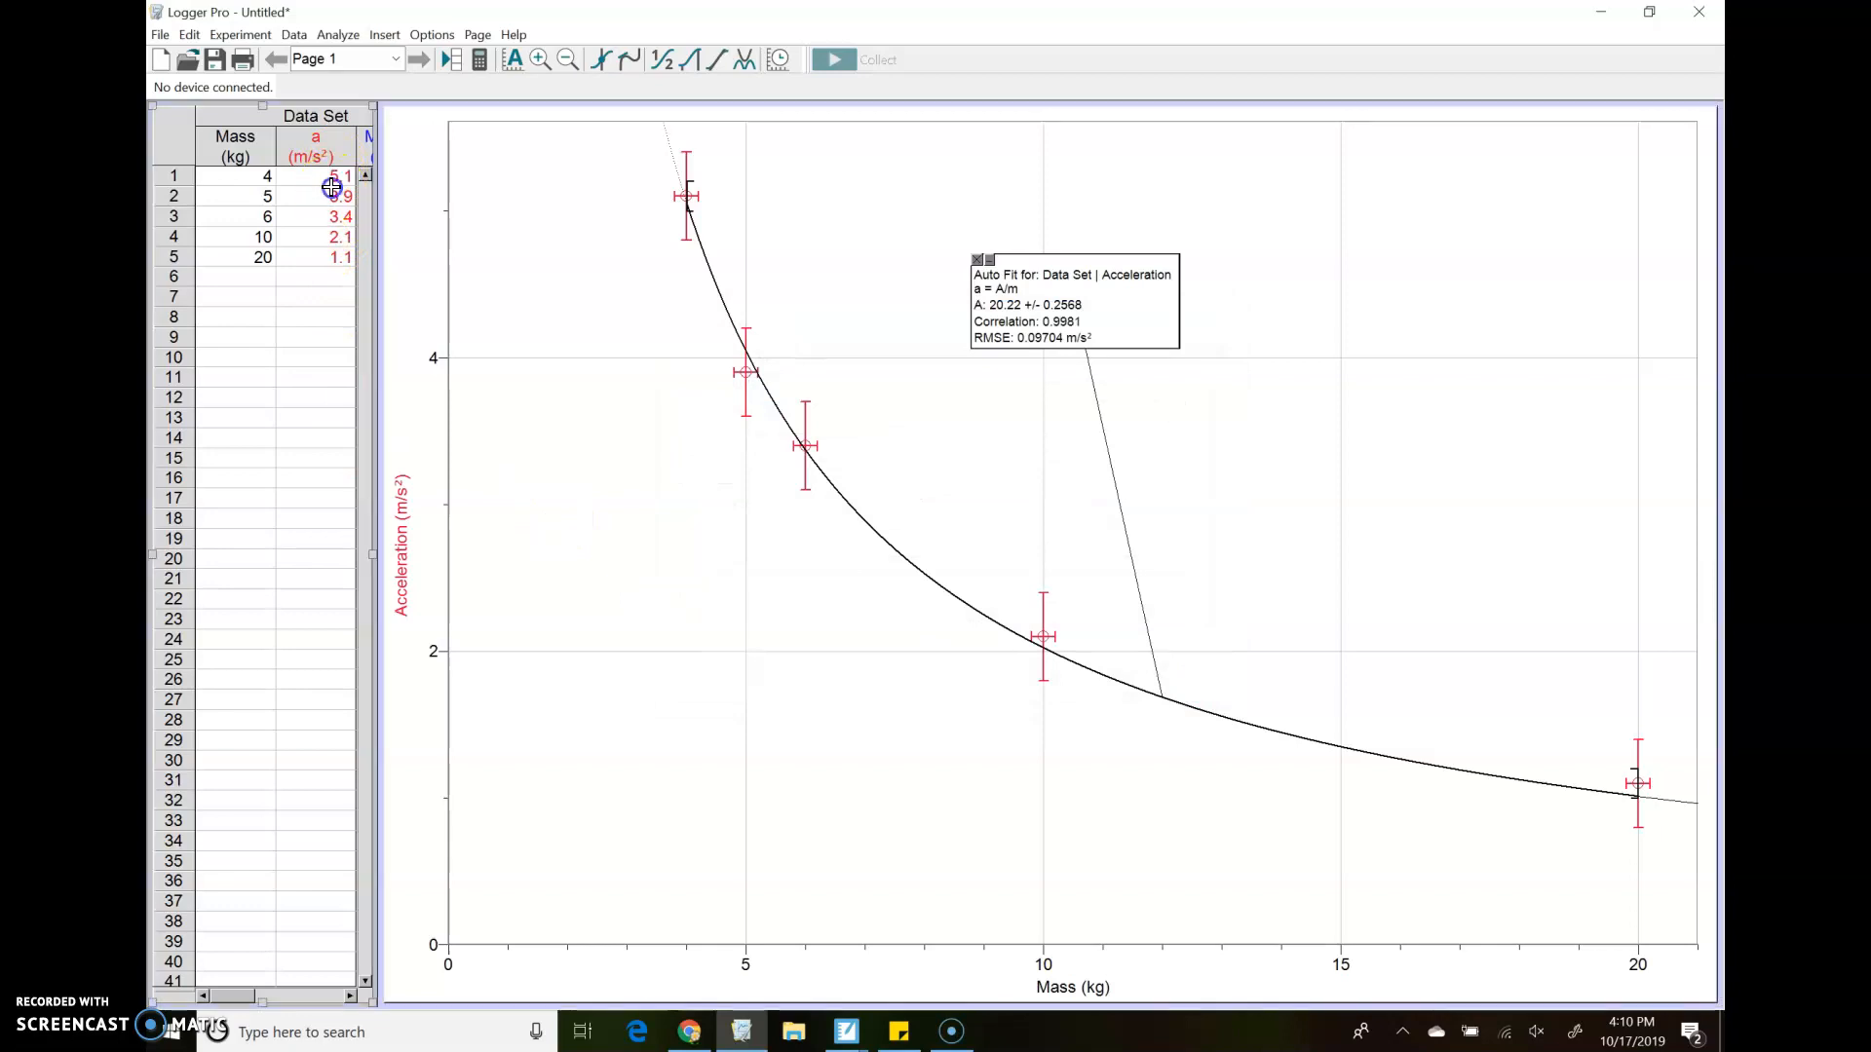
{"action": "key", "text": "Tab"}
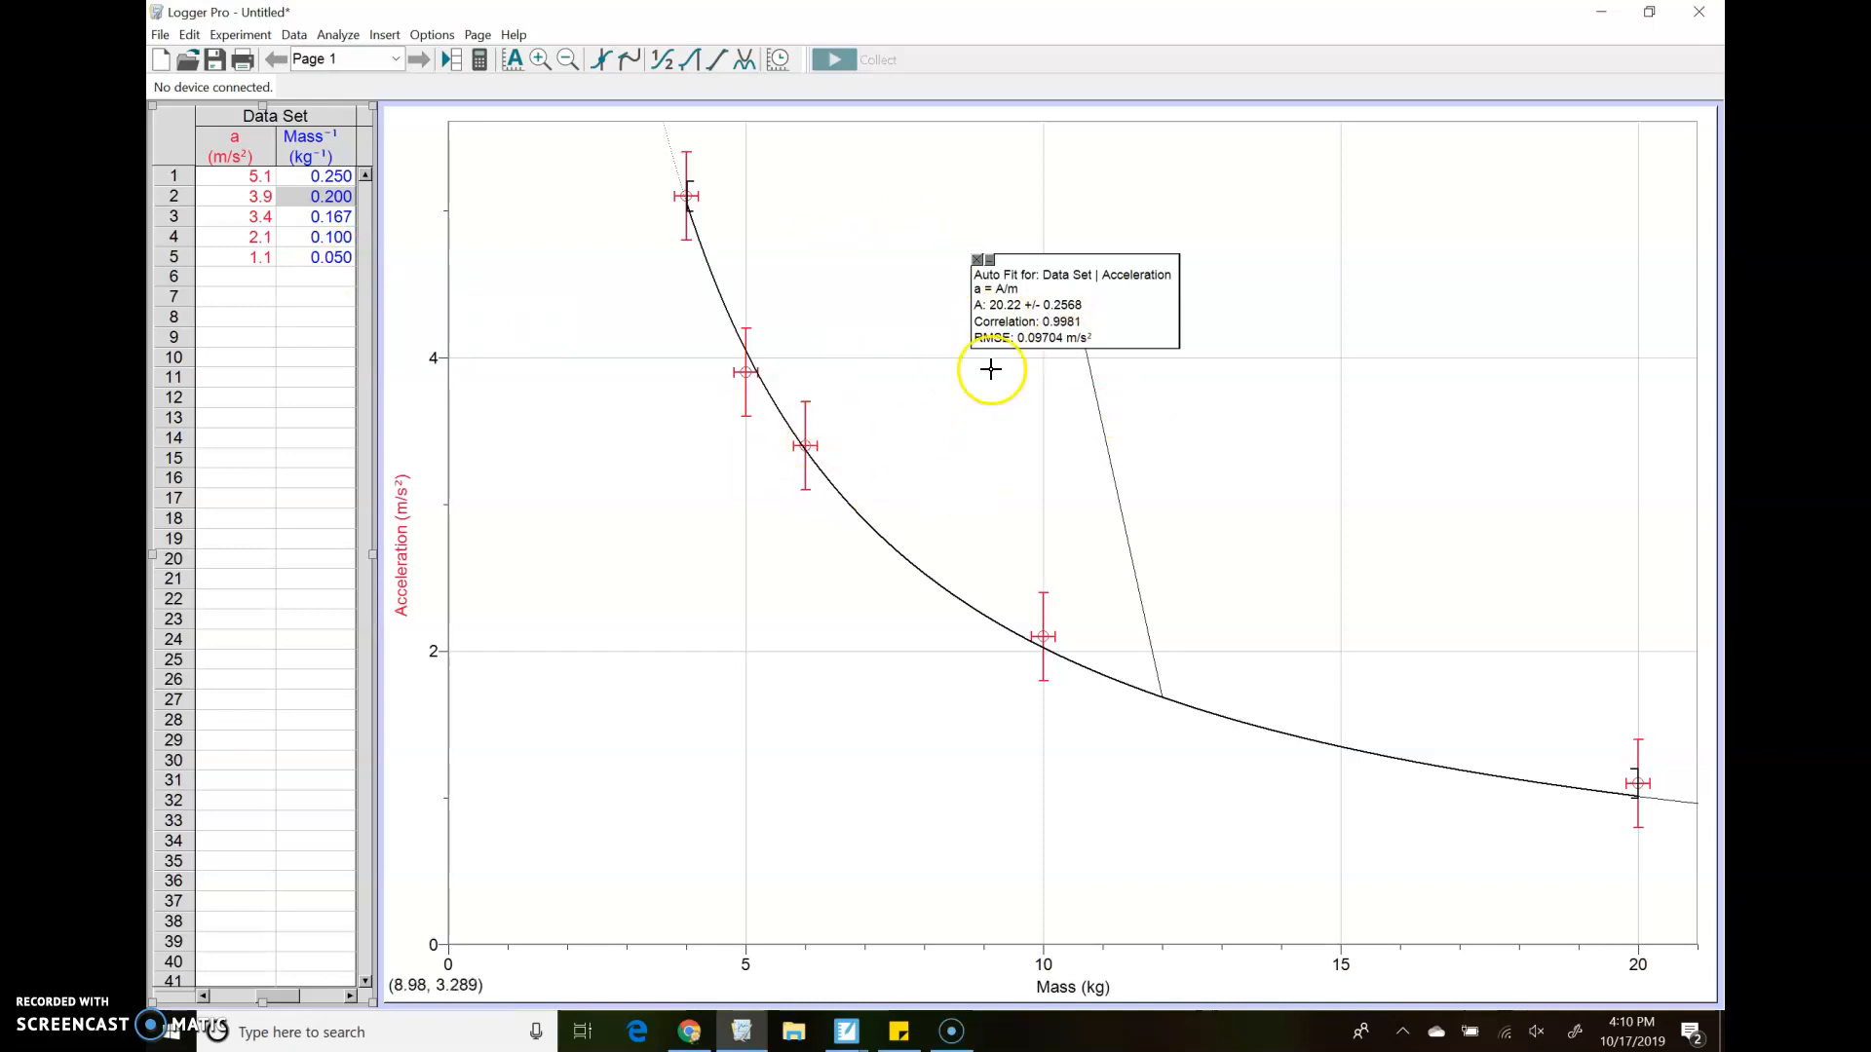
Remove the inverse fit from the graph and plot Mass⁻¹ on the horizontal axis
{"action": "left_click", "coordinate": [979, 261]}
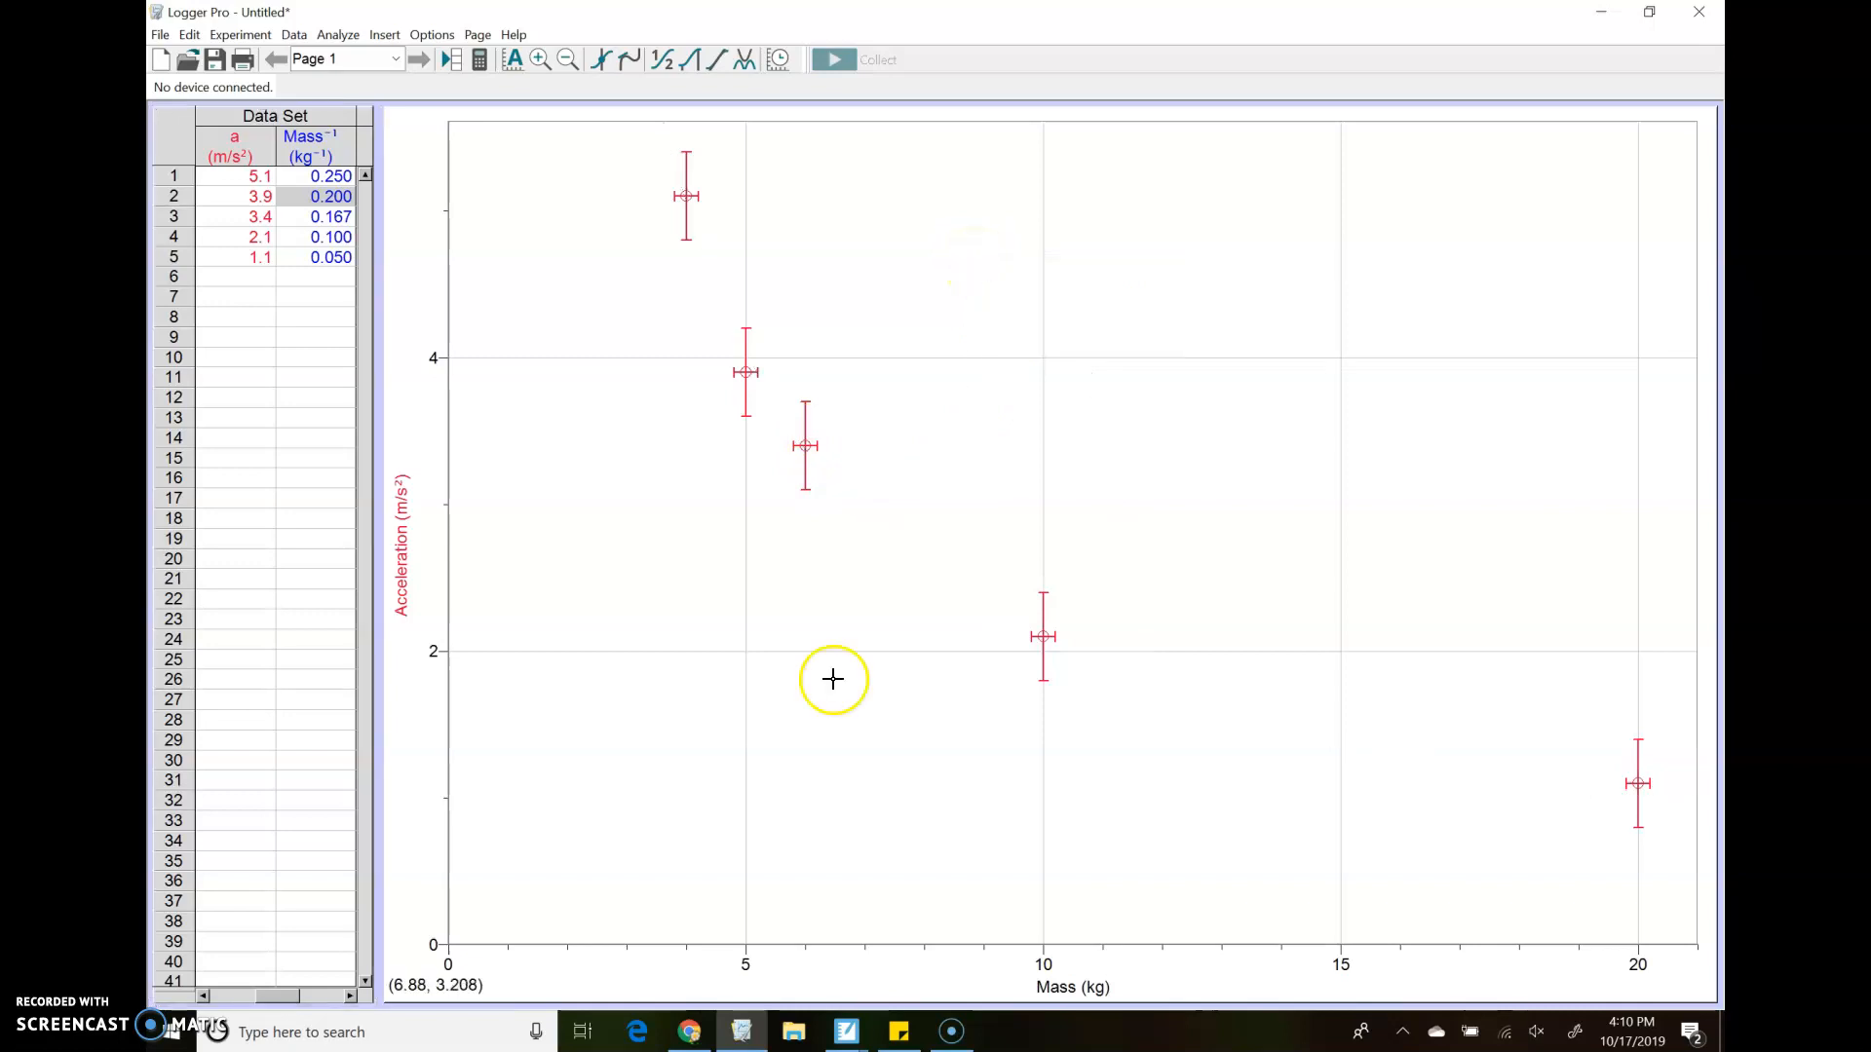
{"action": "left_click", "coordinate": [1065, 990]}
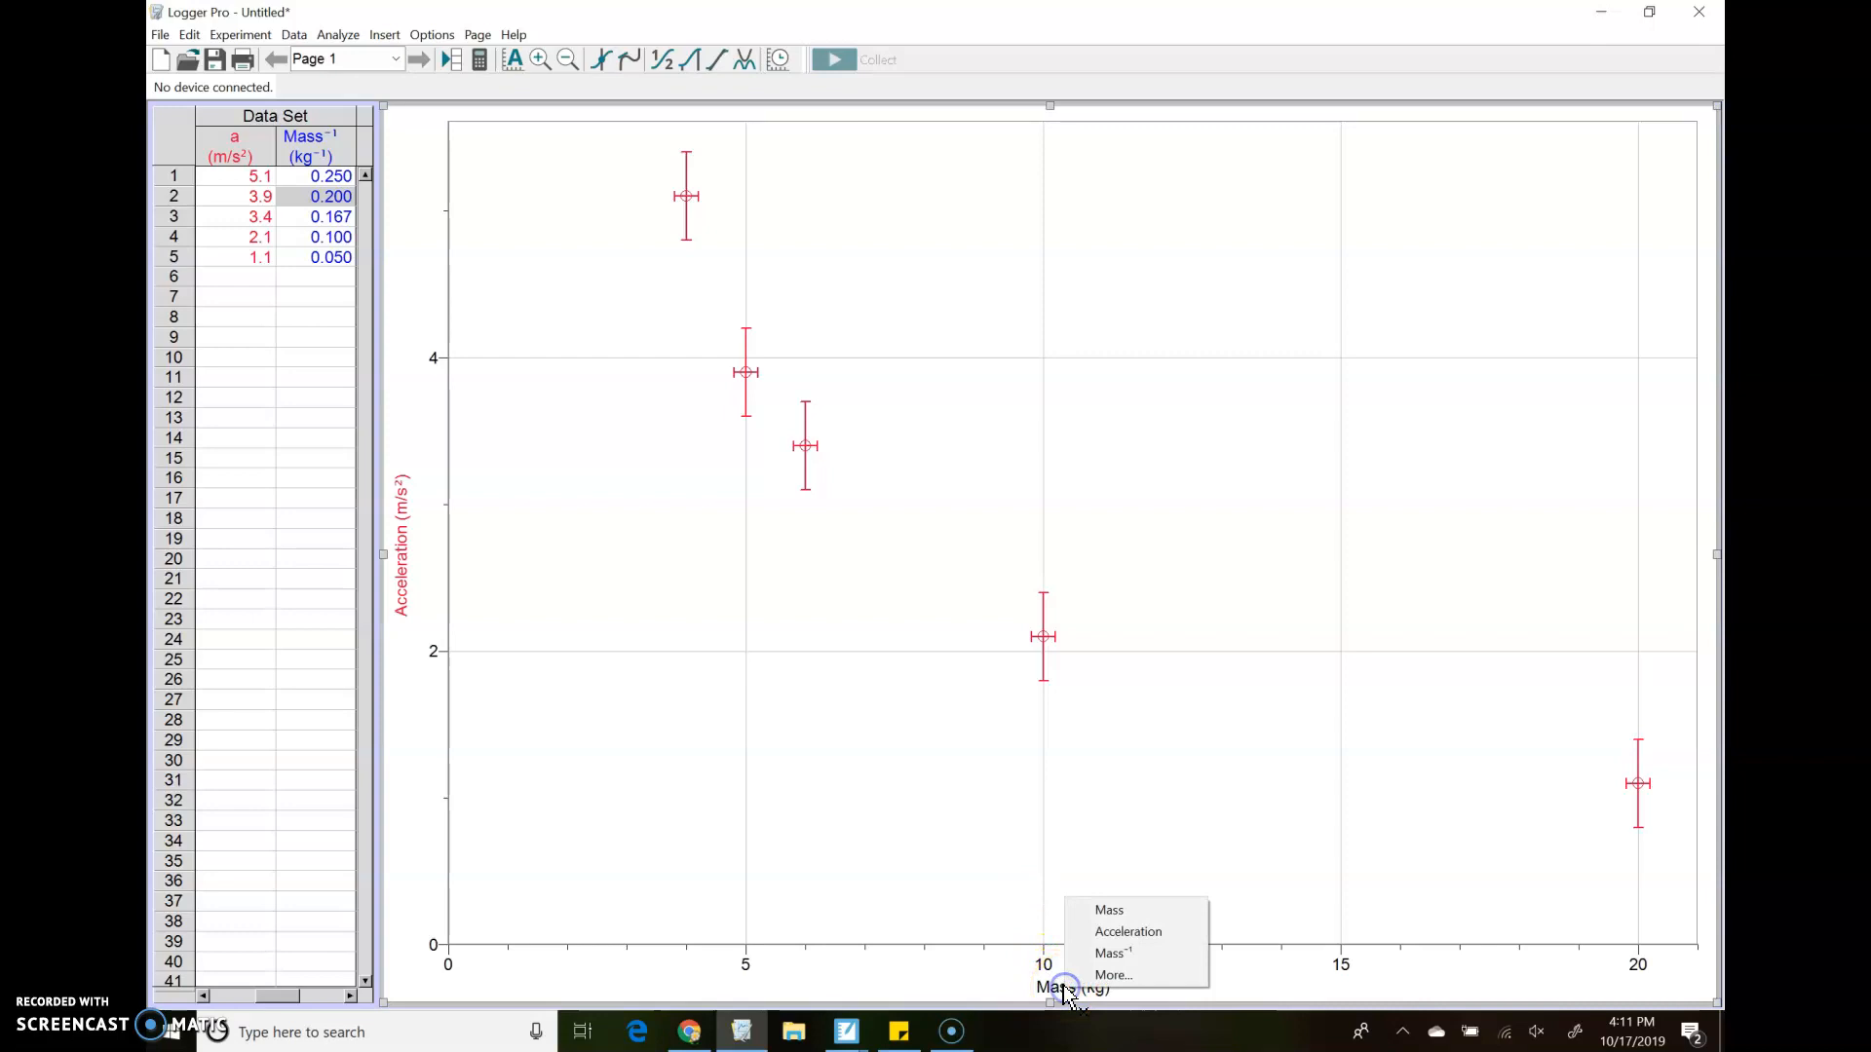
{"action": "left_click", "coordinate": [1114, 953]}
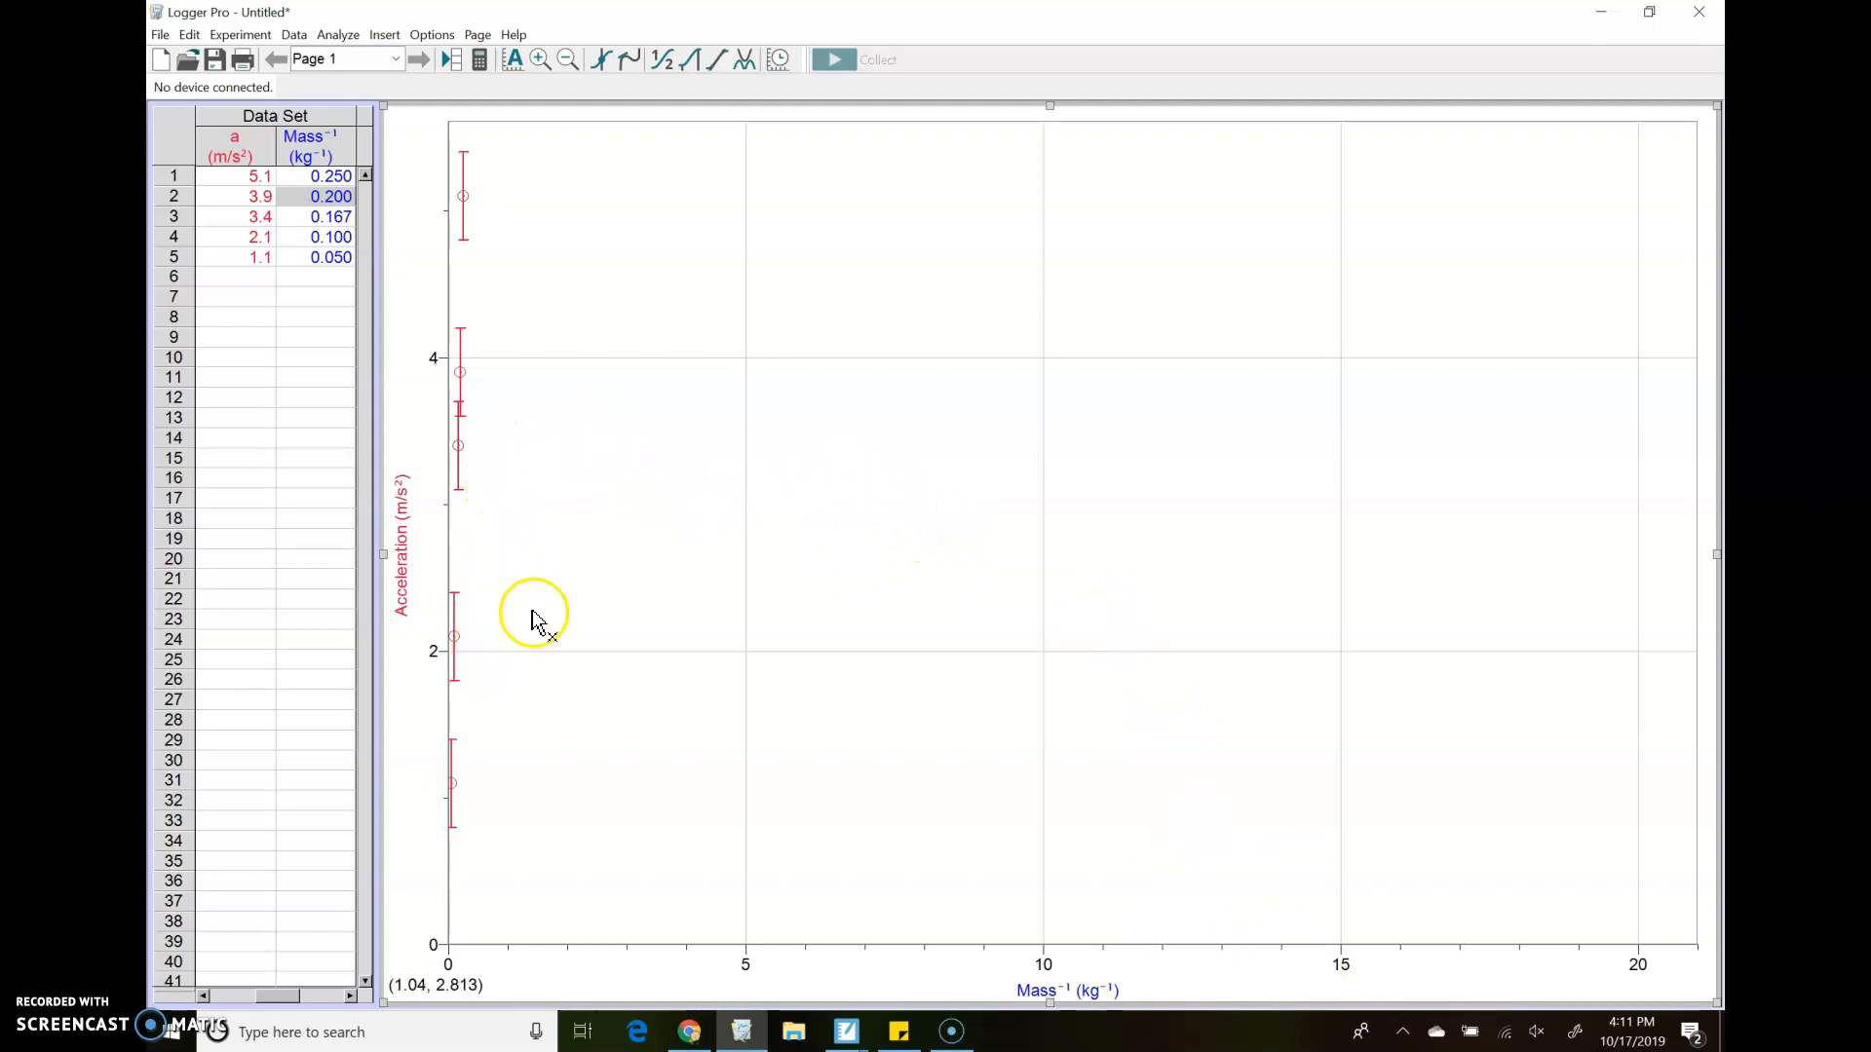
Autoscale the graph from 0, and extend both axes slightly beyond the highest data point and its error bar
{"action": "right_click", "coordinate": [970, 597]}
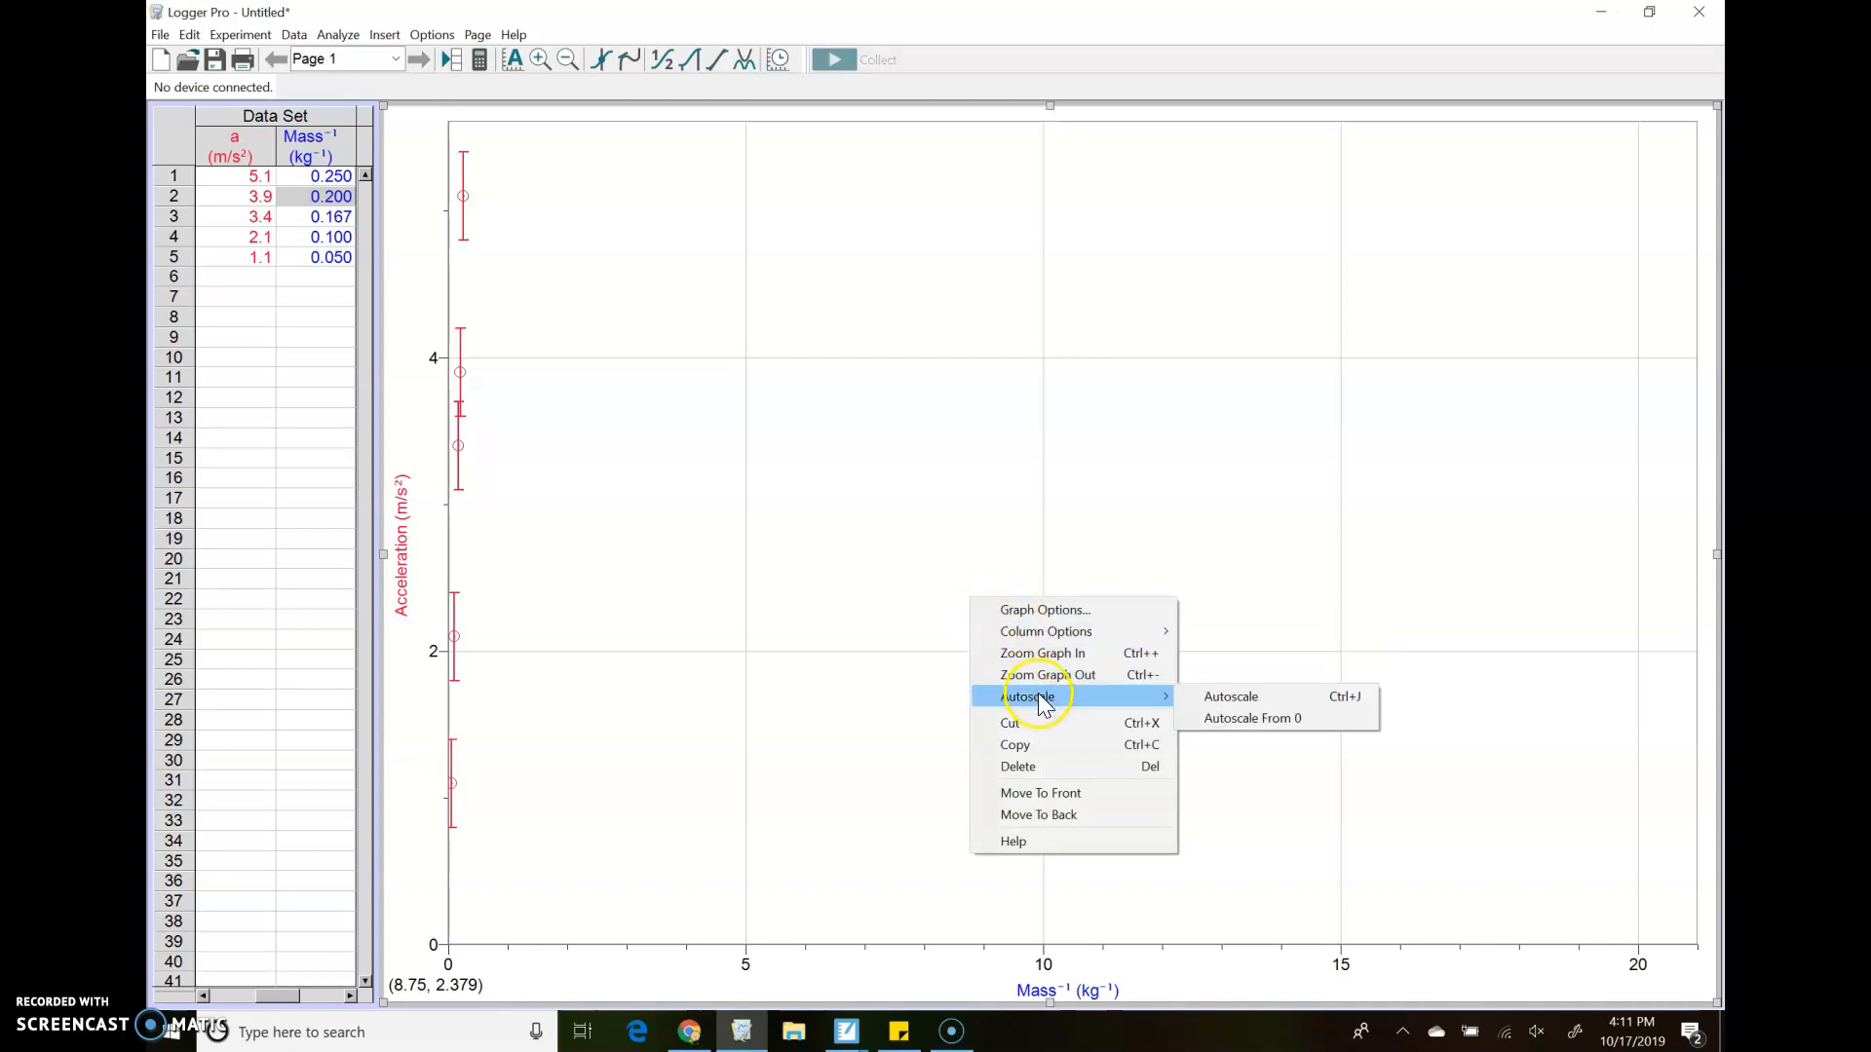
{"action": "left_click", "coordinate": [1214, 718]}
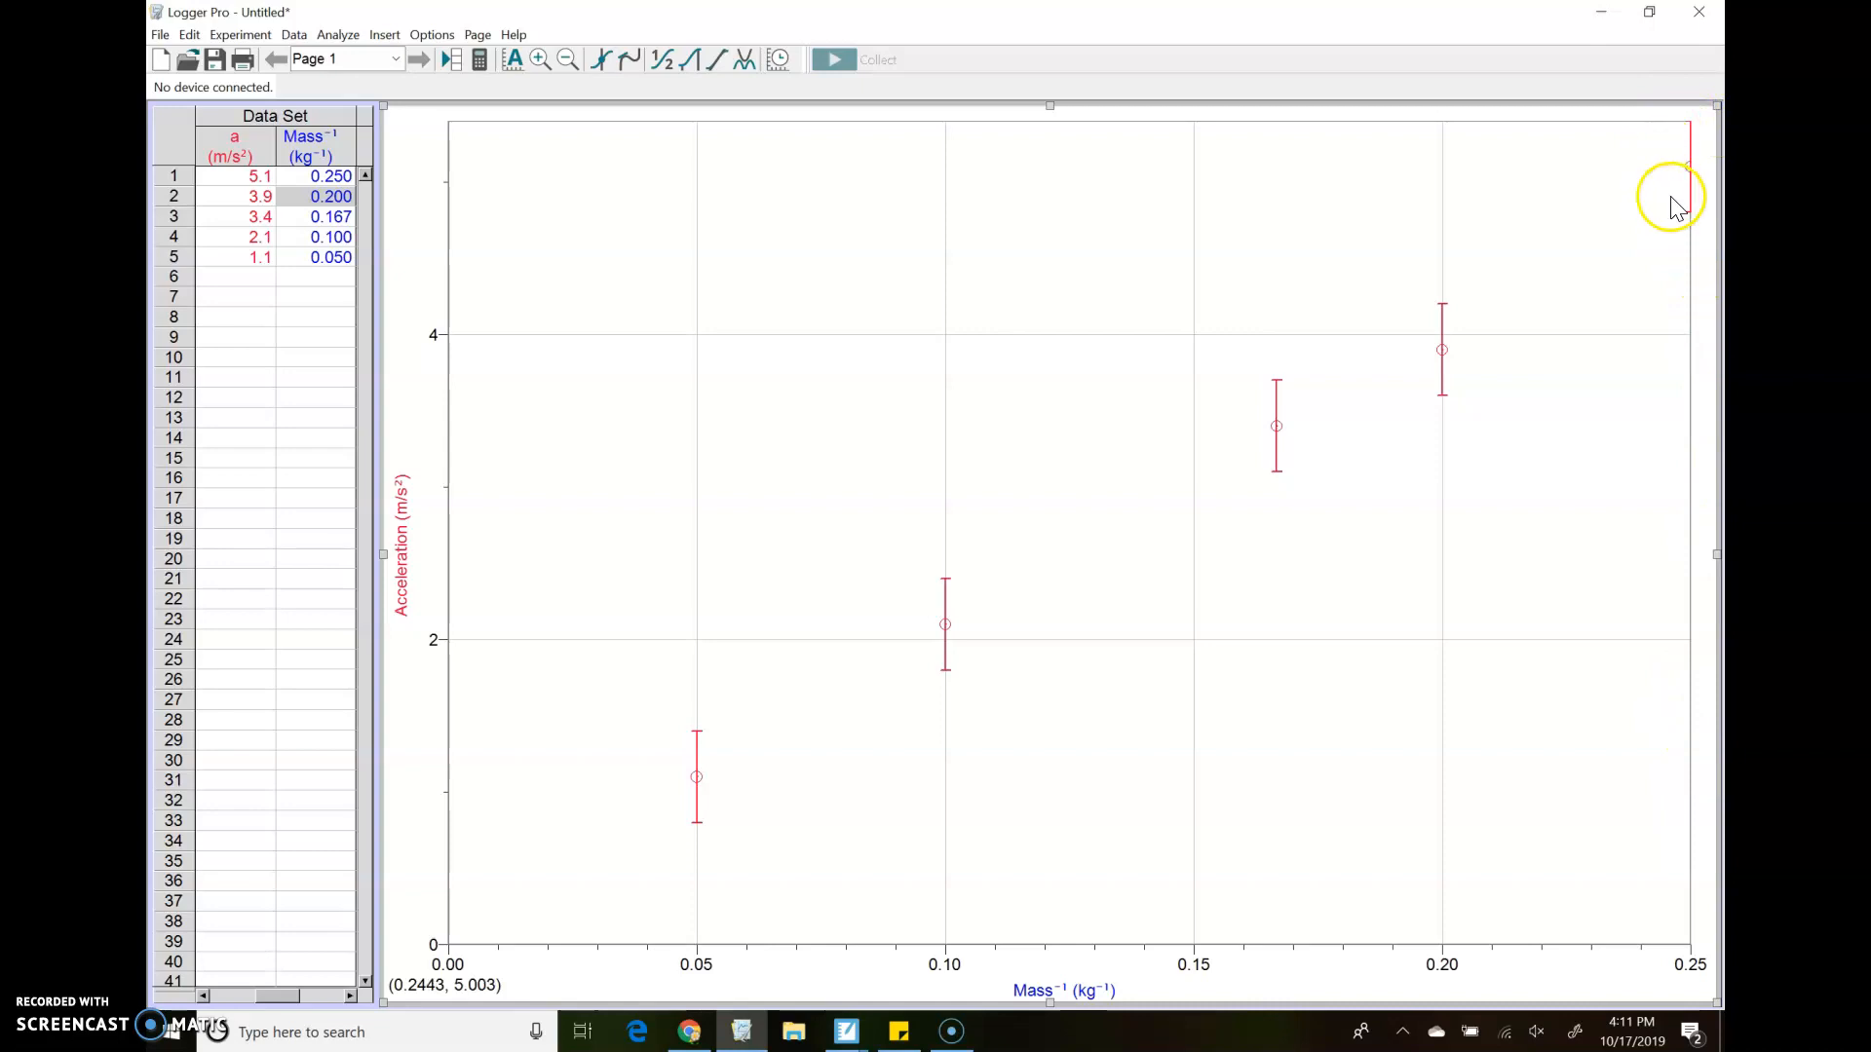
{"action": "left_click", "coordinate": [1647, 950]}
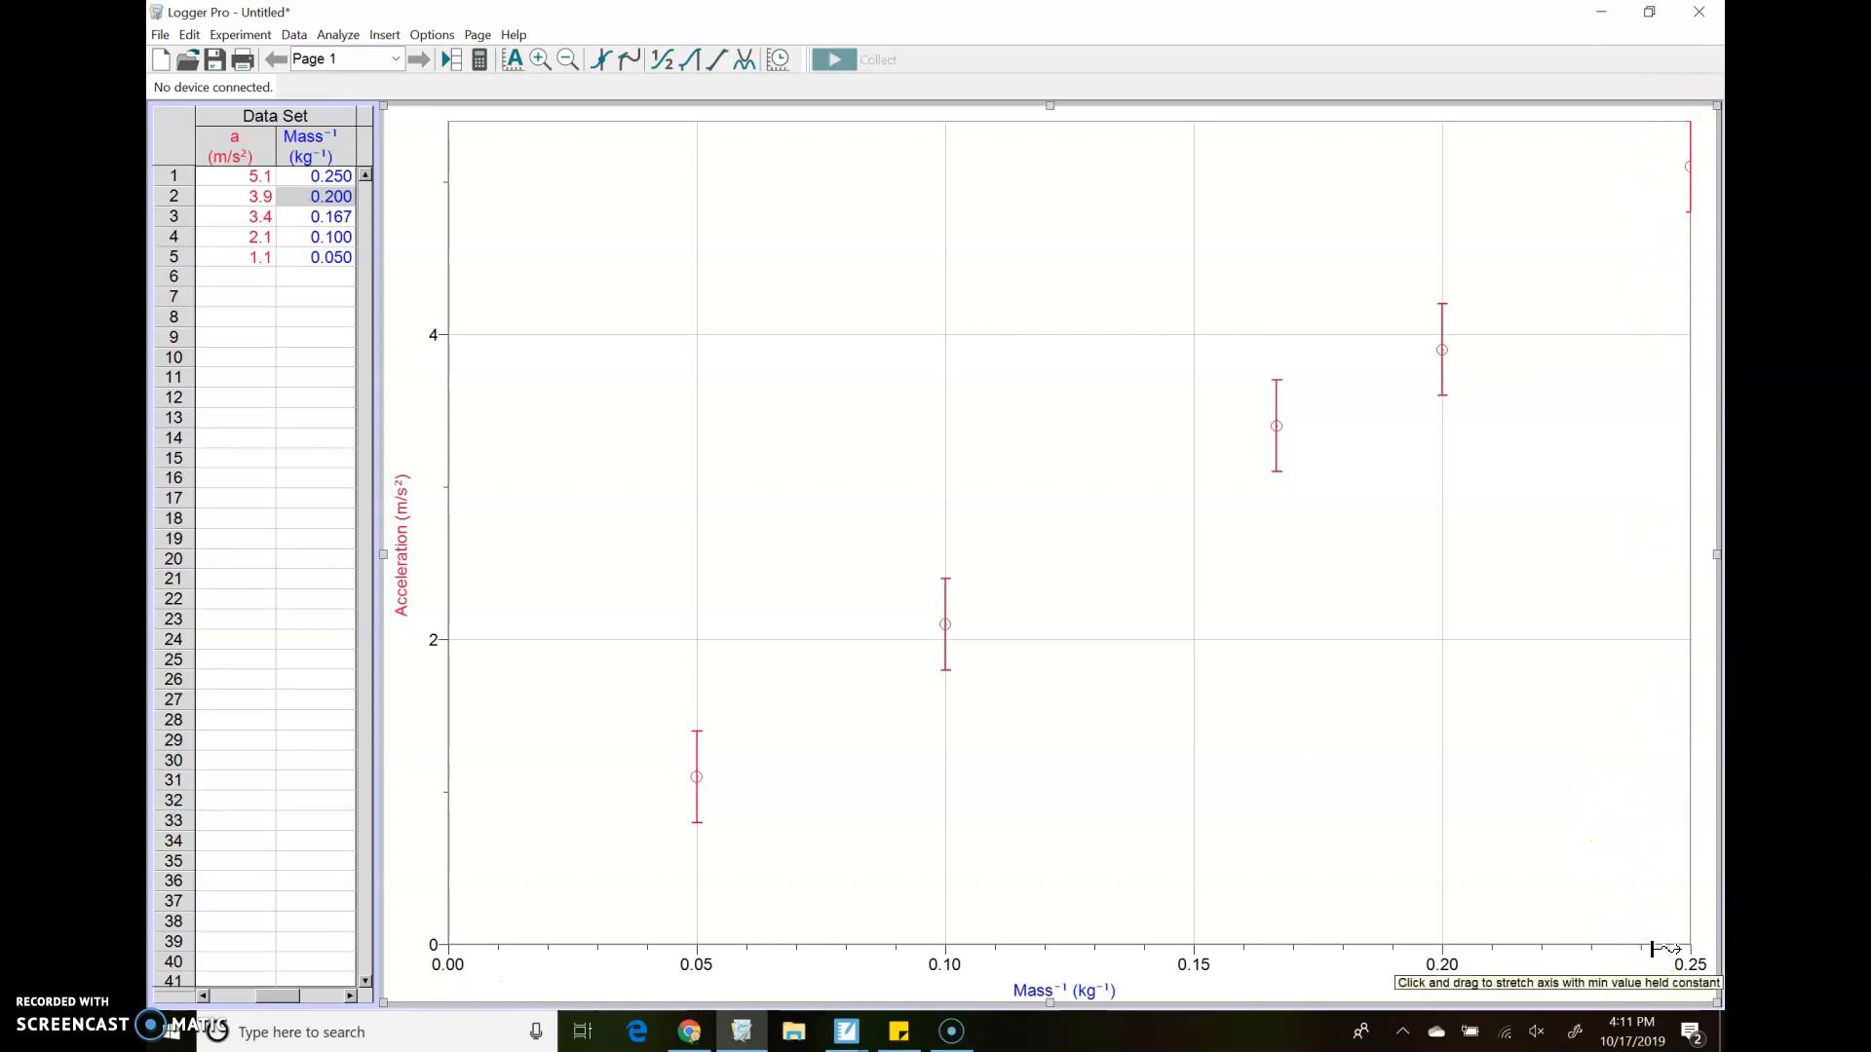
{"action": "left_click_drag", "start_coordinate": [1662, 948], "coordinate": [1632, 960]}
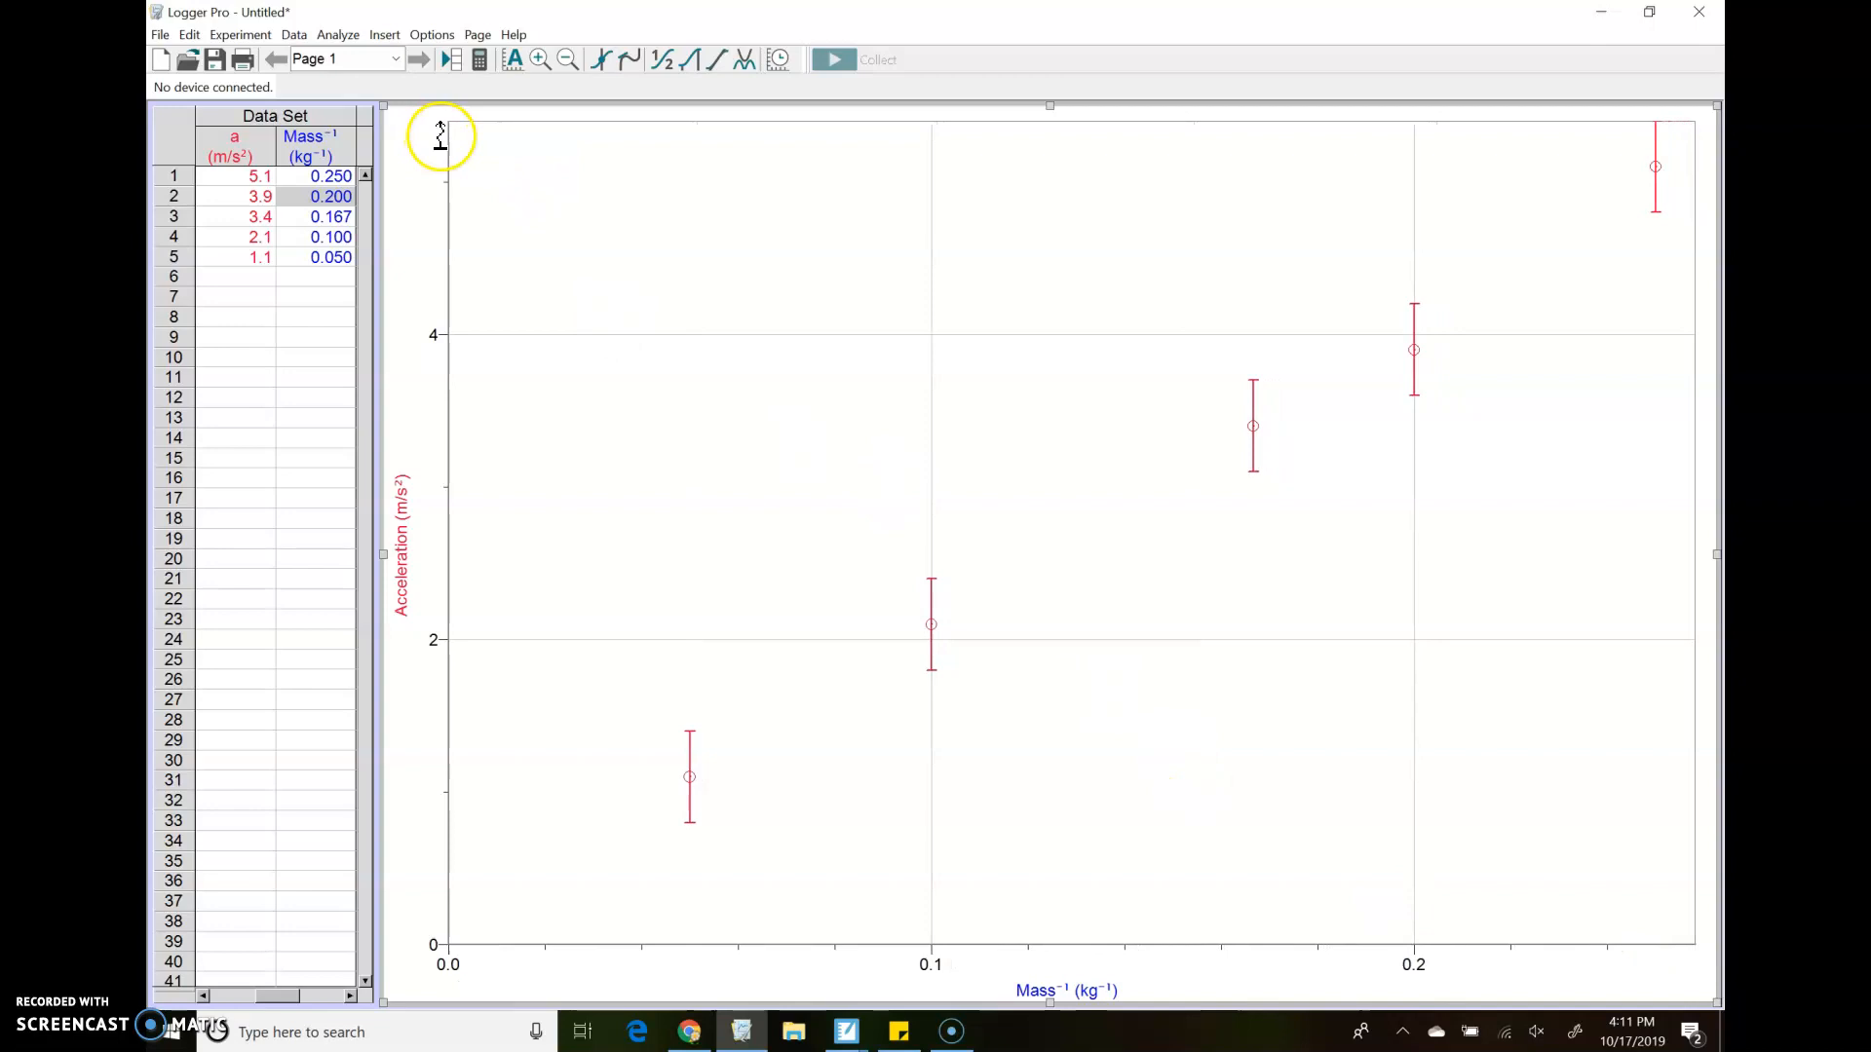
{"action": "left_click_drag", "start_coordinate": [440, 136], "coordinate": [446, 176]}
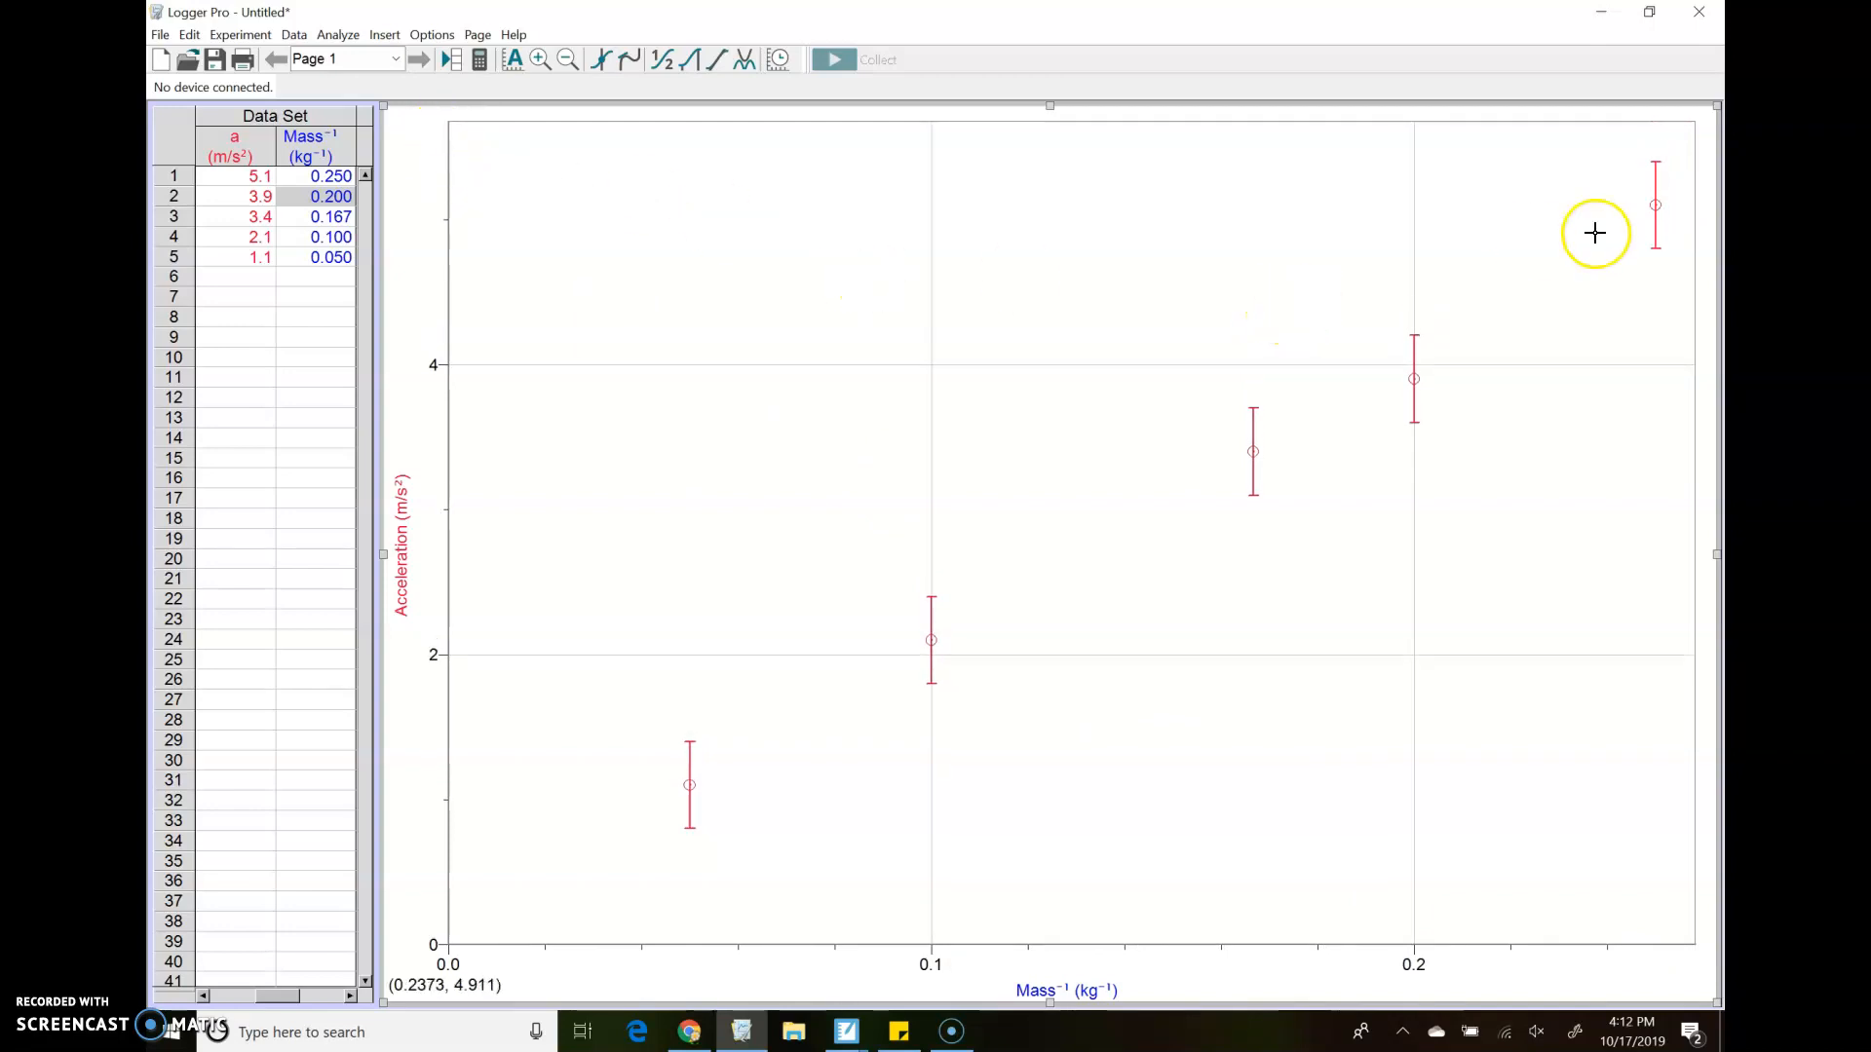
Try an automatic linear mx+b curve fit on the acceleration versus Mass⁻¹ data
{"action": "left_click", "coordinate": [743, 56]}
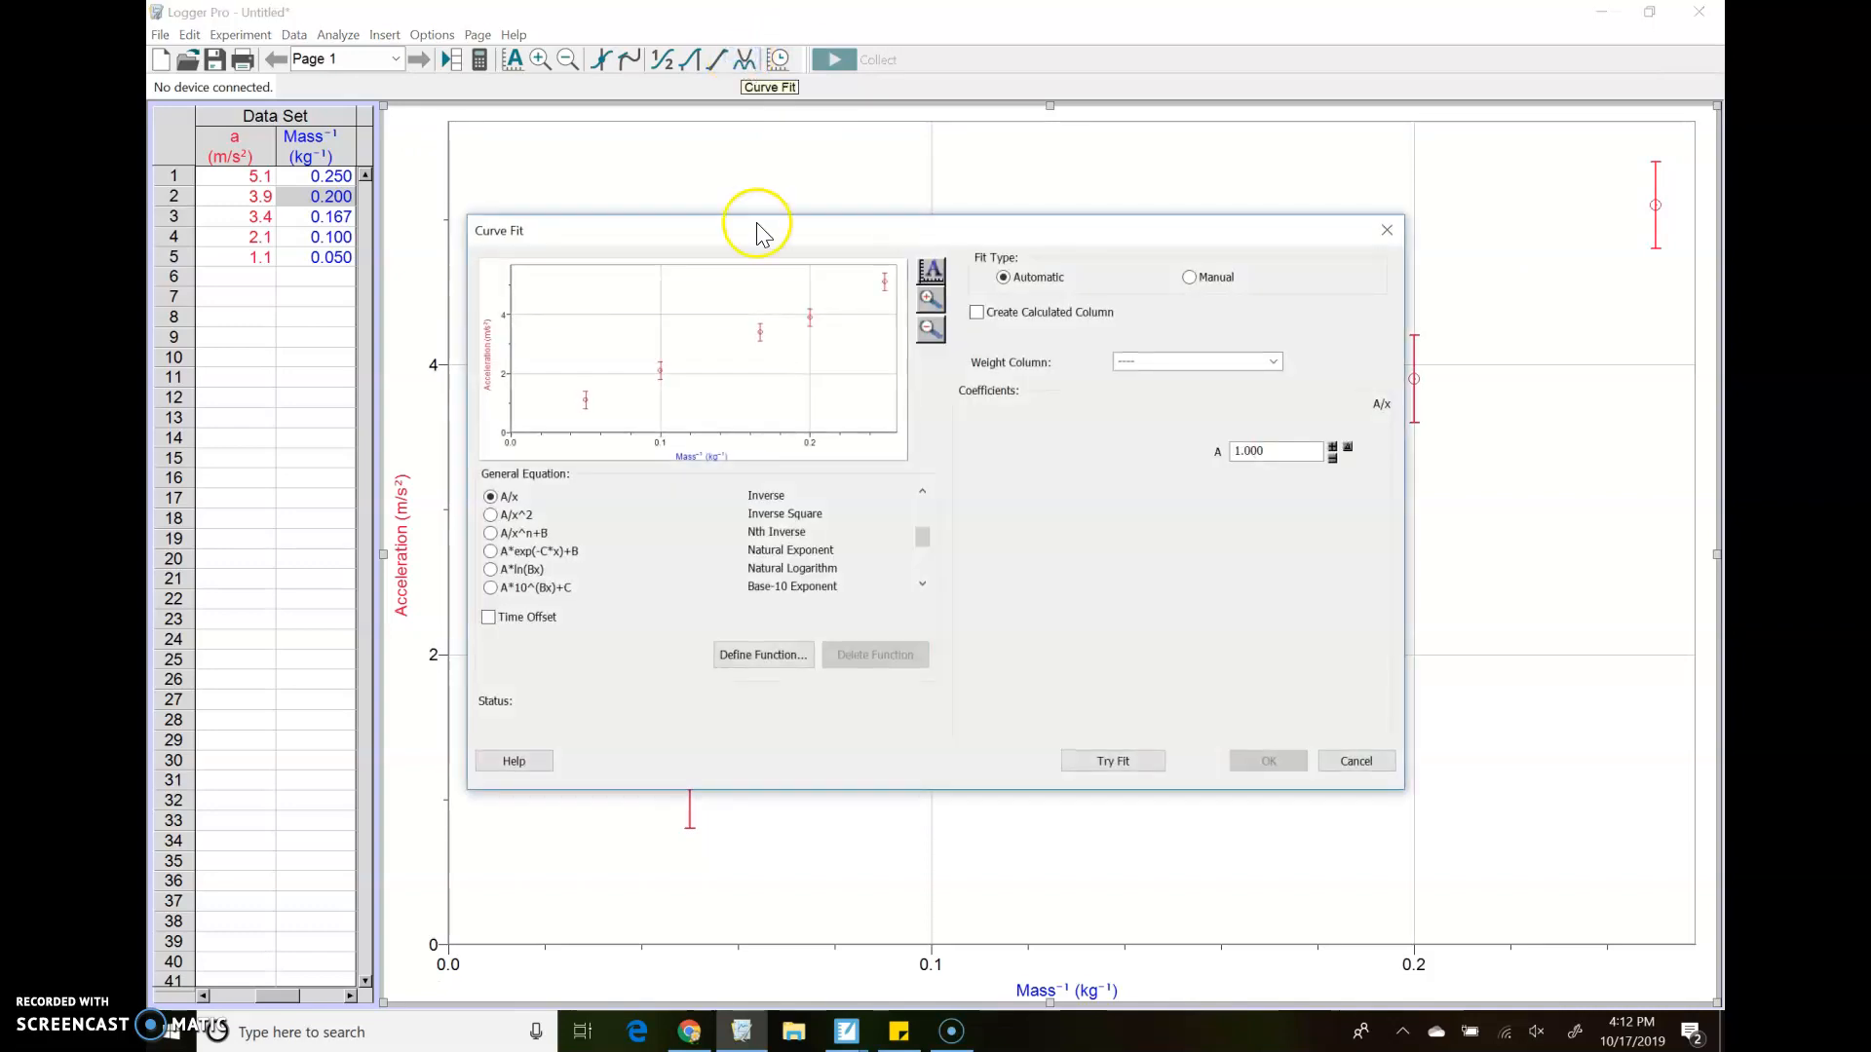
{"action": "left_click", "coordinate": [923, 540]}
{"action": "left_click_drag", "start_coordinate": [924, 550], "coordinate": [912, 477]}
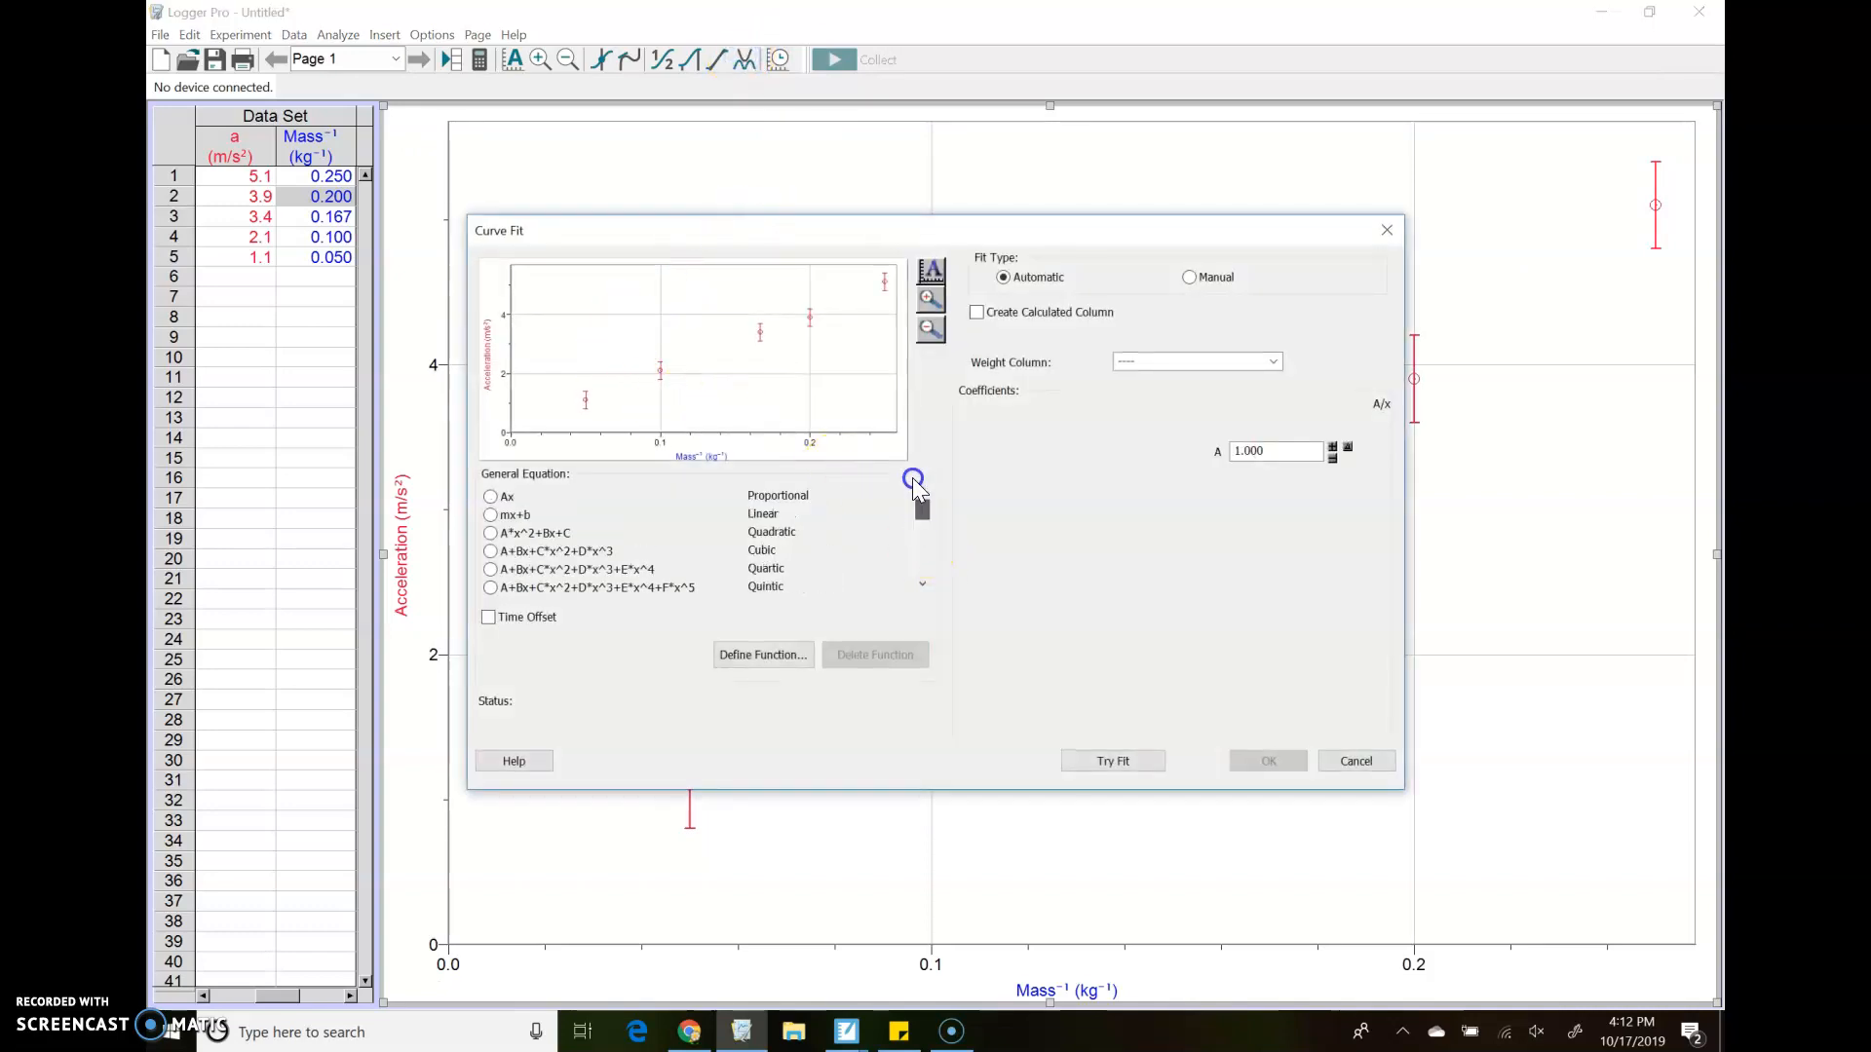
{"action": "left_click", "coordinate": [491, 515]}
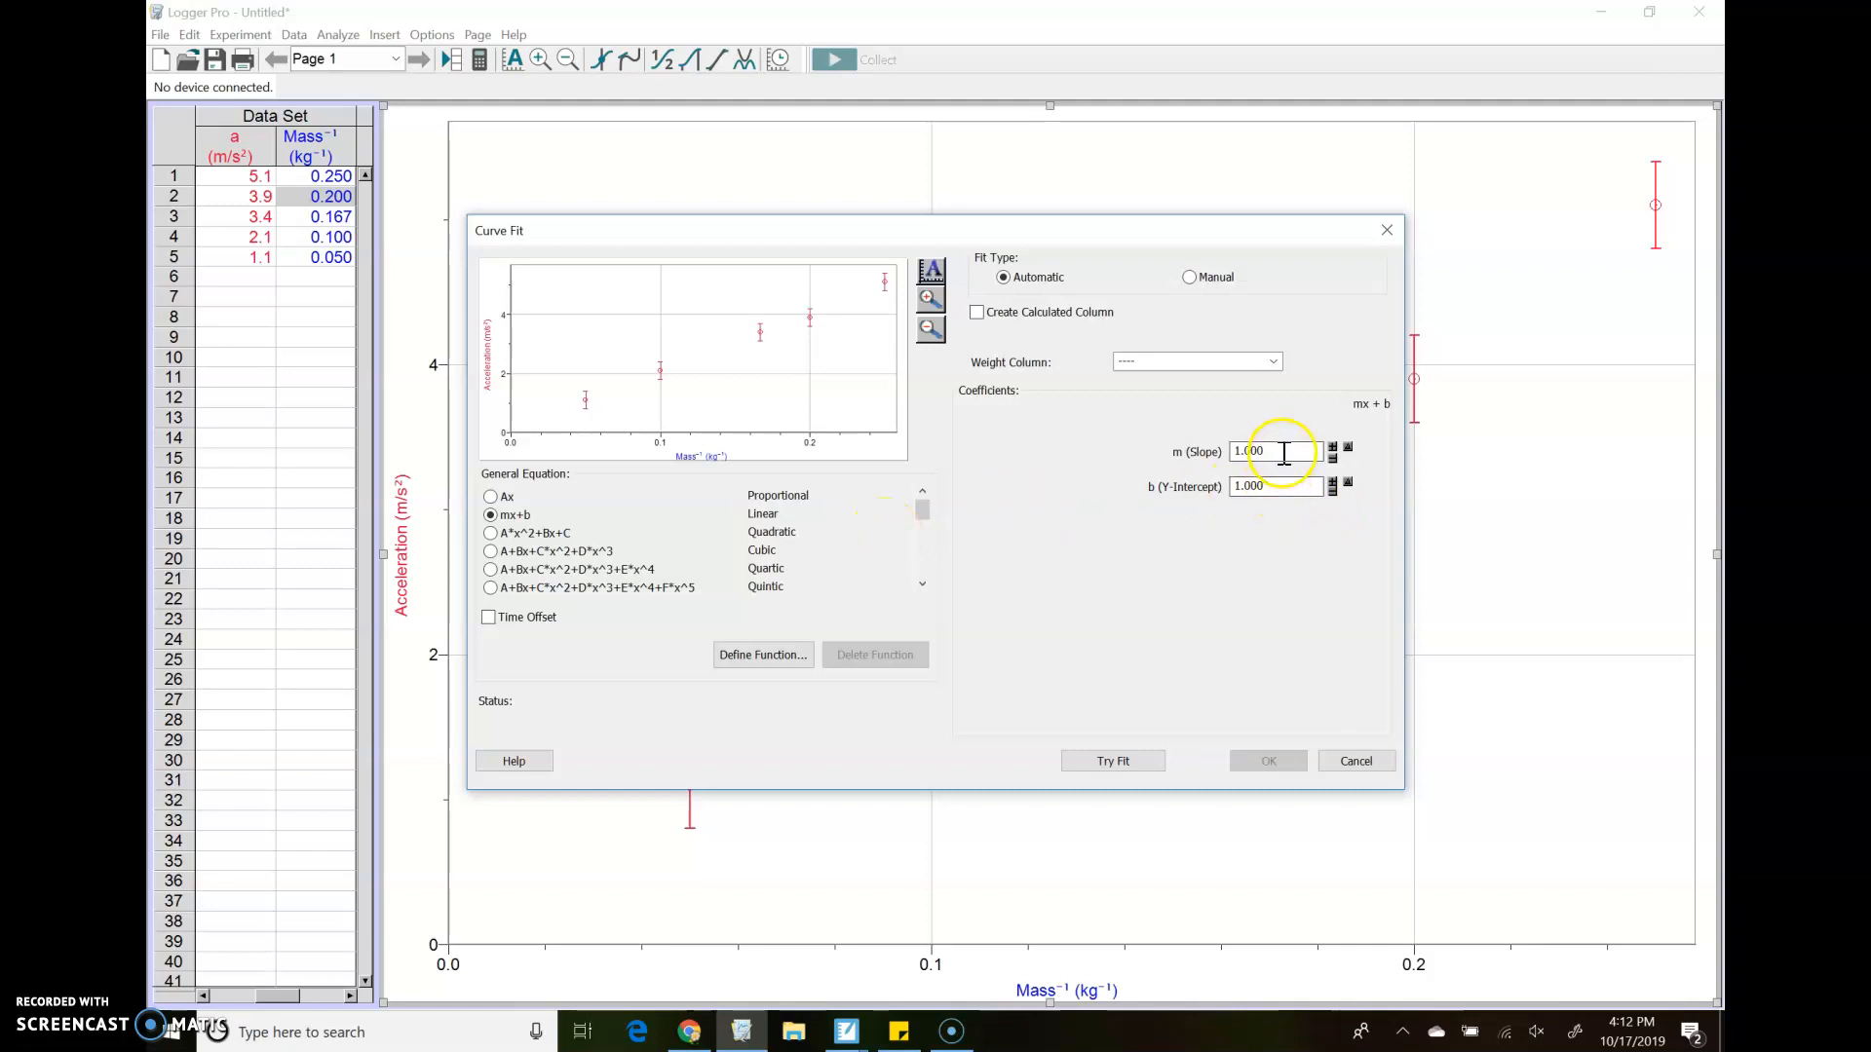
{"action": "left_click", "coordinate": [1122, 761]}
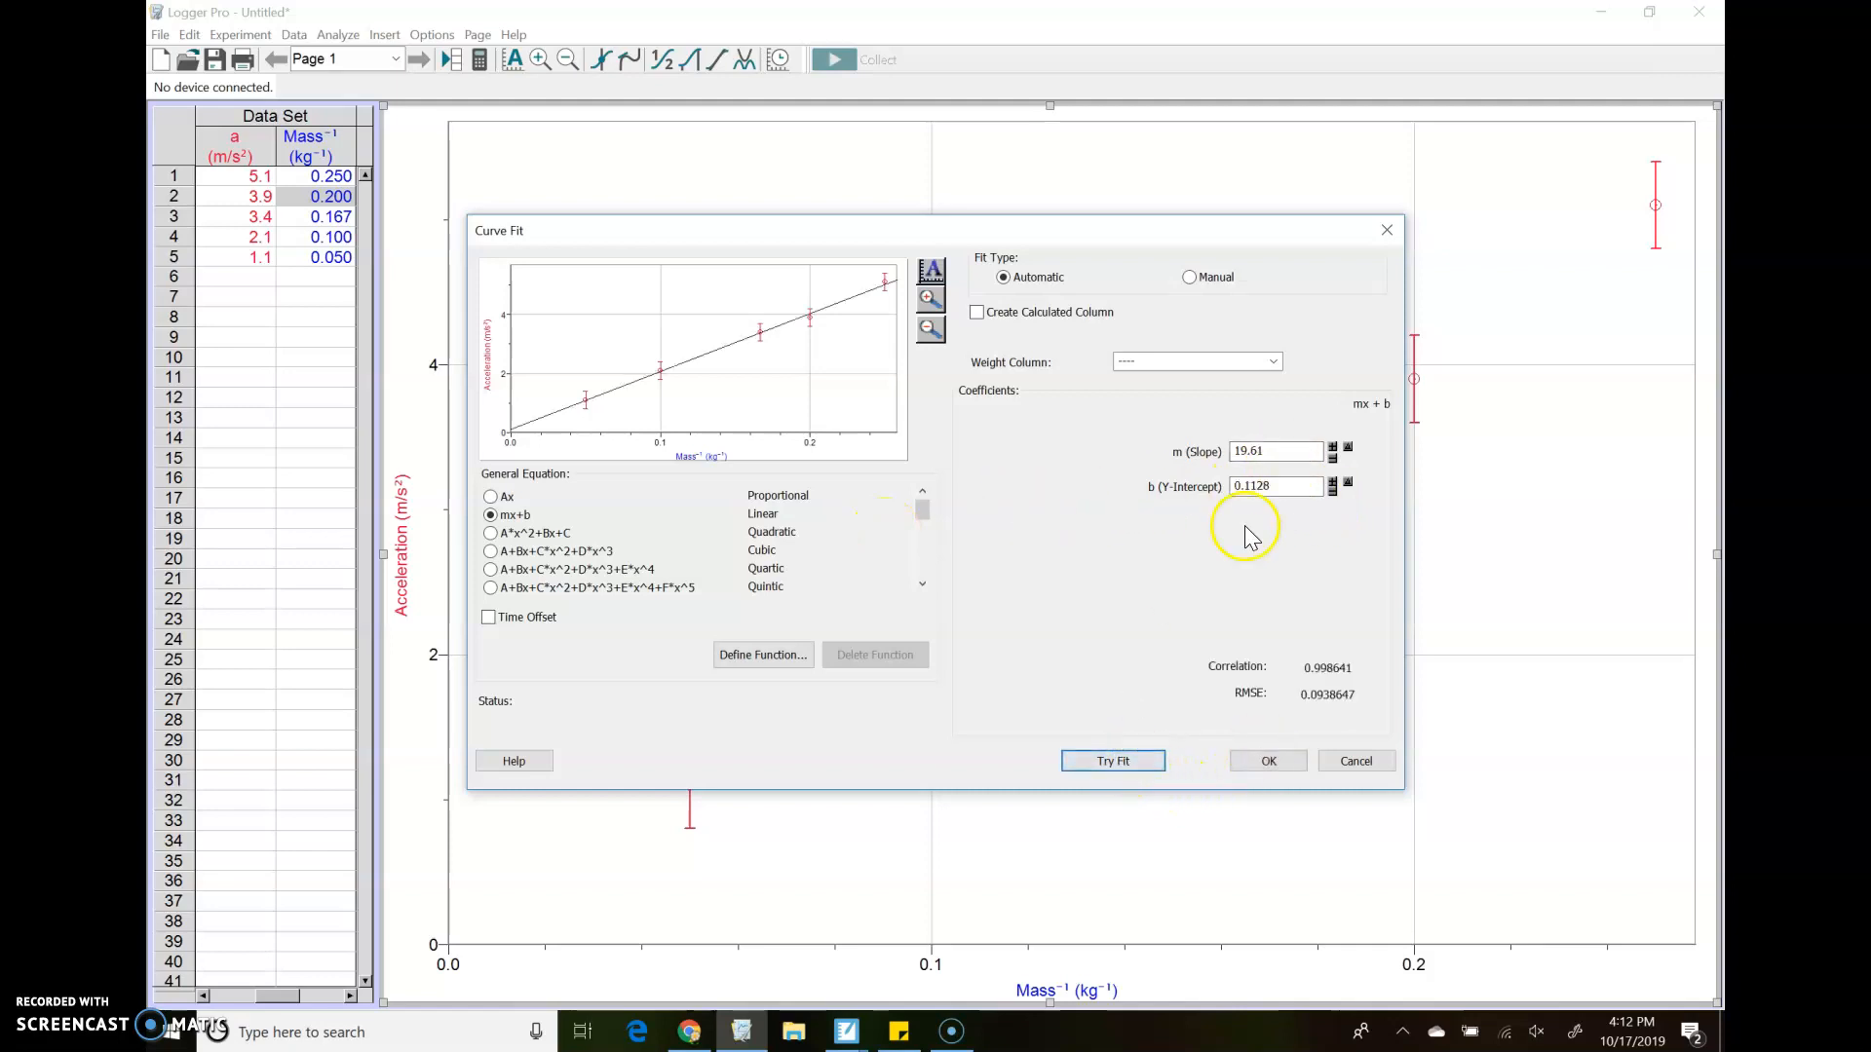
Set the linear fit's slope to 20.22 and its y-intercept to 0, and add the manual fit to the graph
{"action": "left_click_drag", "start_coordinate": [1284, 450], "coordinate": [1236, 455]}
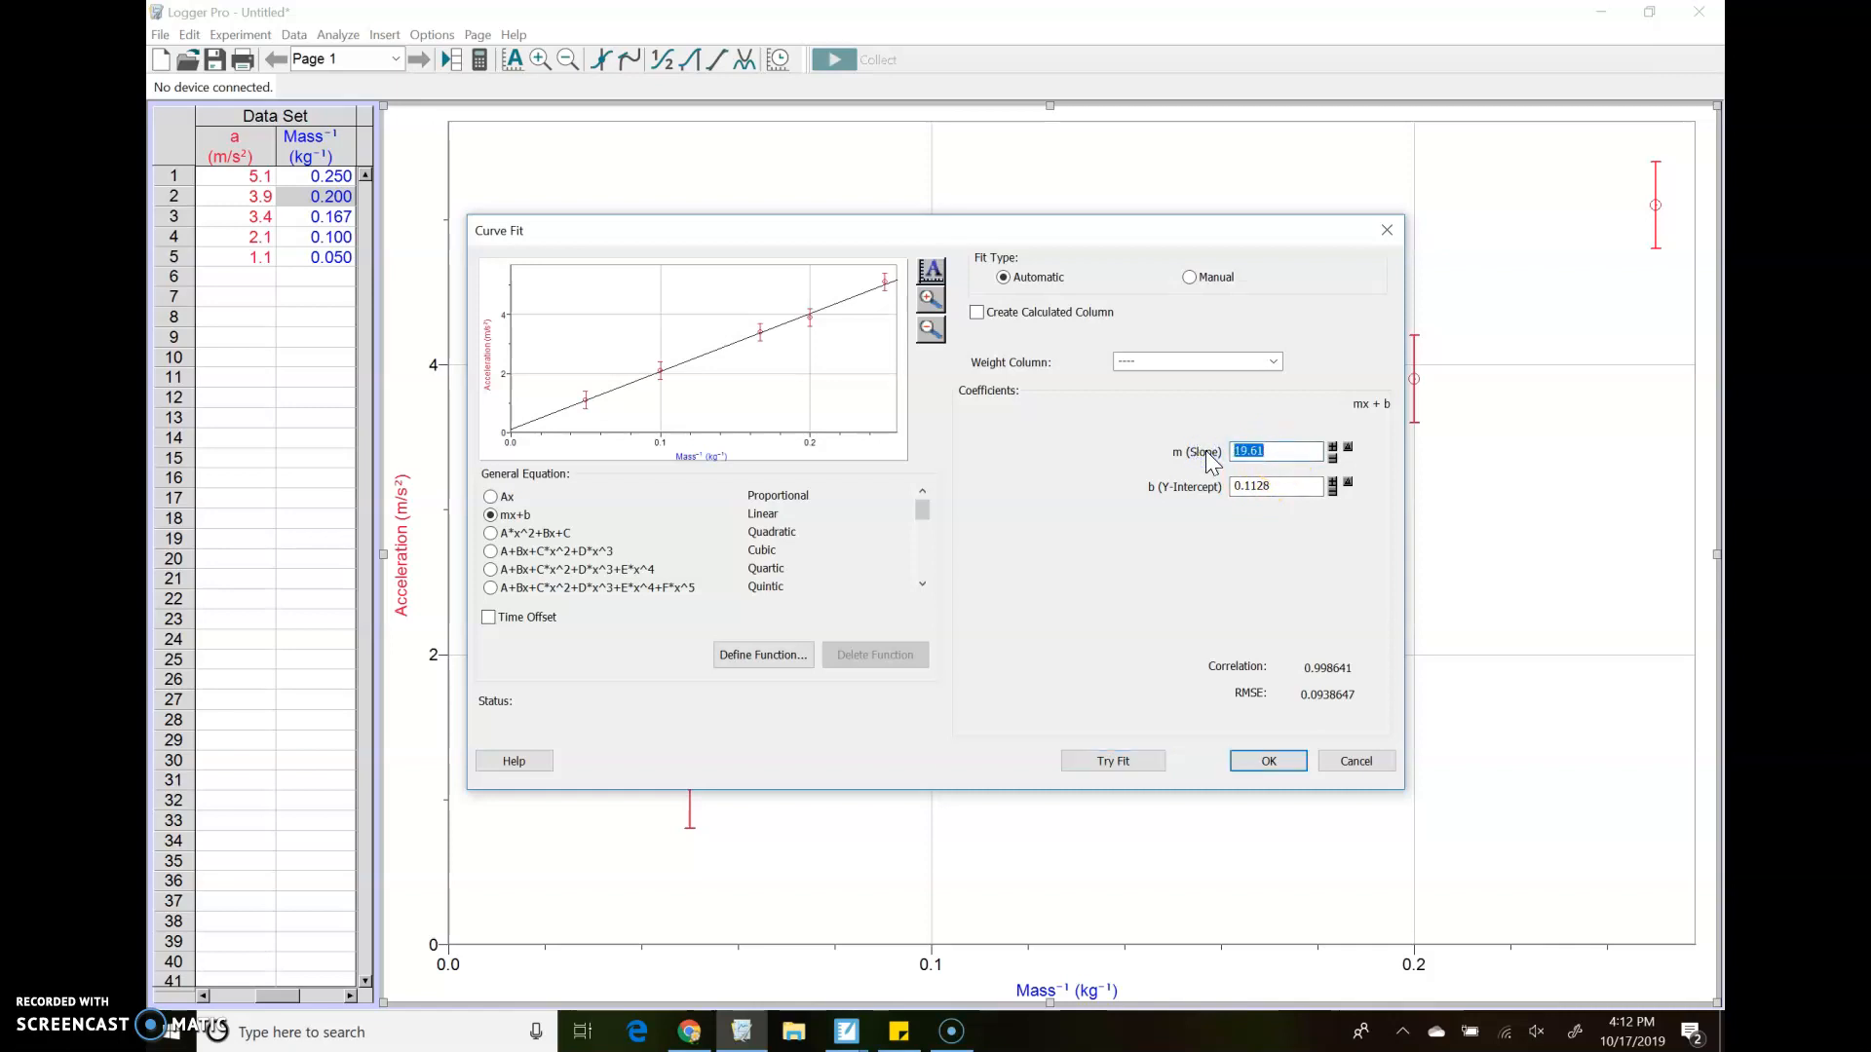
{"action": "type", "text": "20.22"}
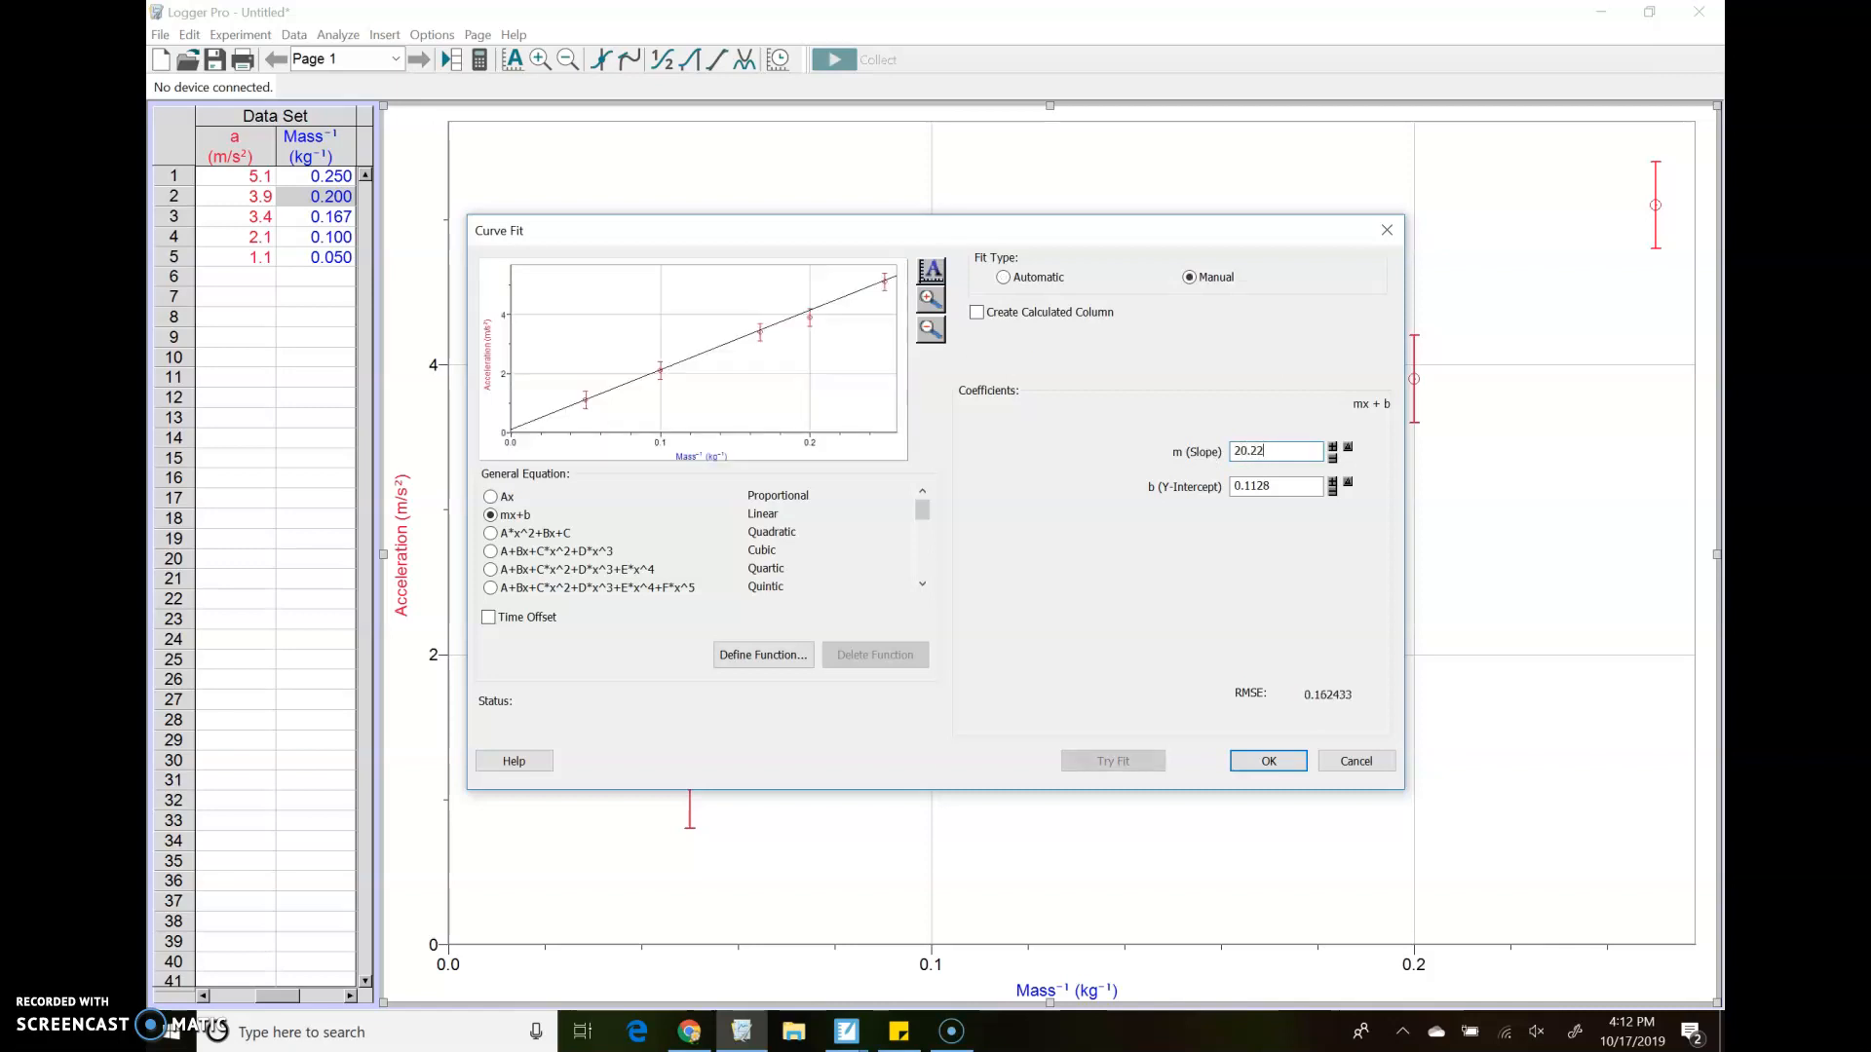
{"action": "left_click_drag", "start_coordinate": [1291, 486], "coordinate": [1186, 484]}
{"action": "type", "text": "0"}
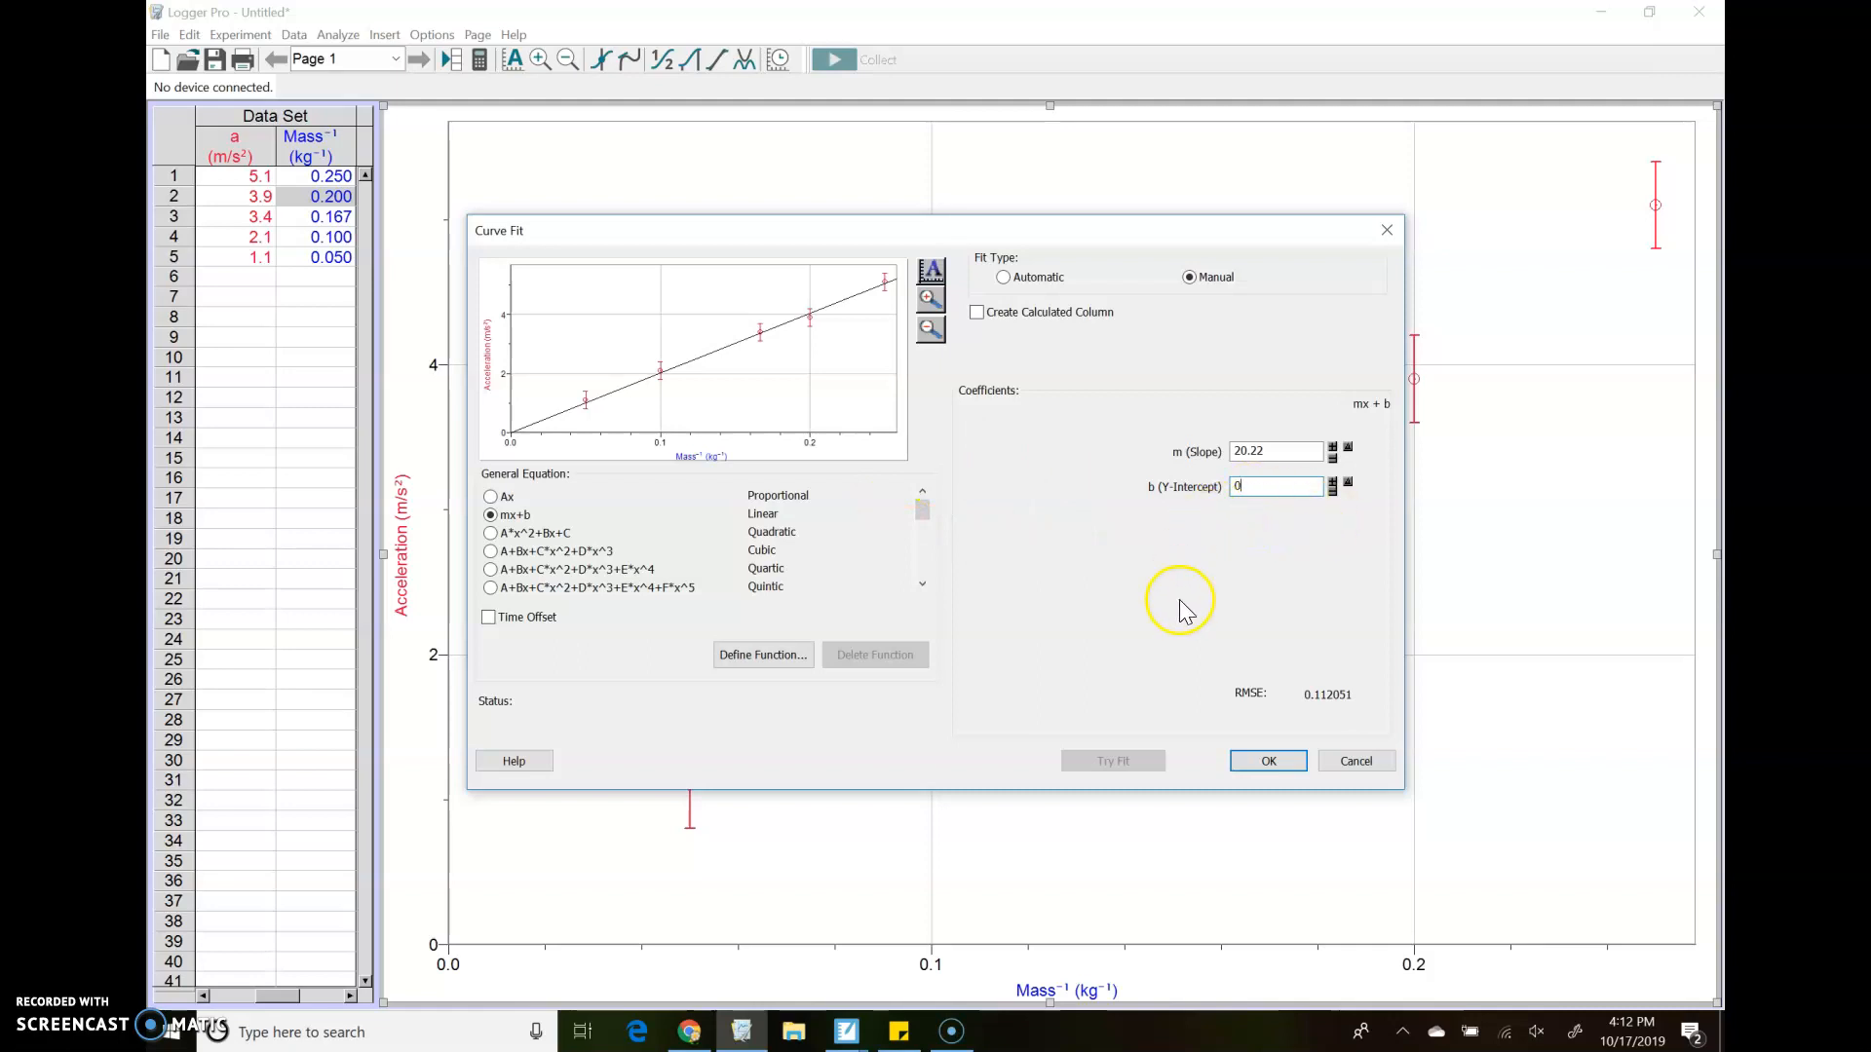
{"action": "left_click", "coordinate": [1266, 761]}
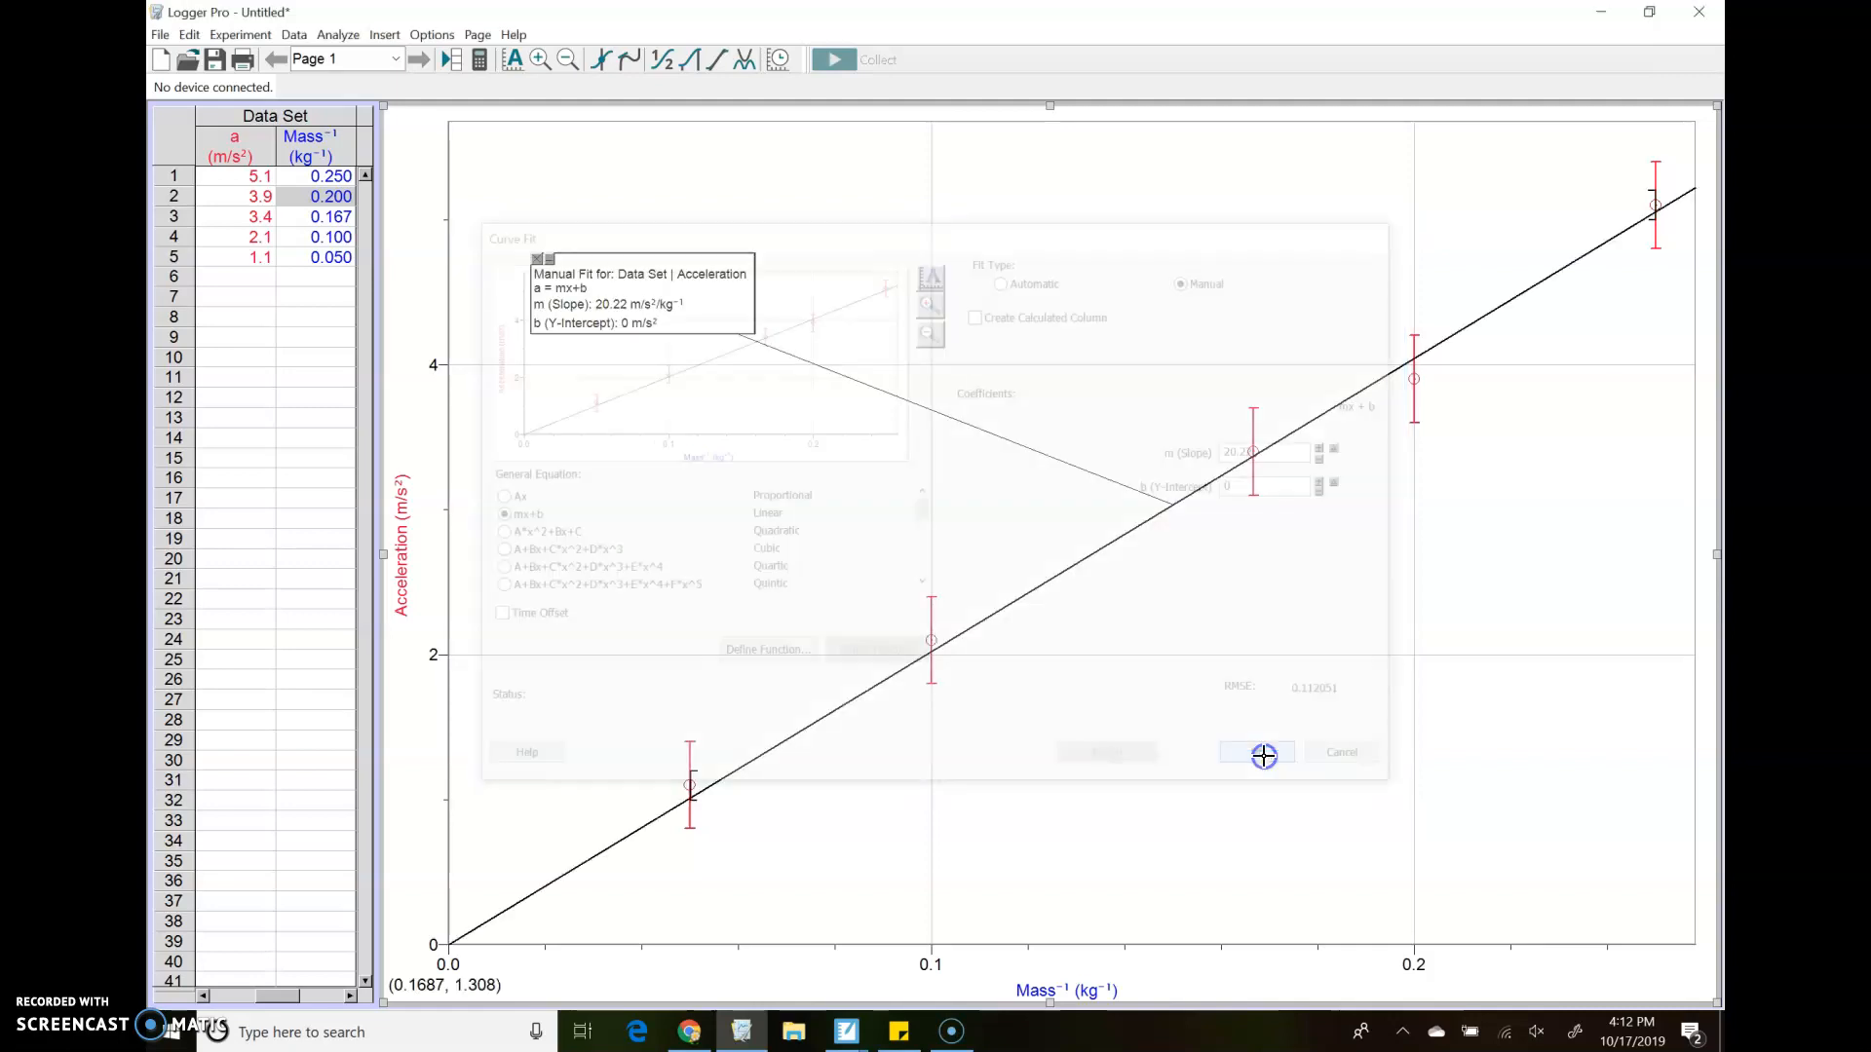
Move the manual fit's info box closer to its line and set its text to 14-point, keeping the colour black
{"action": "left_click_drag", "start_coordinate": [691, 263], "coordinate": [952, 259]}
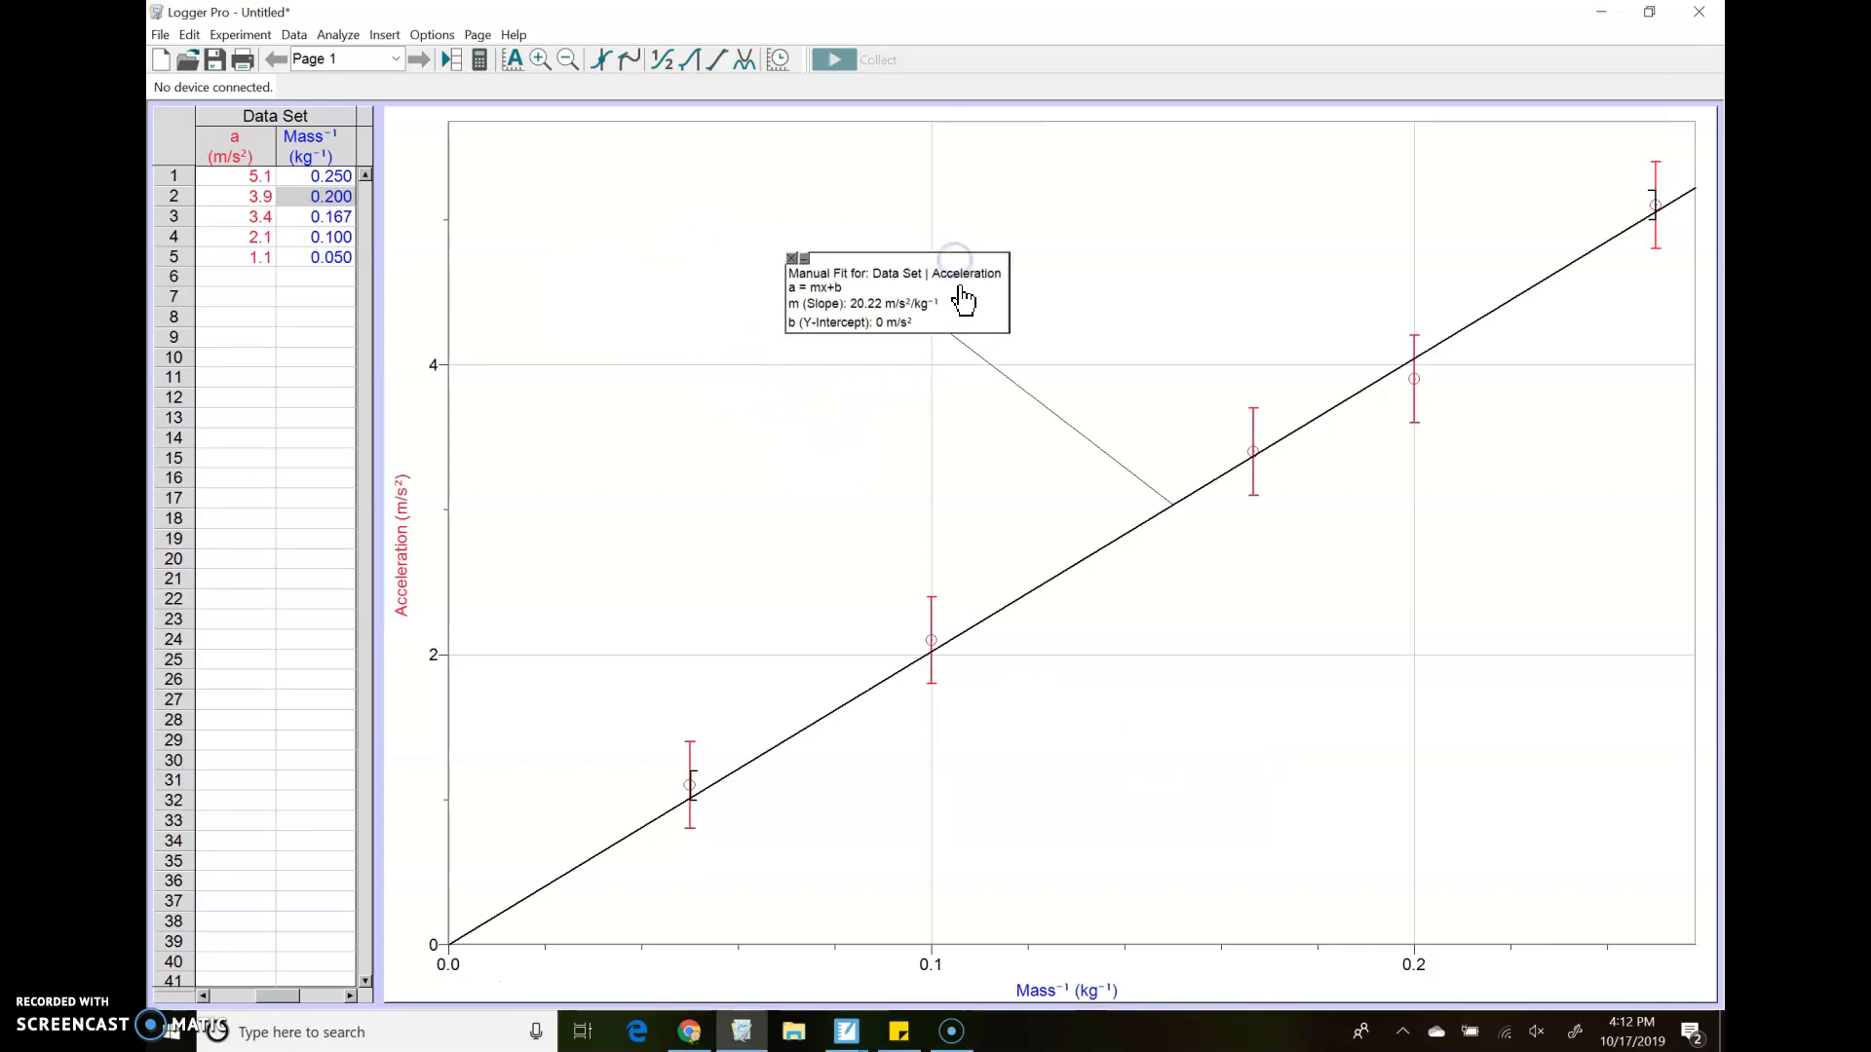
{"action": "left_click", "coordinate": [973, 299]}
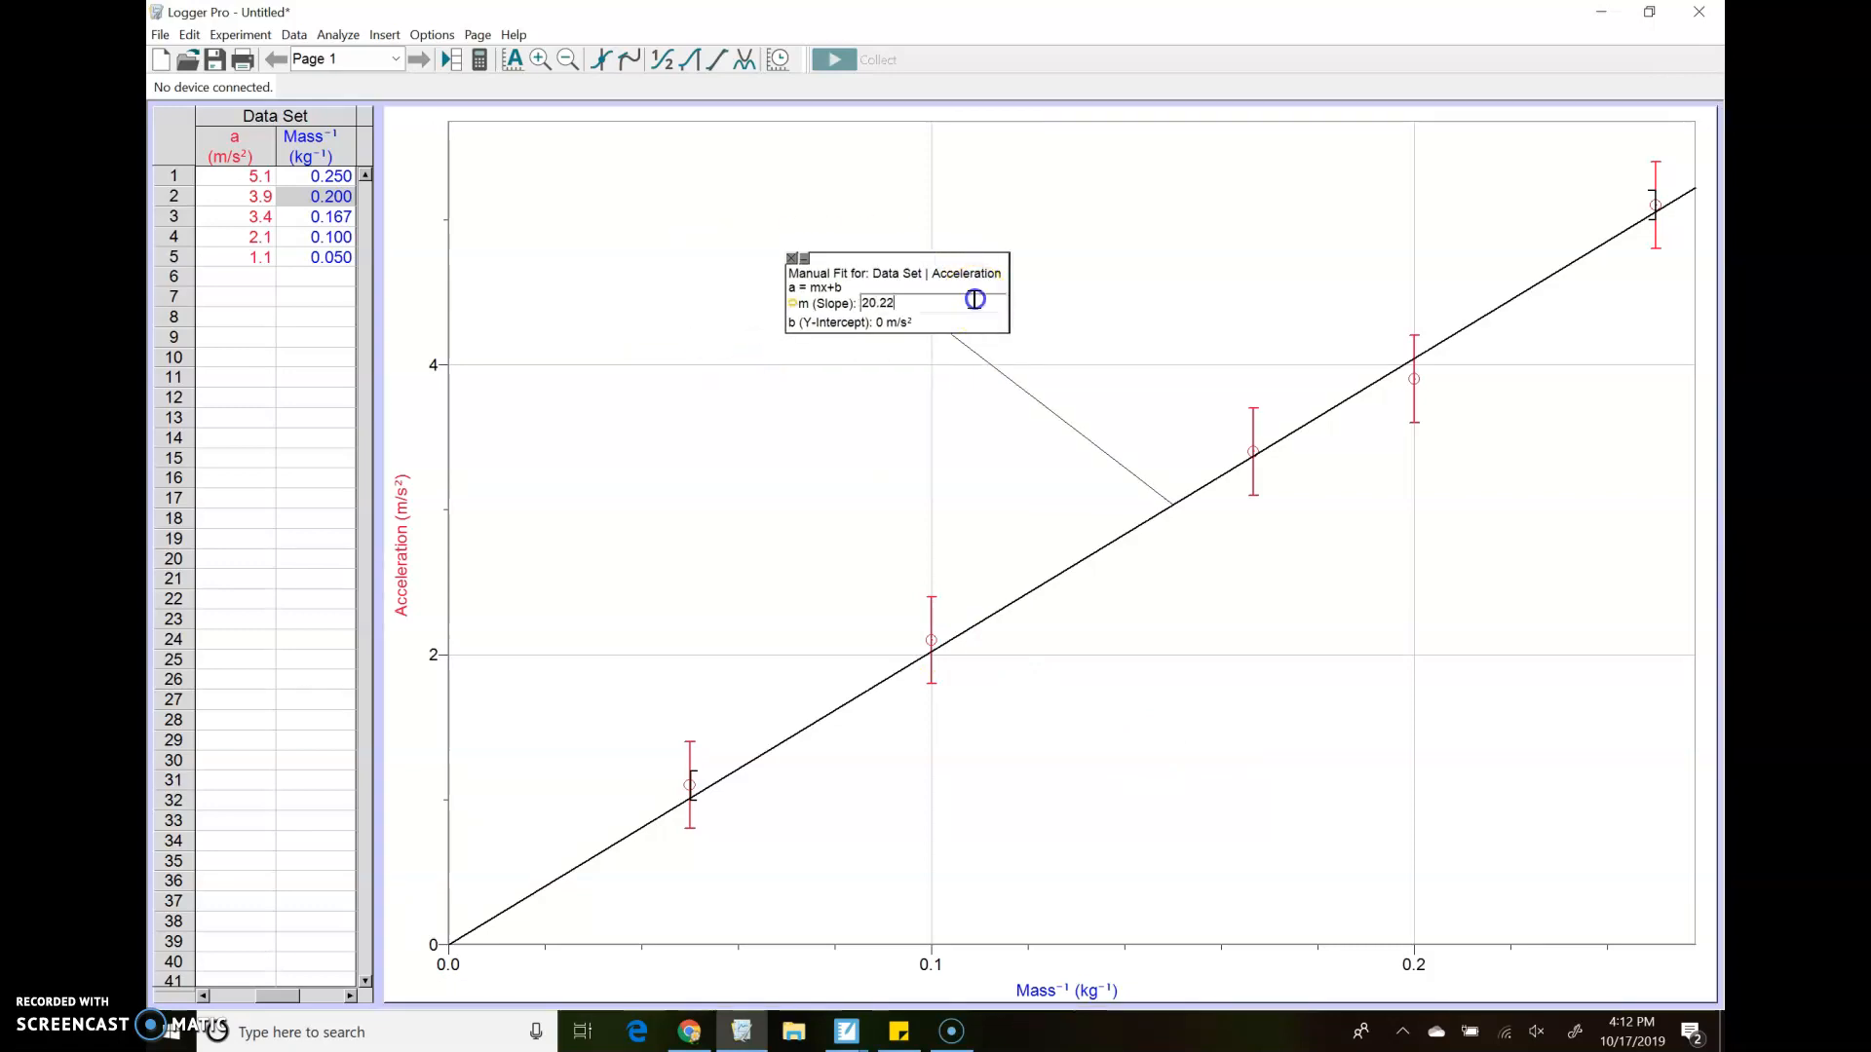
{"action": "double_click", "coordinate": [973, 265]}
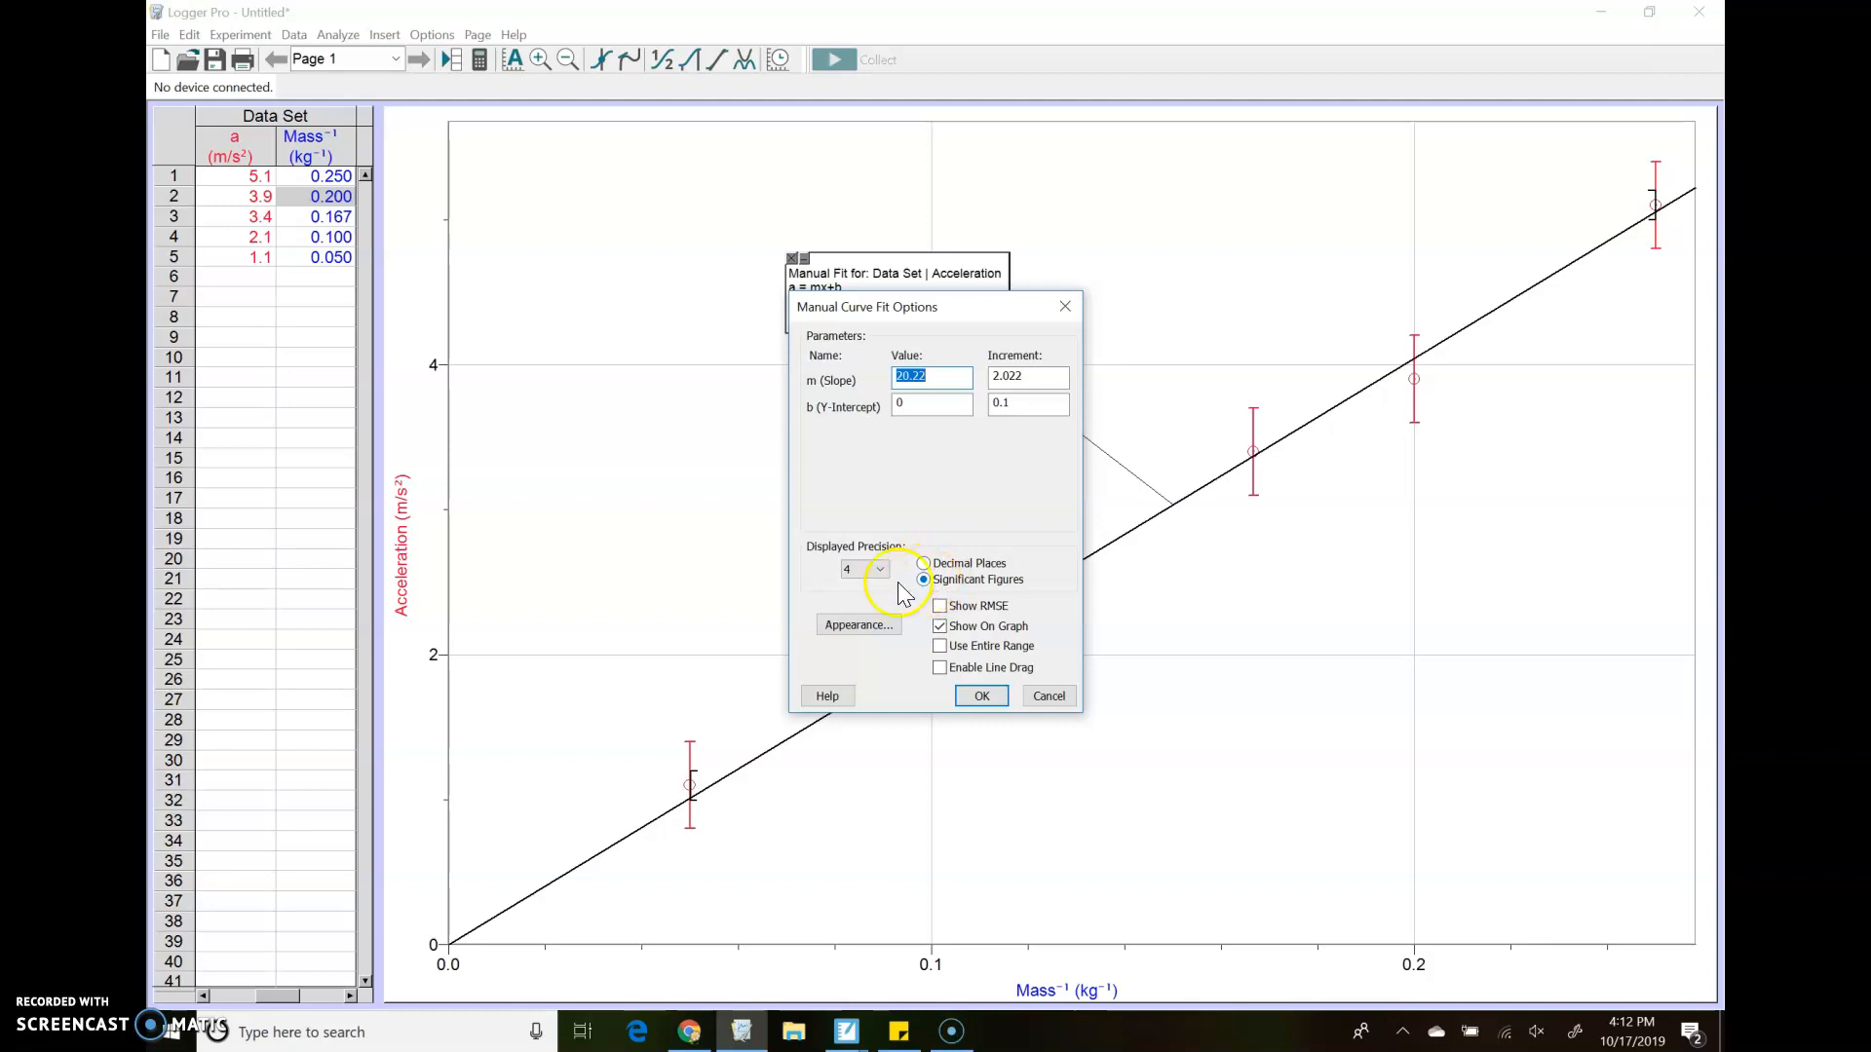
{"action": "left_click", "coordinate": [862, 624]}
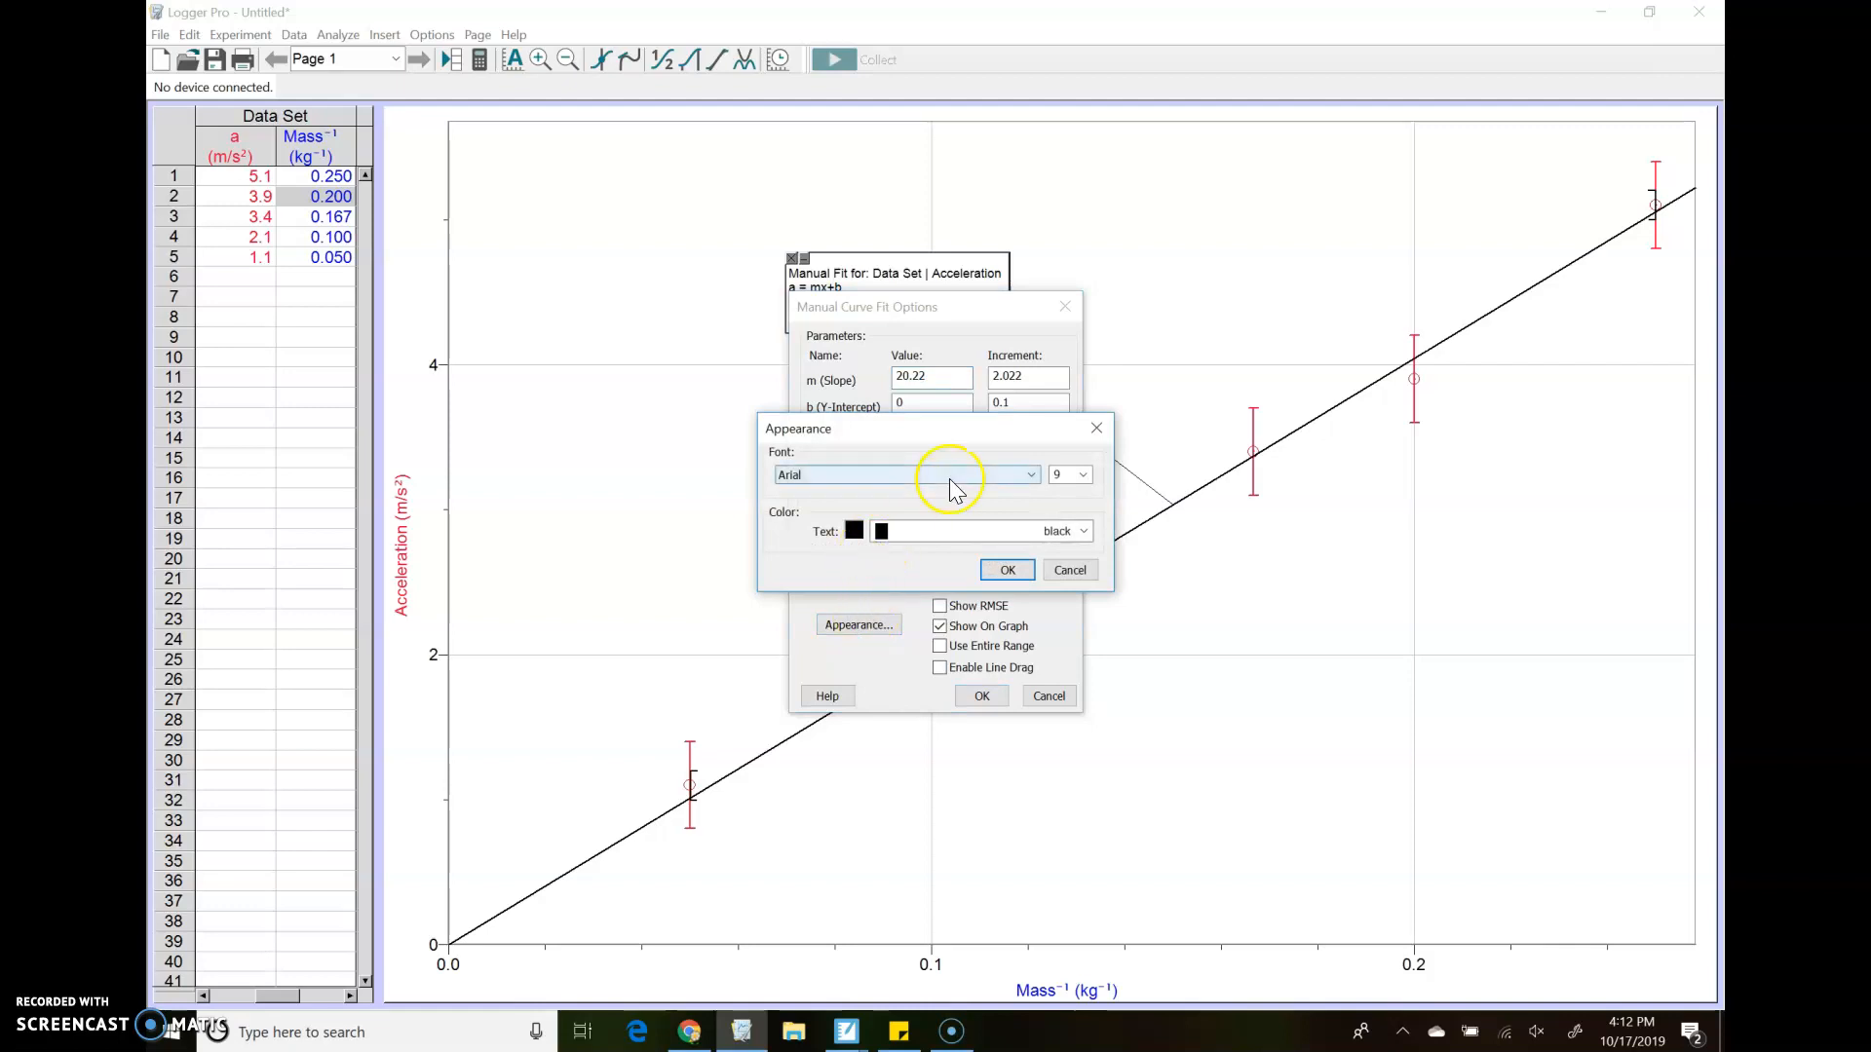
{"action": "left_click", "coordinate": [1077, 477]}
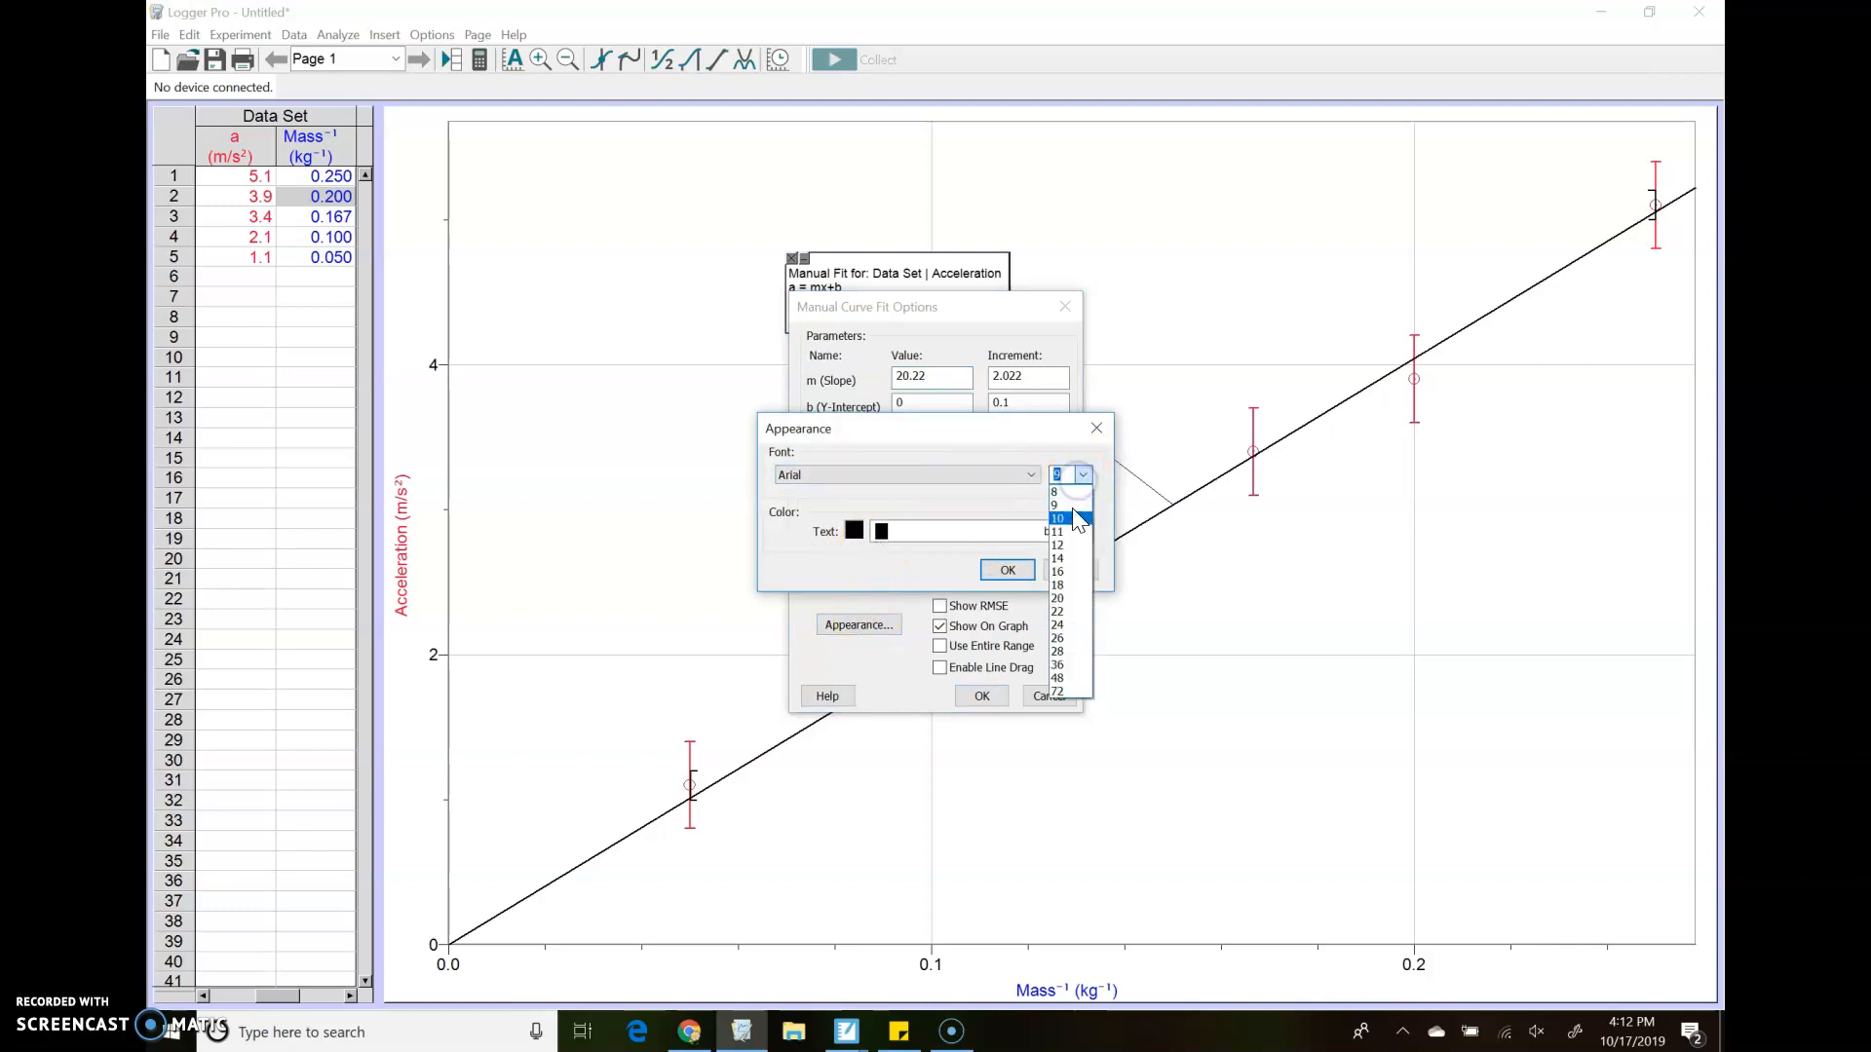
{"action": "left_click", "coordinate": [1069, 561]}
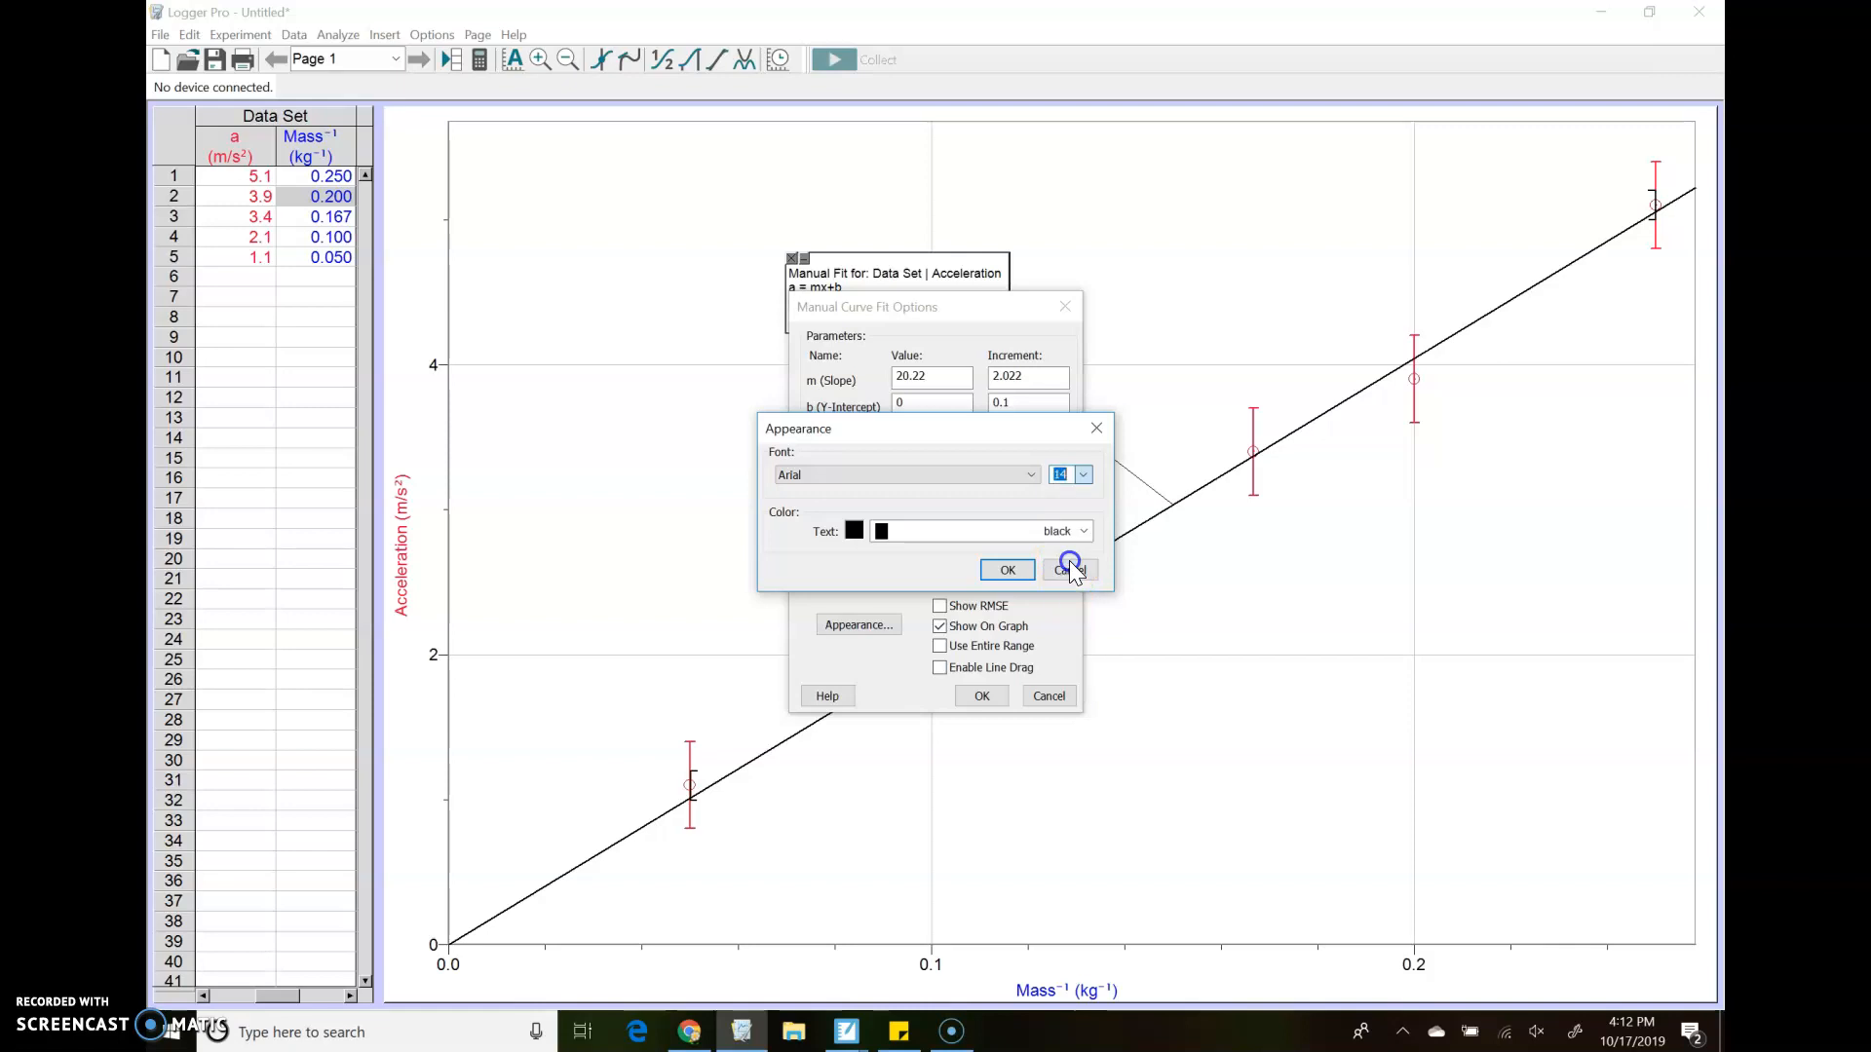
{"action": "left_click", "coordinate": [904, 533]}
{"action": "left_click", "coordinate": [925, 503]}
{"action": "left_click", "coordinate": [1001, 573]}
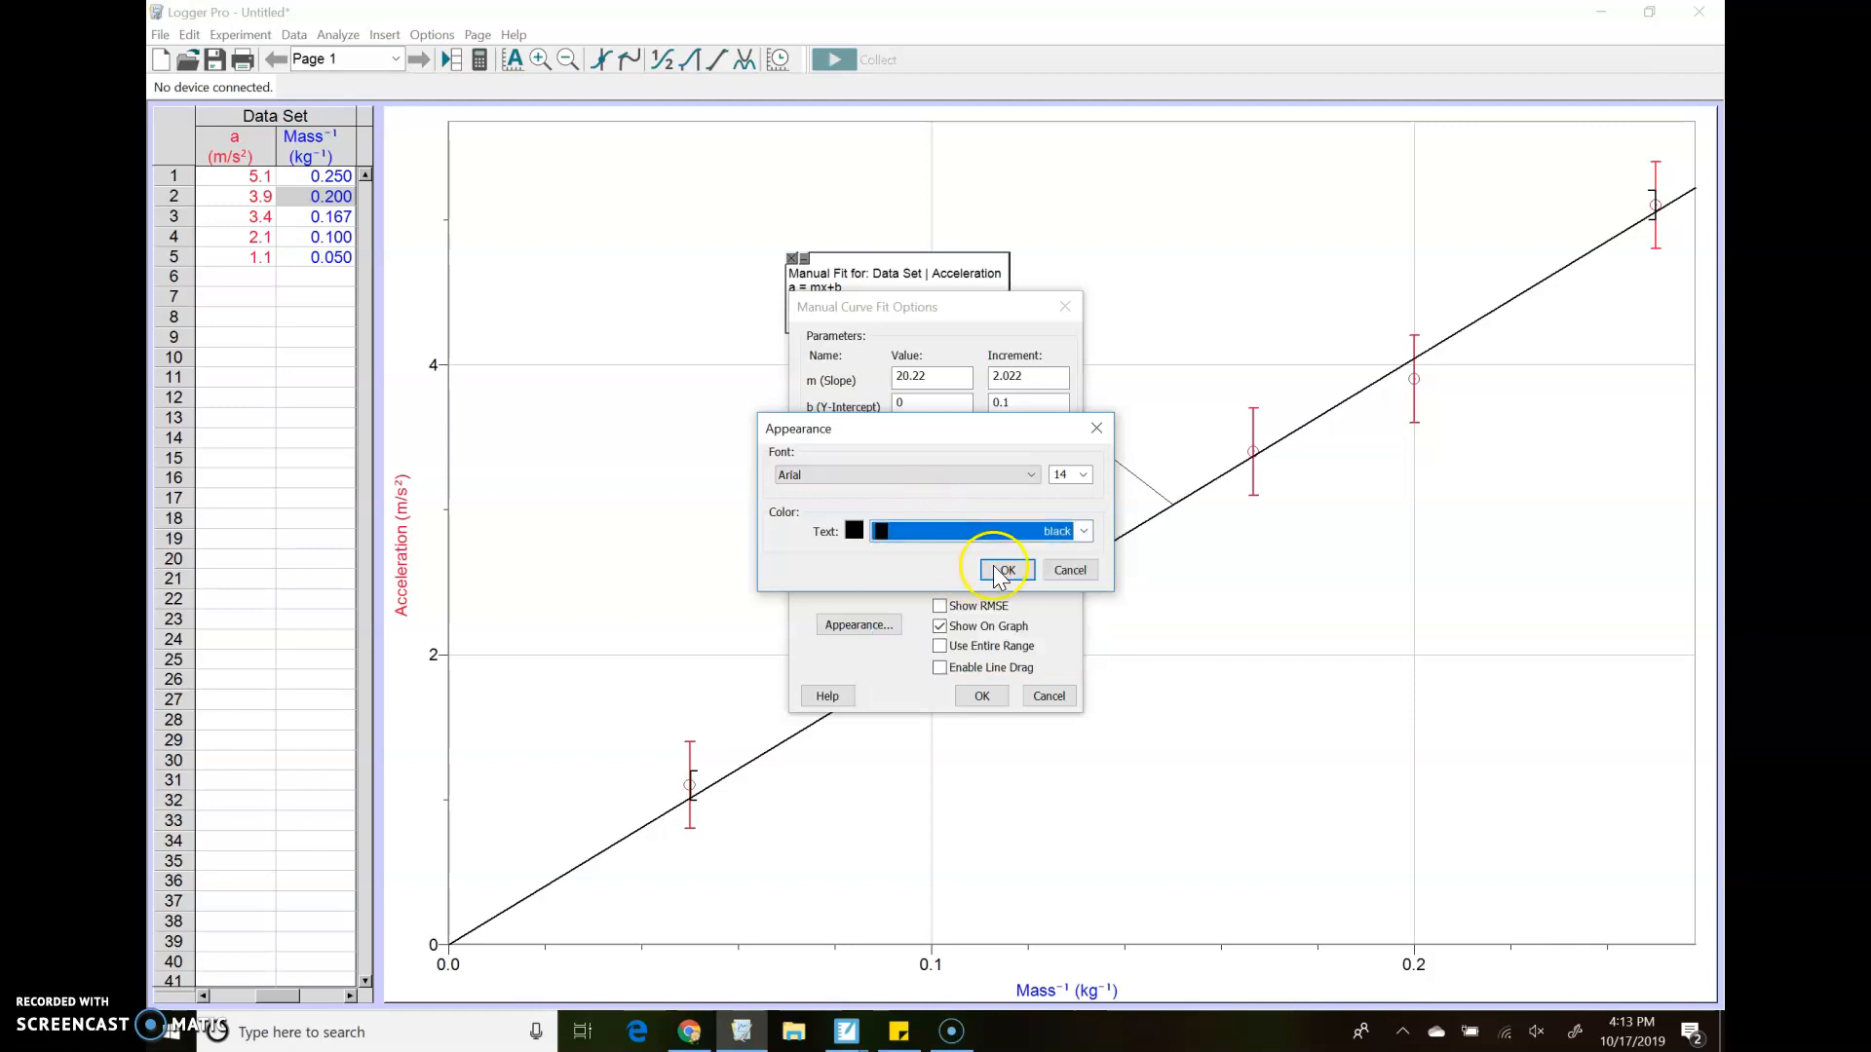
{"action": "left_click", "coordinate": [982, 696]}
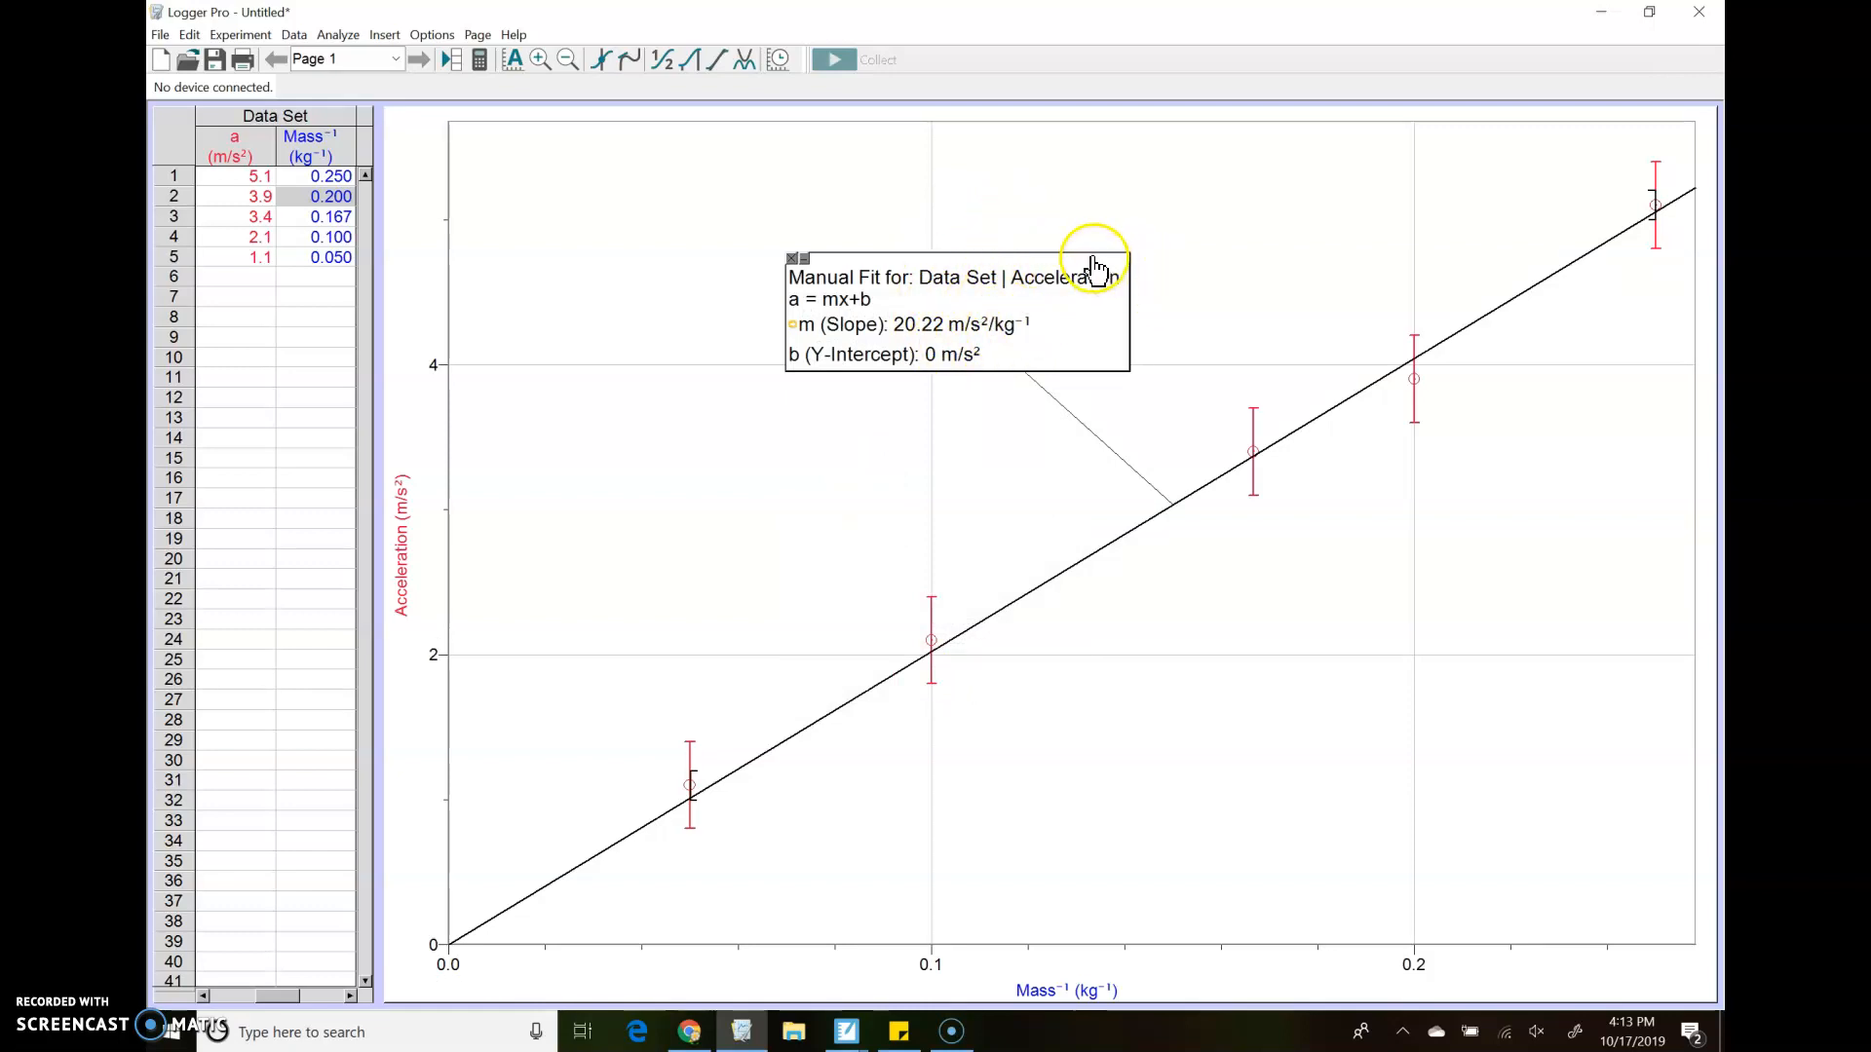
Add a second linear mx+b fit to the graph with its slope manually set to 22
{"action": "left_click", "coordinate": [744, 59]}
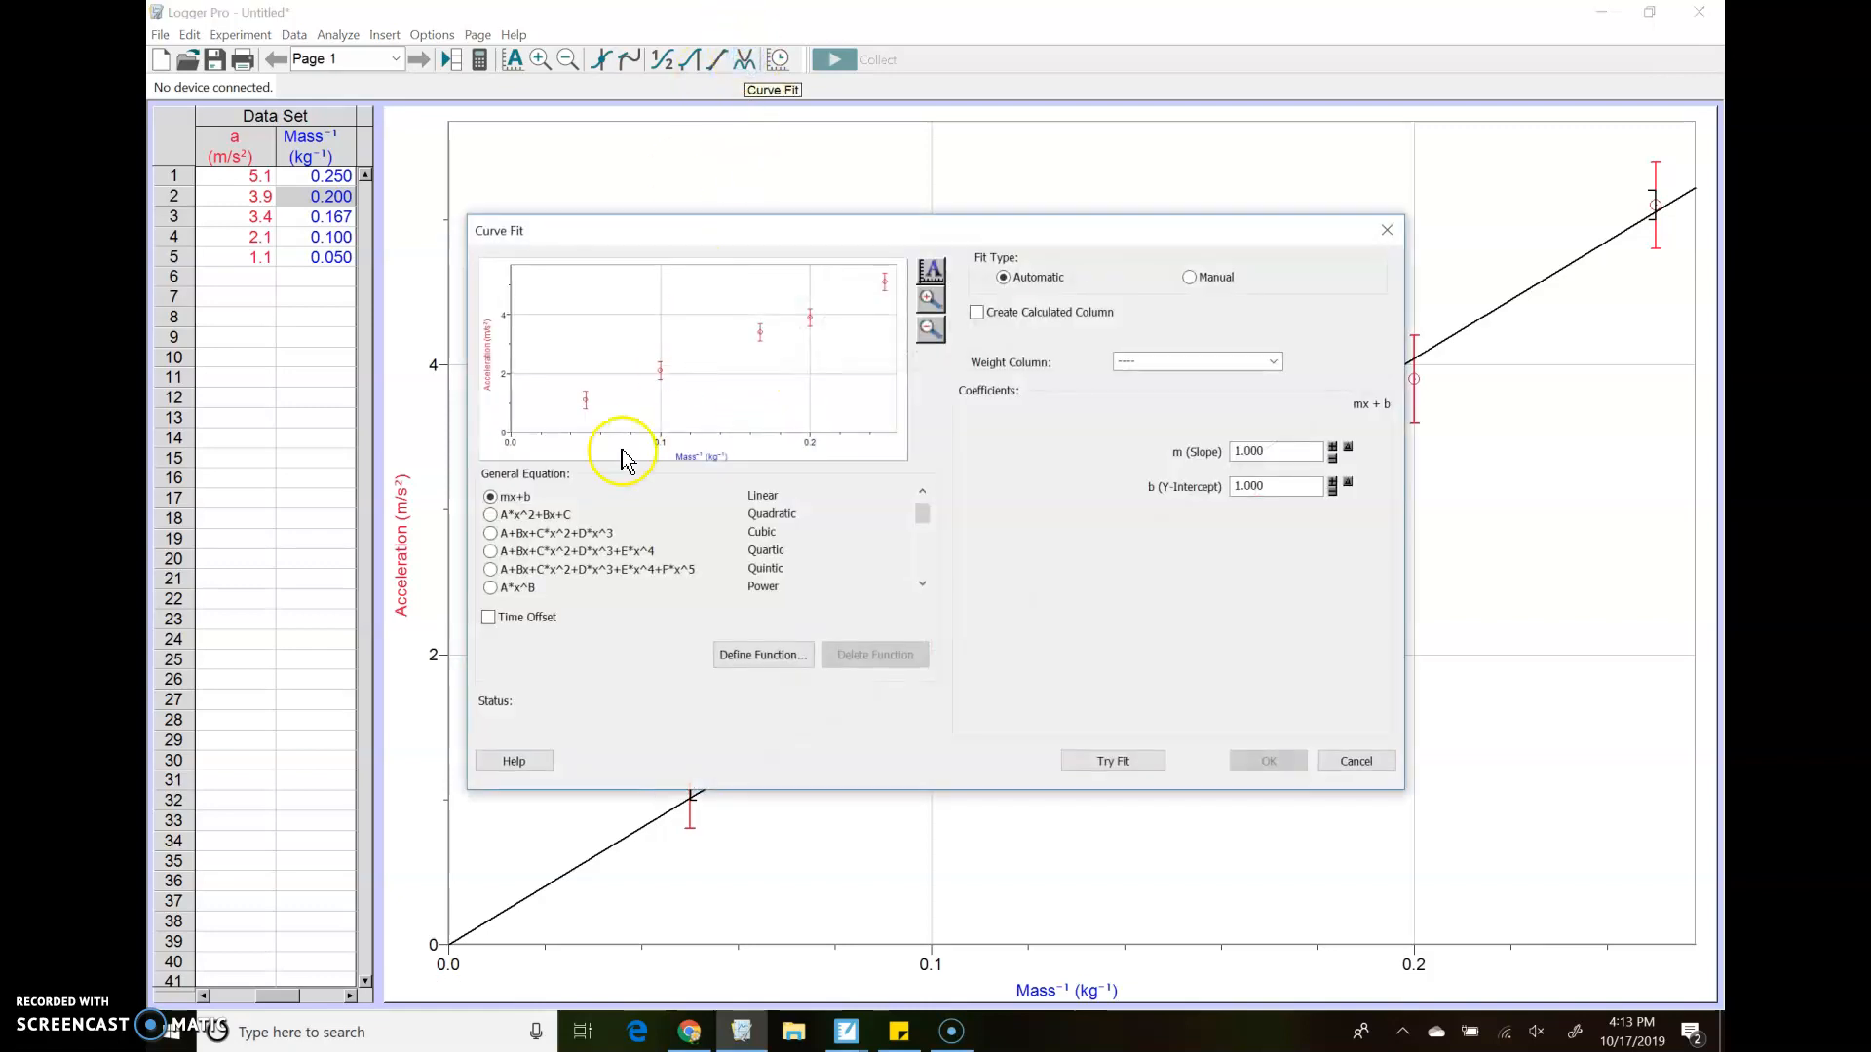
{"action": "left_click", "coordinate": [1097, 763]}
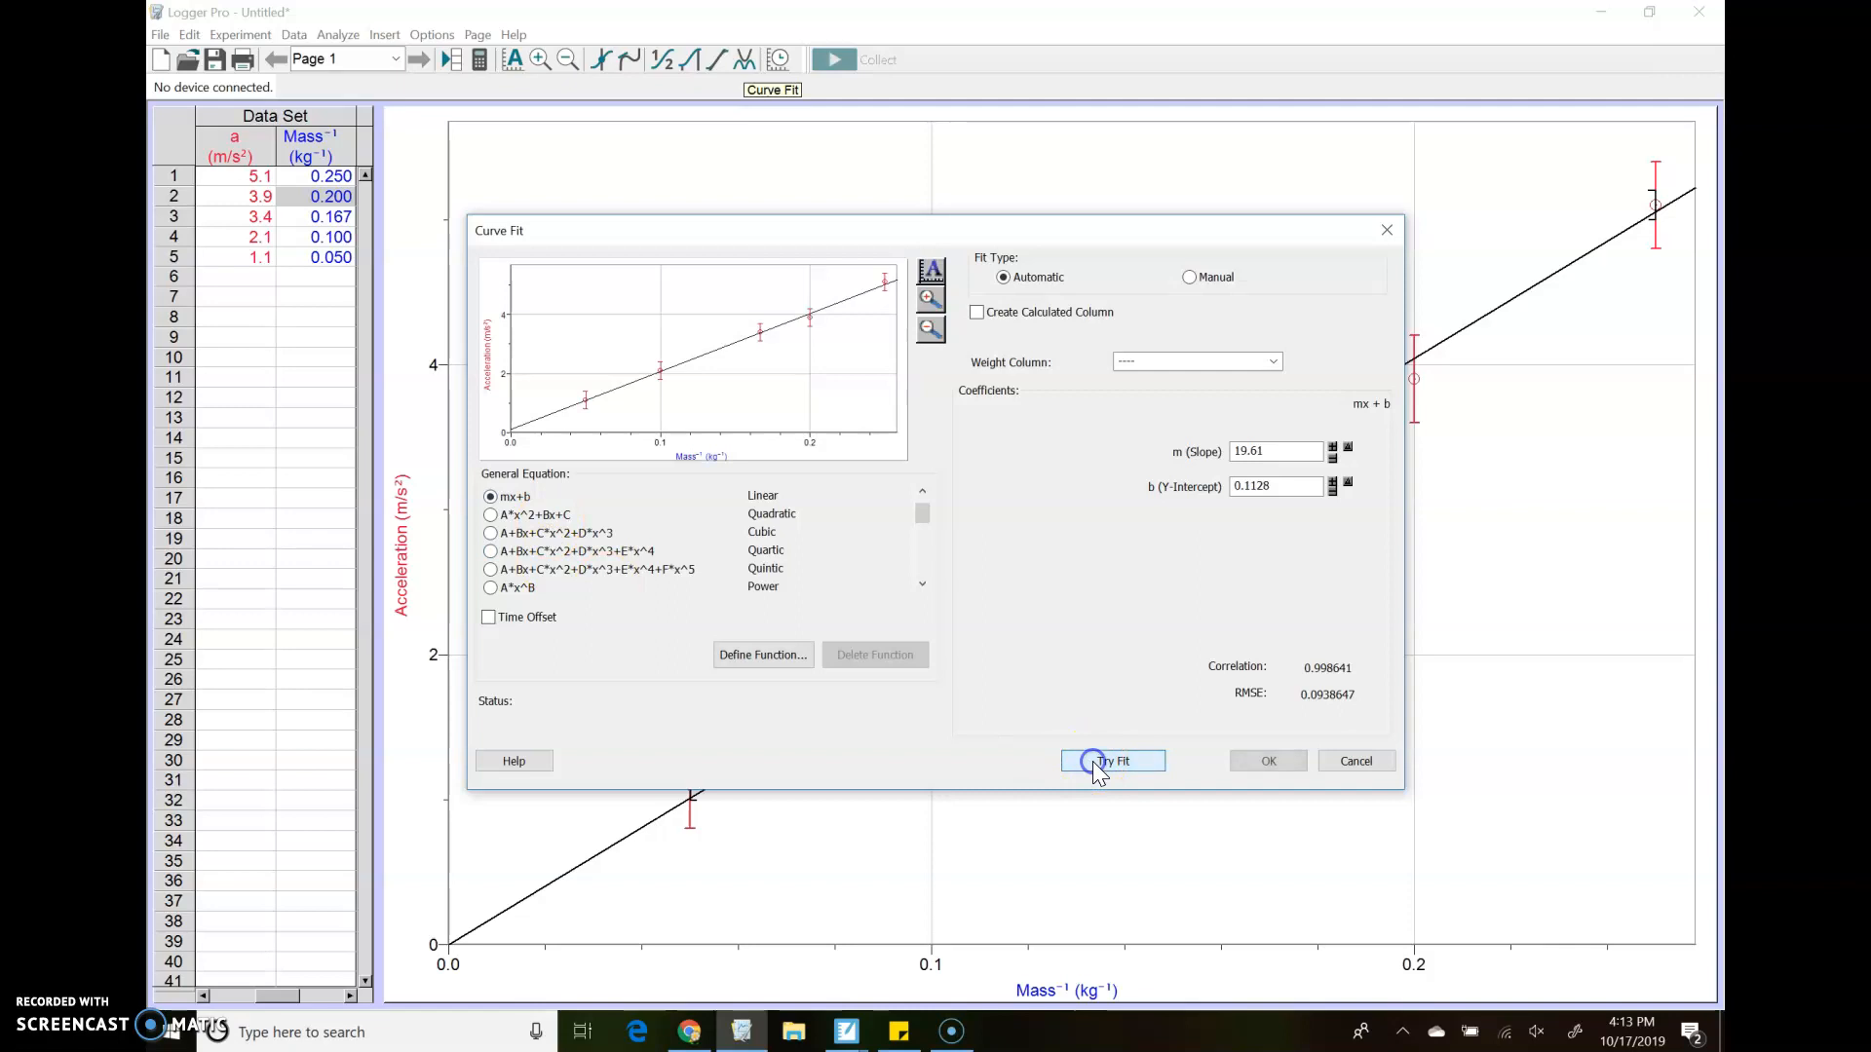
{"action": "left_click", "coordinate": [1276, 454]}
{"action": "mouse_move", "coordinate": [882, 273]}
{"action": "left_mouse_down"}
{"action": "mouse_move", "coordinate": [786, 293]}
{"action": "mouse_move", "coordinate": [591, 405]}
{"action": "left_mouse_up"}
{"action": "left_click", "coordinate": [1281, 451]}
{"action": "left_click_drag", "start_coordinate": [1281, 450], "coordinate": [1232, 450]}
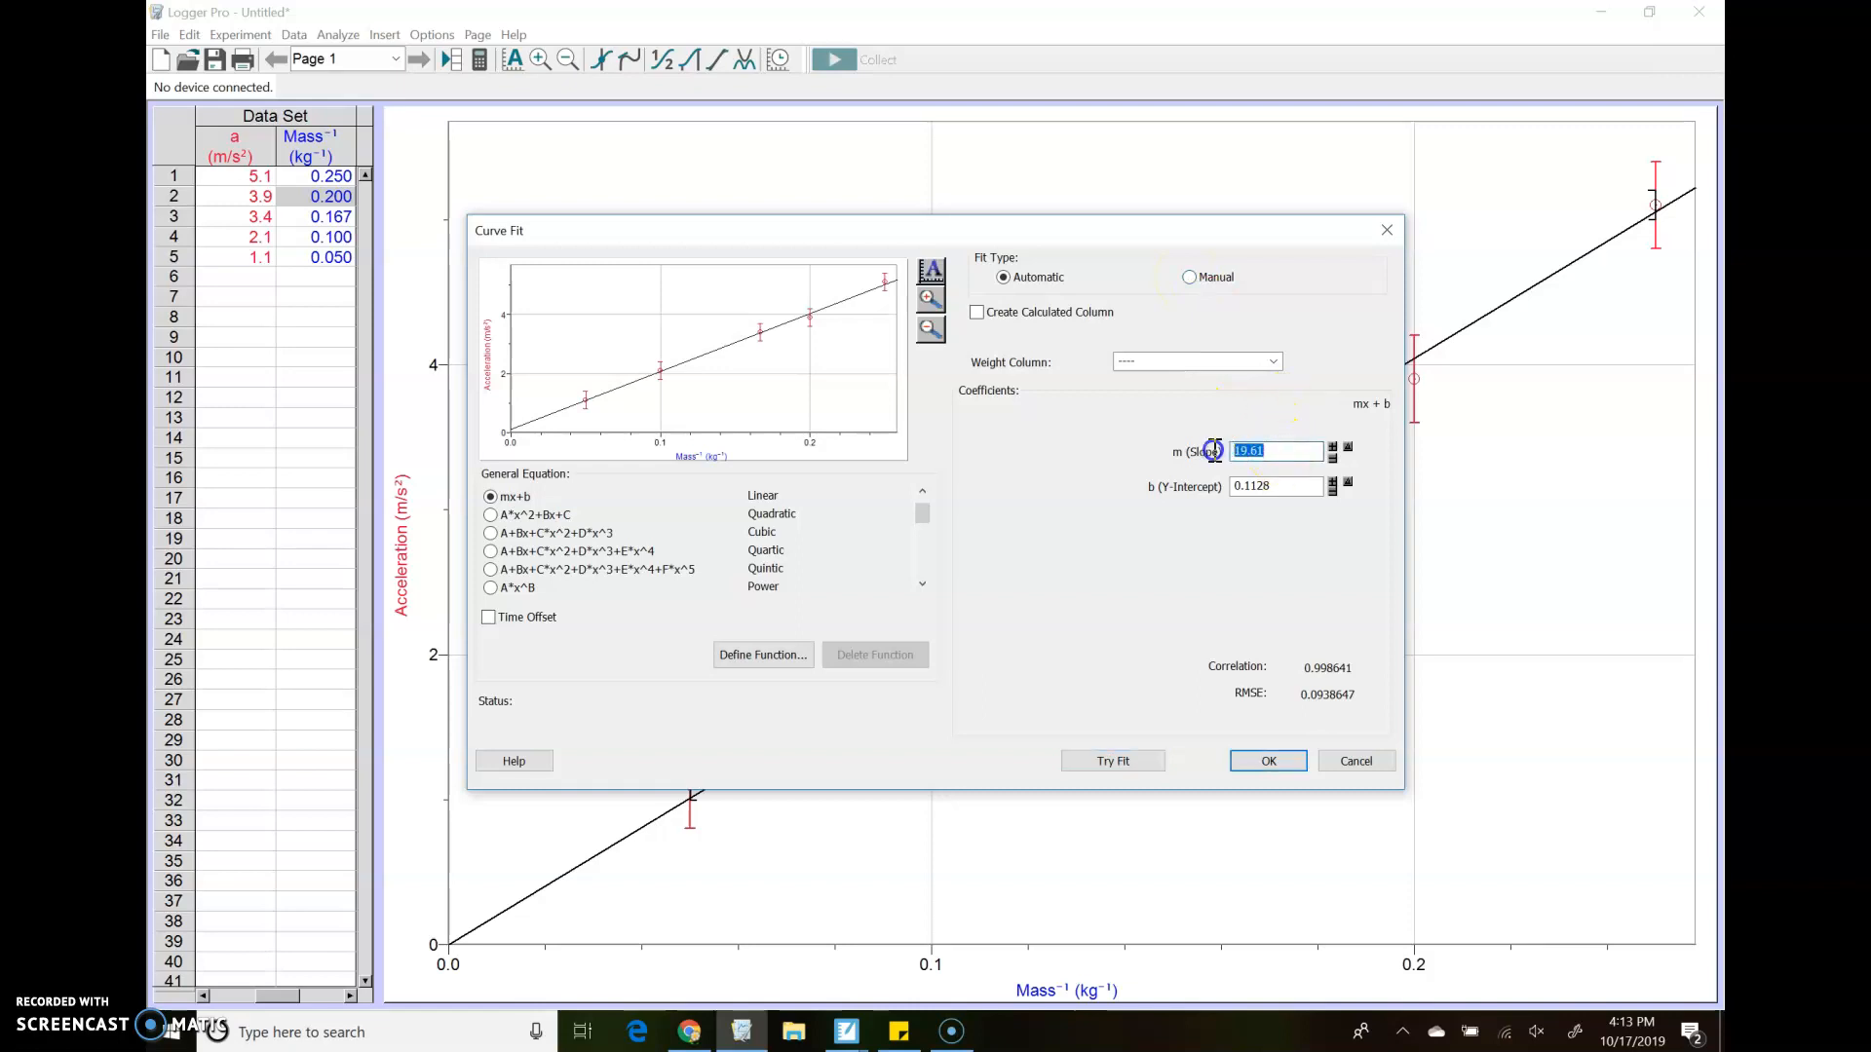
{"action": "type", "text": "20"}
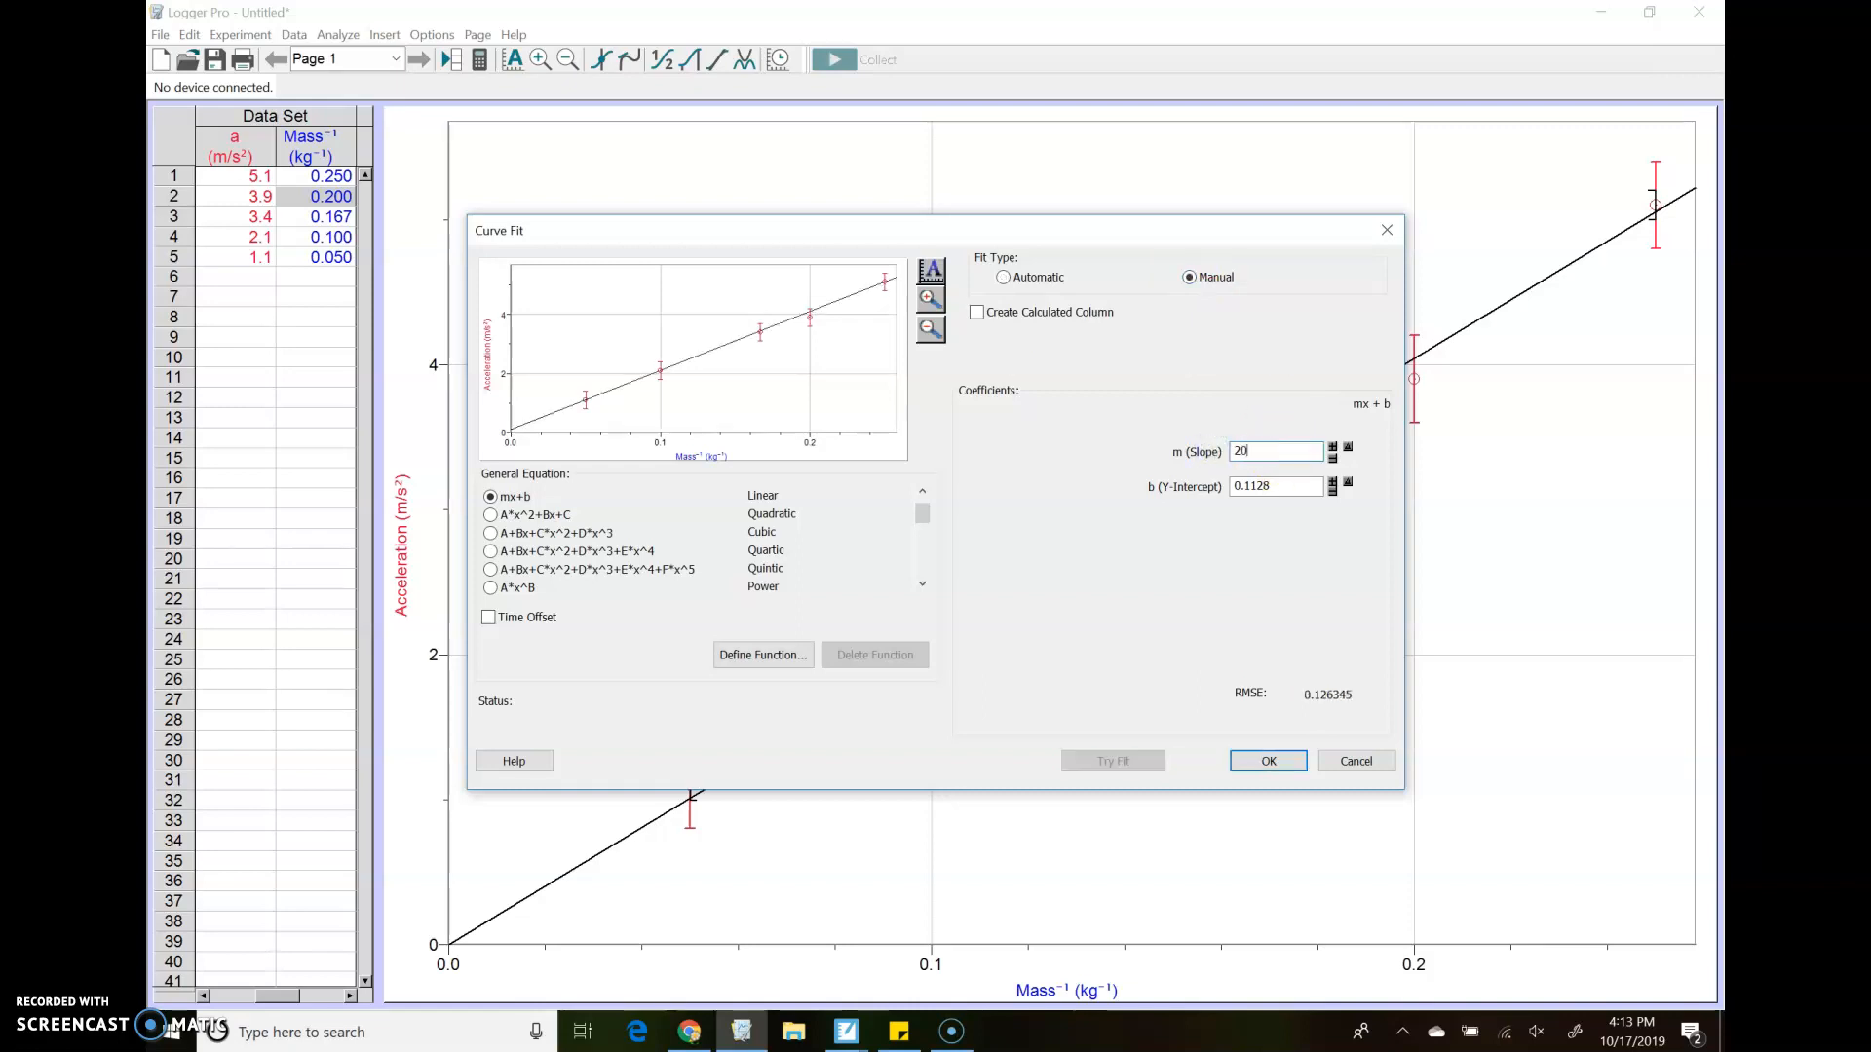
{"action": "key", "text": "BackSpace"}
{"action": "type", "text": "2"}
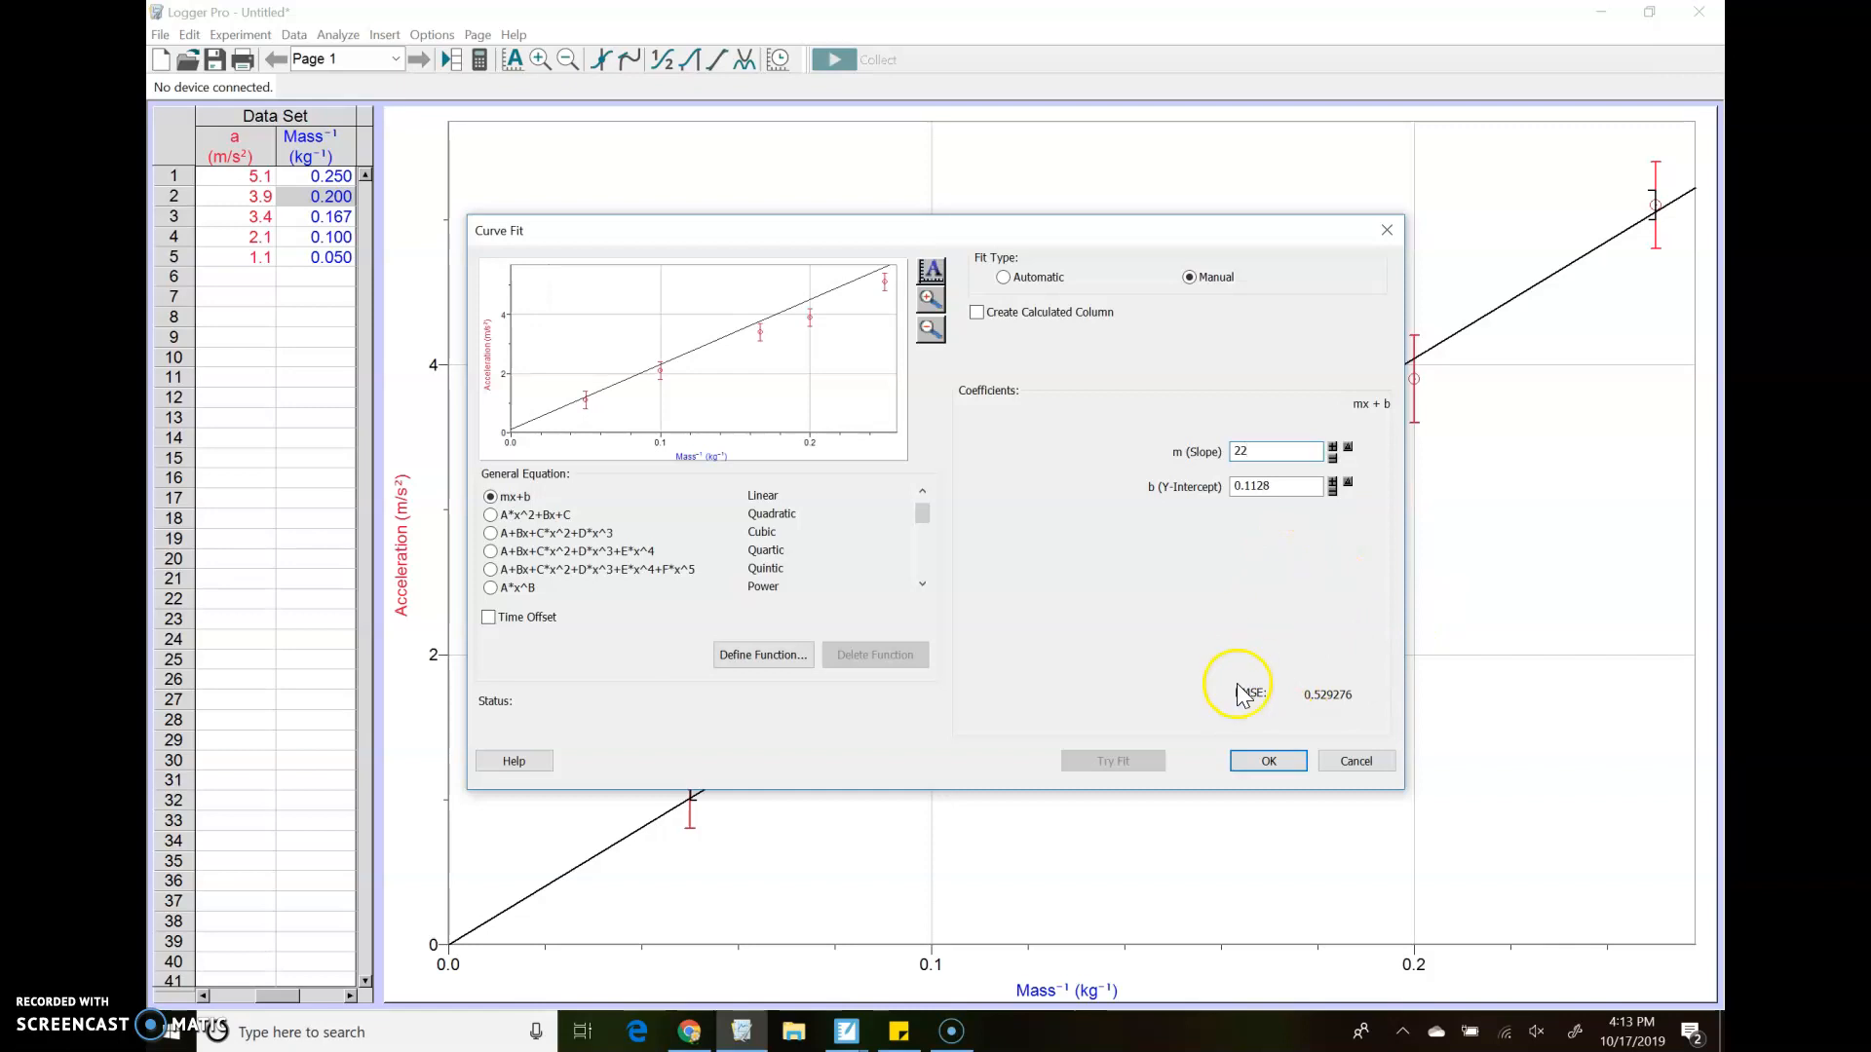
{"action": "left_click", "coordinate": [1268, 762]}
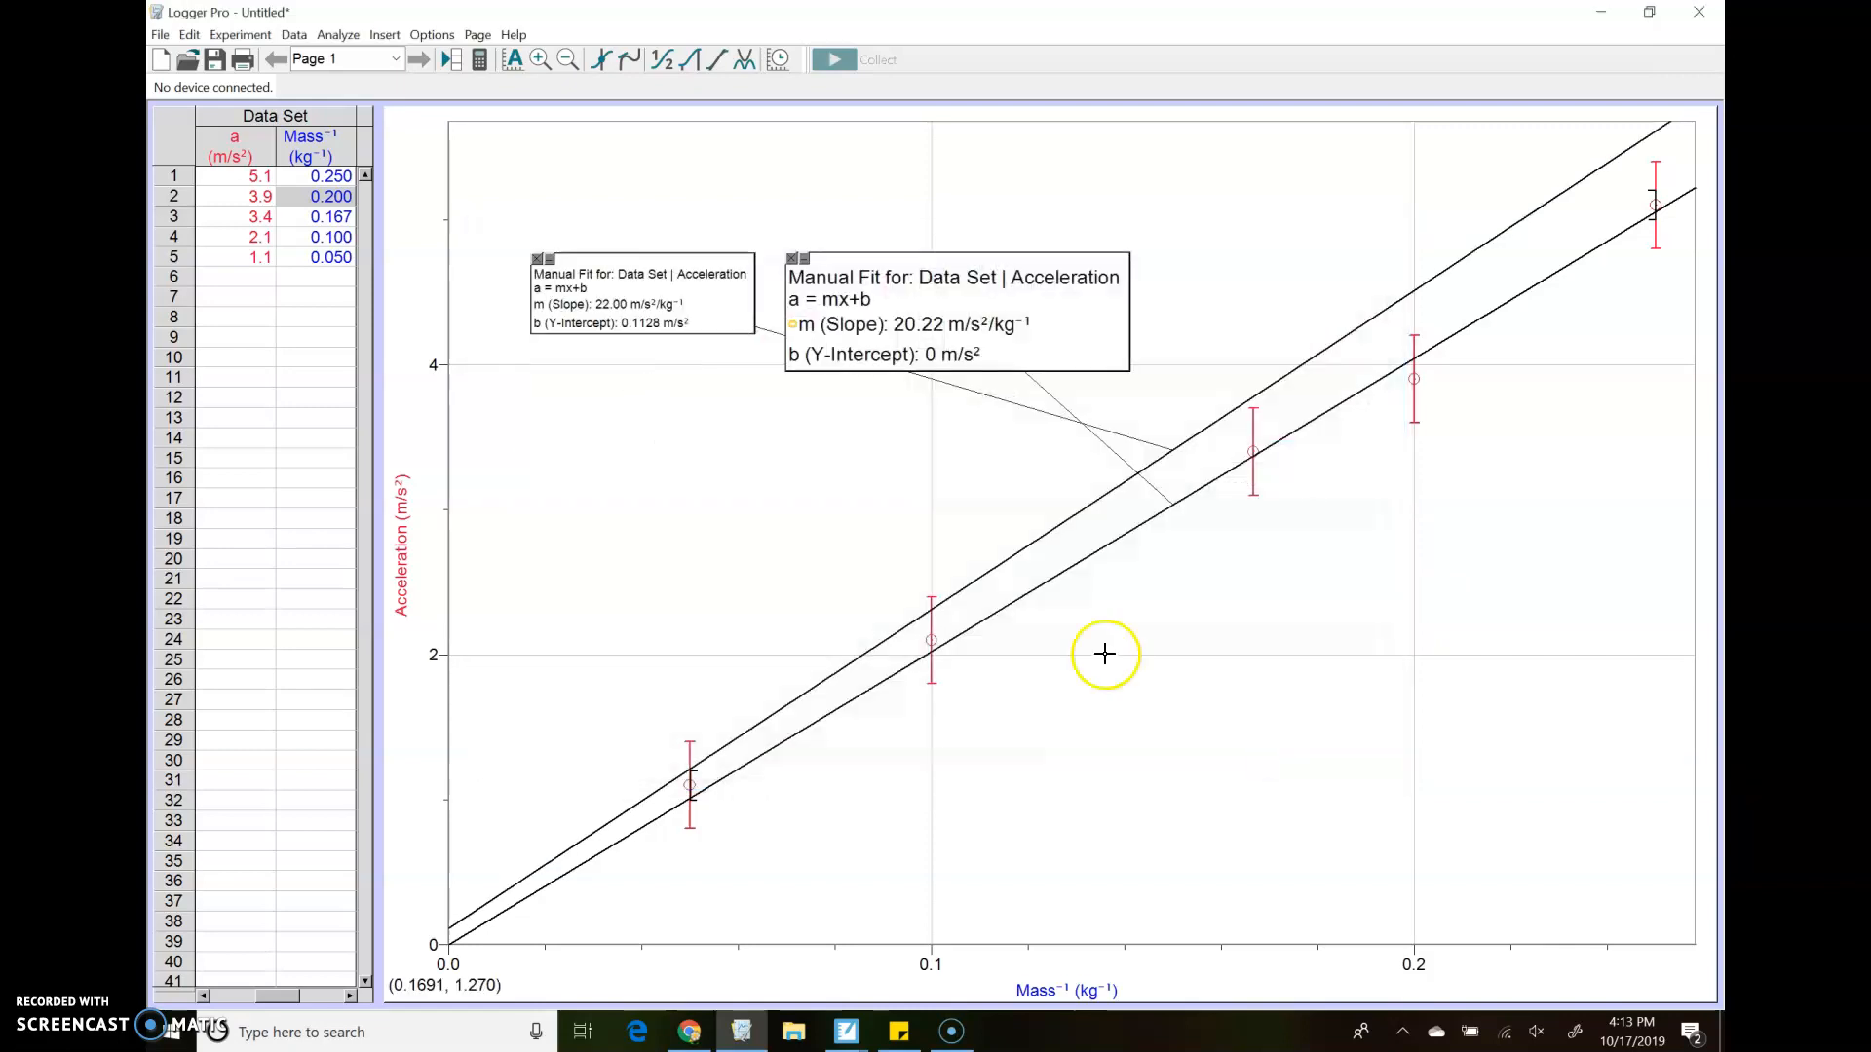
Move the 22-slope fit's info box toward the upper end of its line and set its text to 14-point blue
{"action": "mouse_move", "coordinate": [693, 263]}
{"action": "left_mouse_down"}
{"action": "mouse_move", "coordinate": [1383, 196]}
{"action": "mouse_move", "coordinate": [1338, 193]}
{"action": "left_mouse_up"}
{"action": "double_click", "coordinate": [1337, 191]}
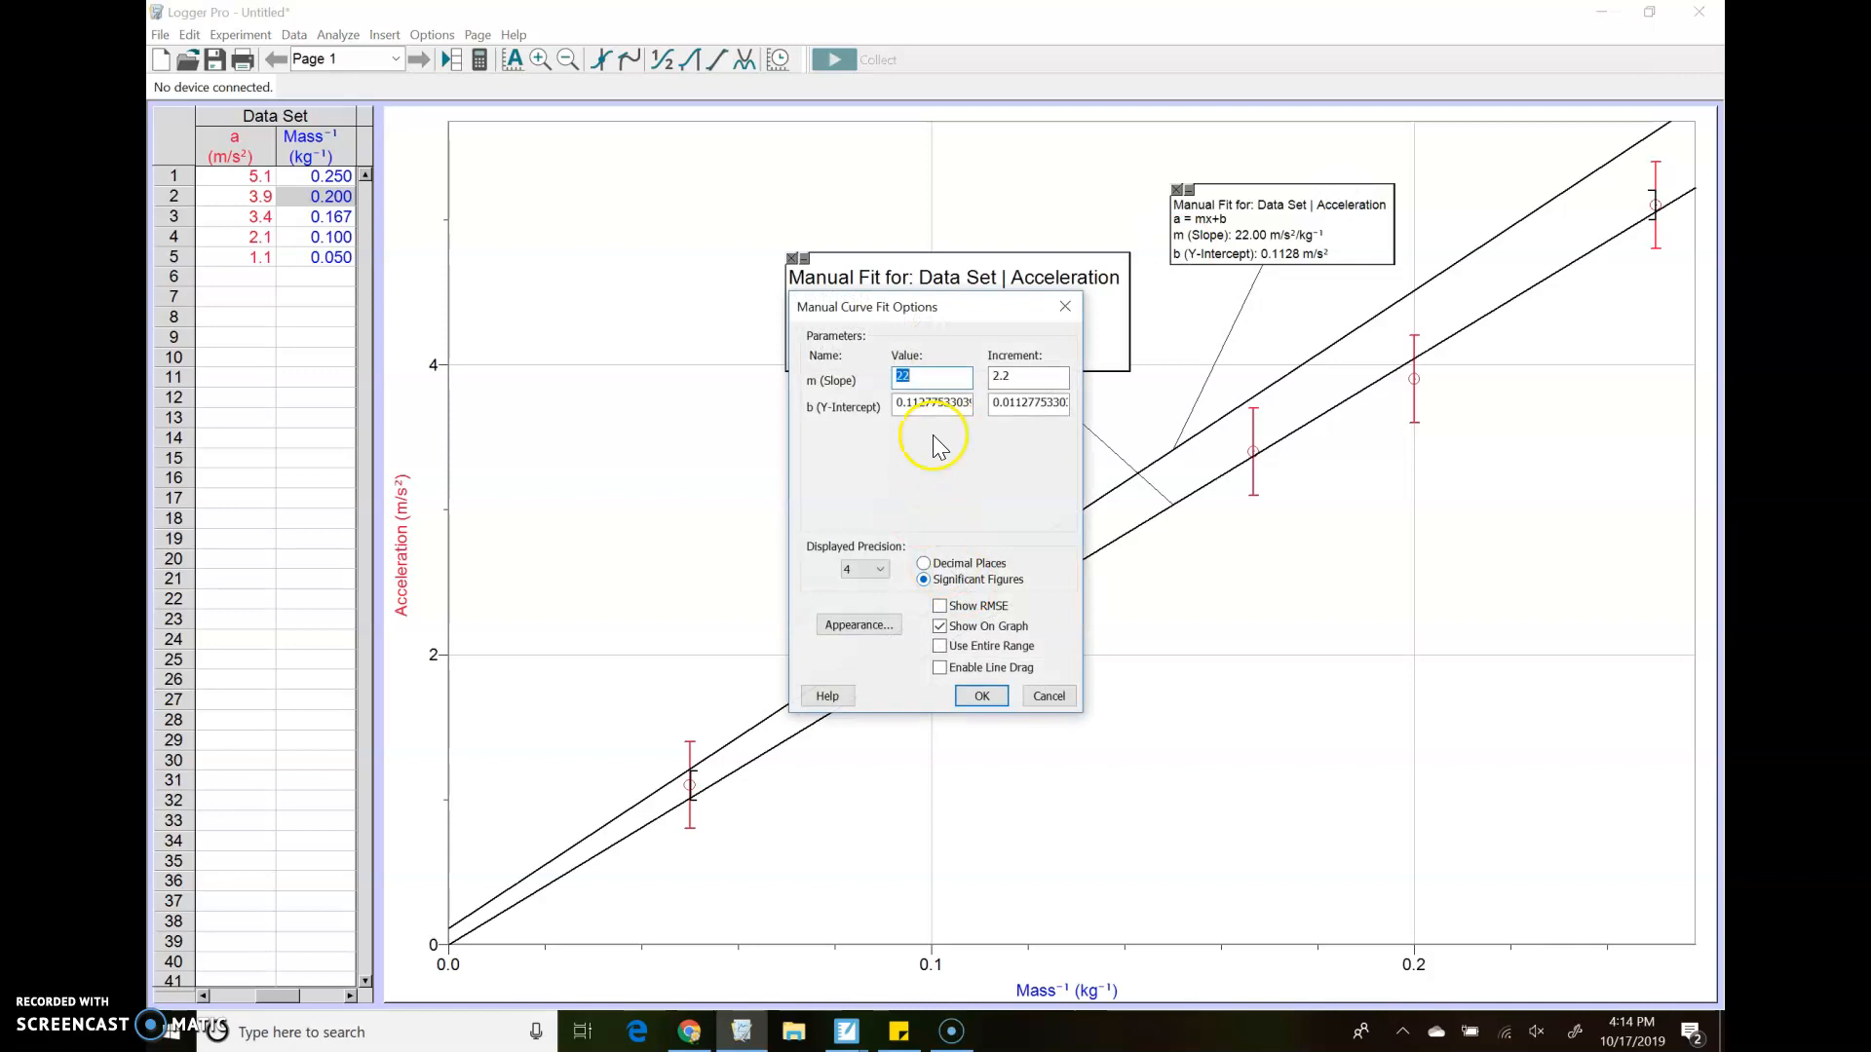
{"action": "left_click", "coordinate": [858, 624]}
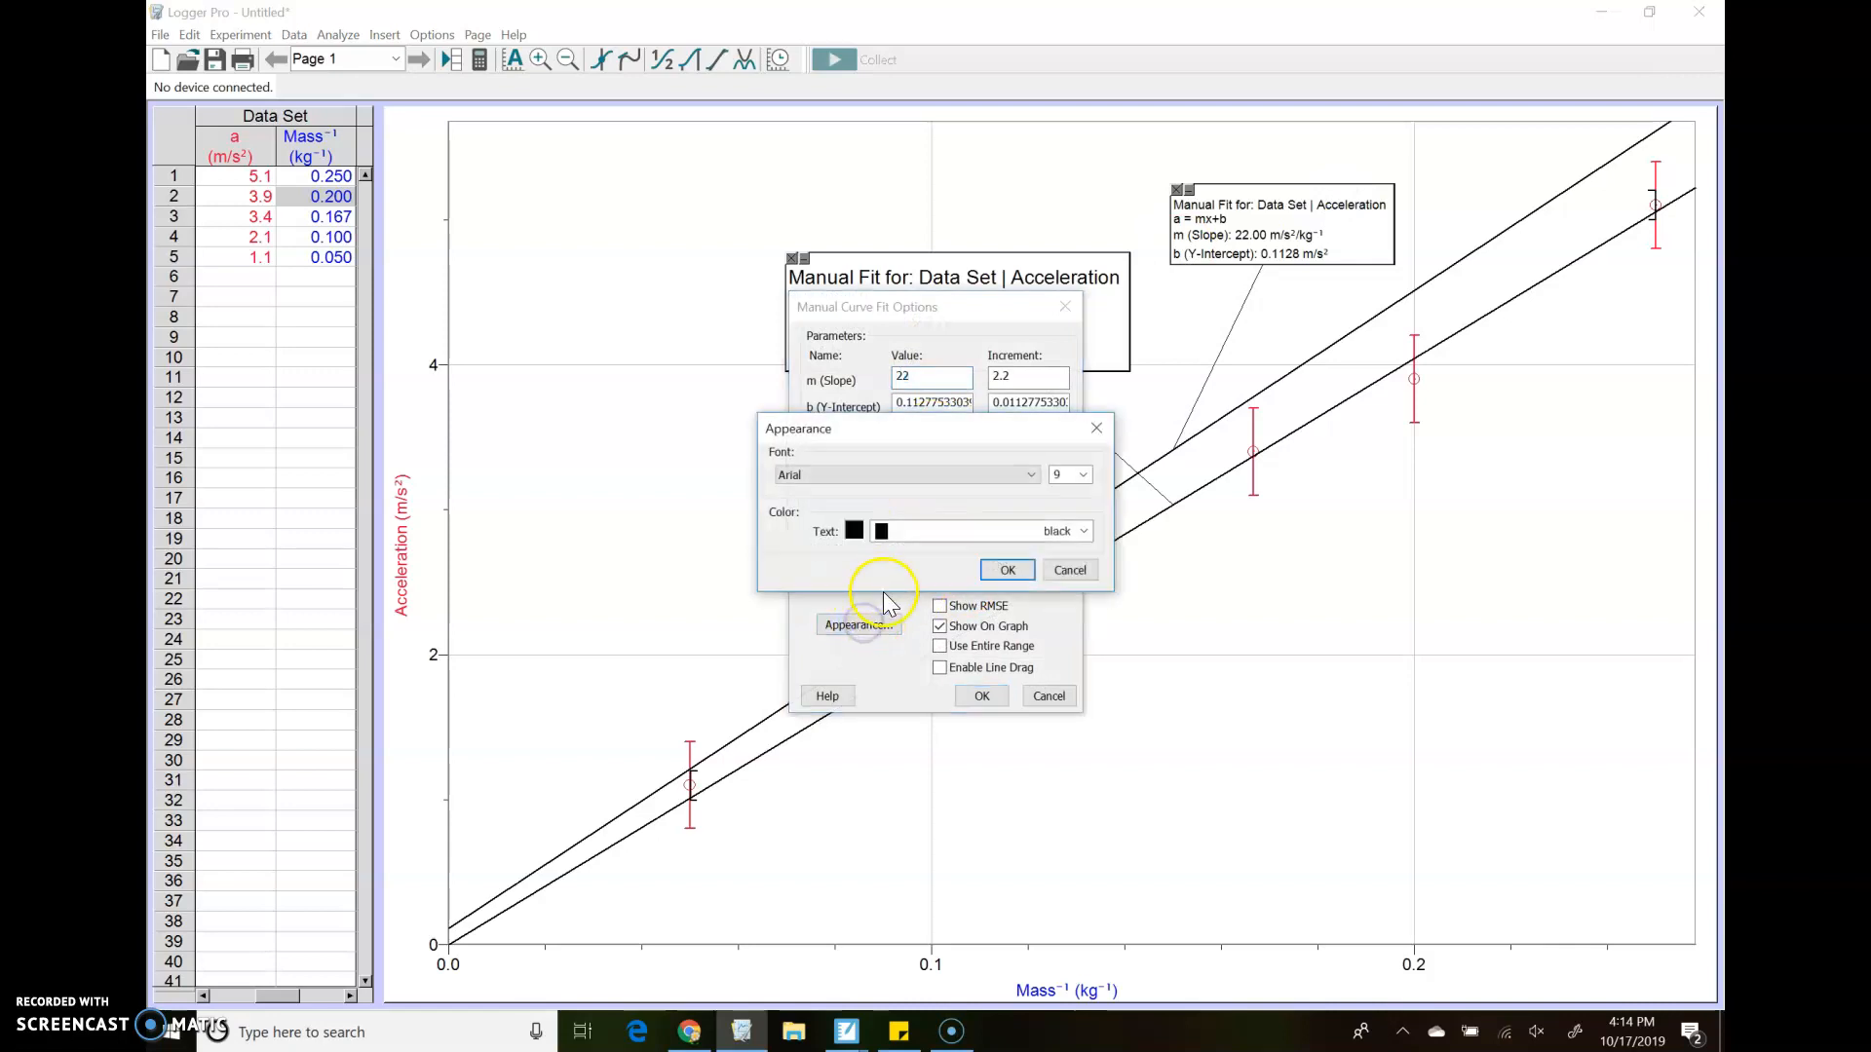
{"action": "left_click", "coordinate": [1080, 475]}
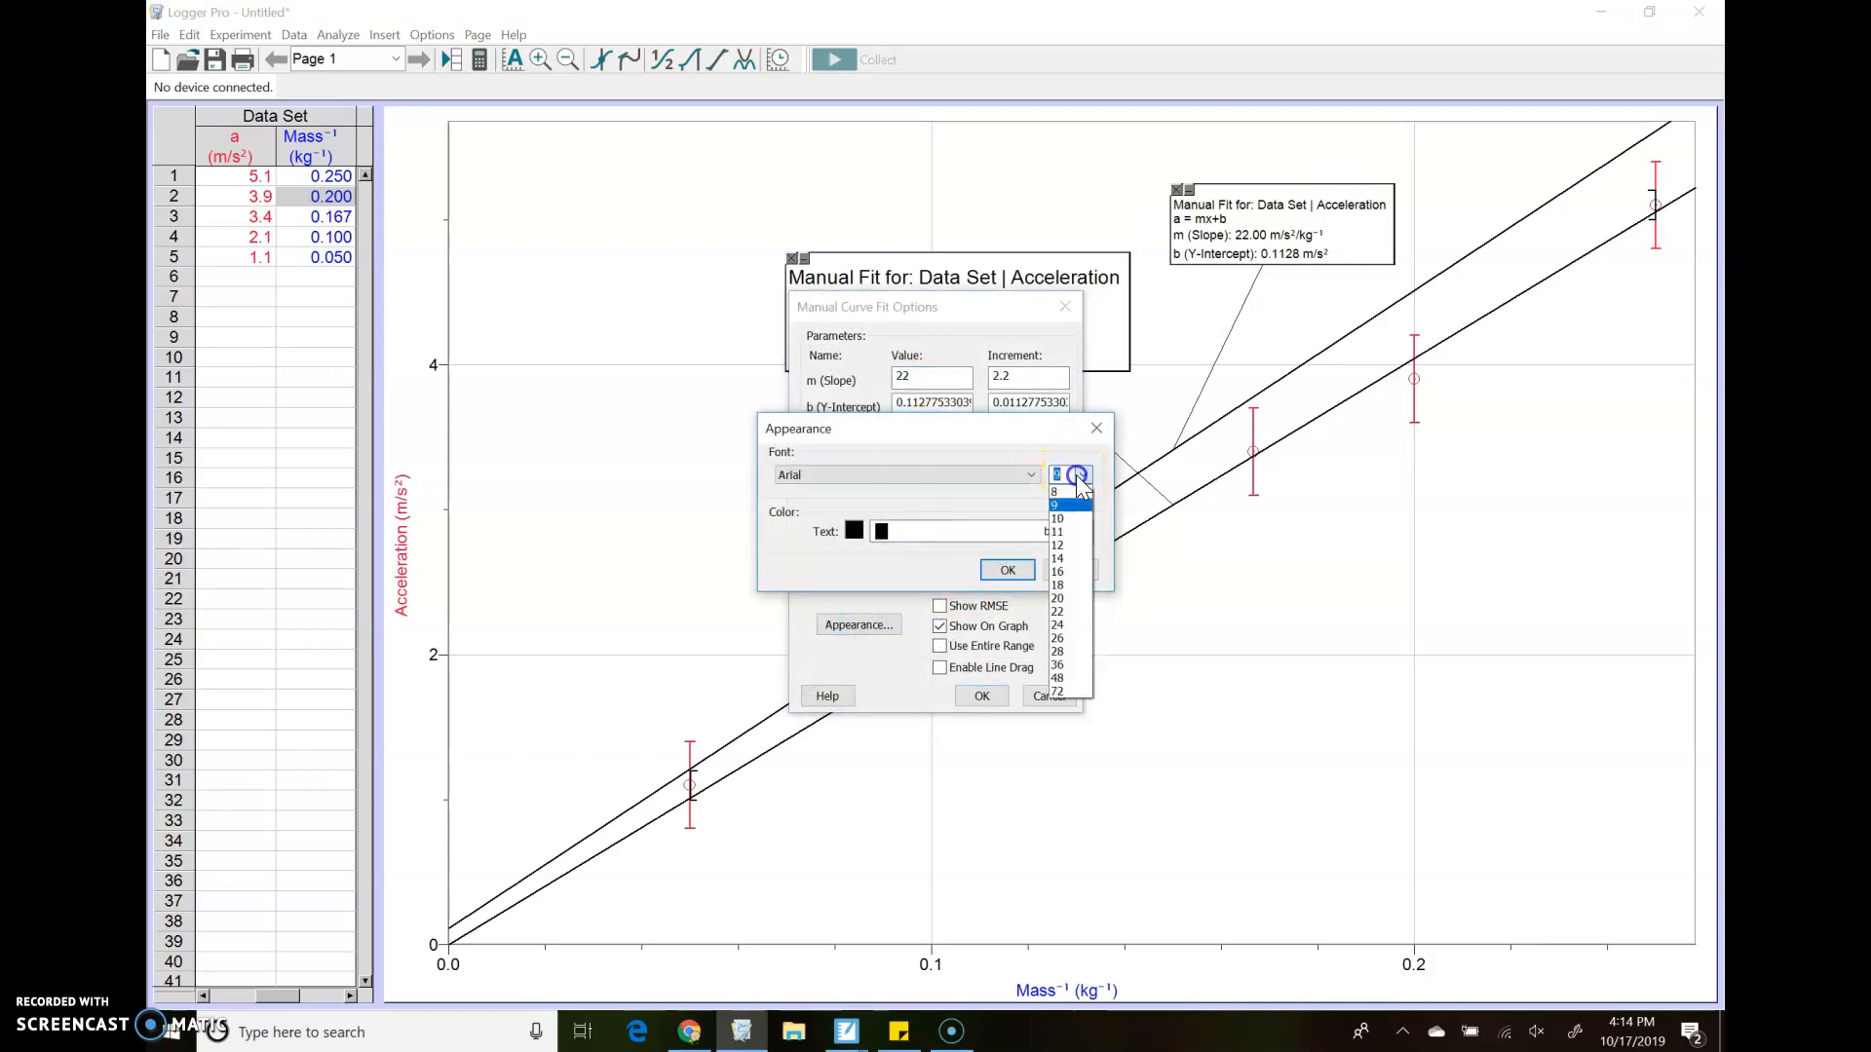
{"action": "left_click", "coordinate": [1070, 561]}
{"action": "left_click", "coordinate": [1083, 531]}
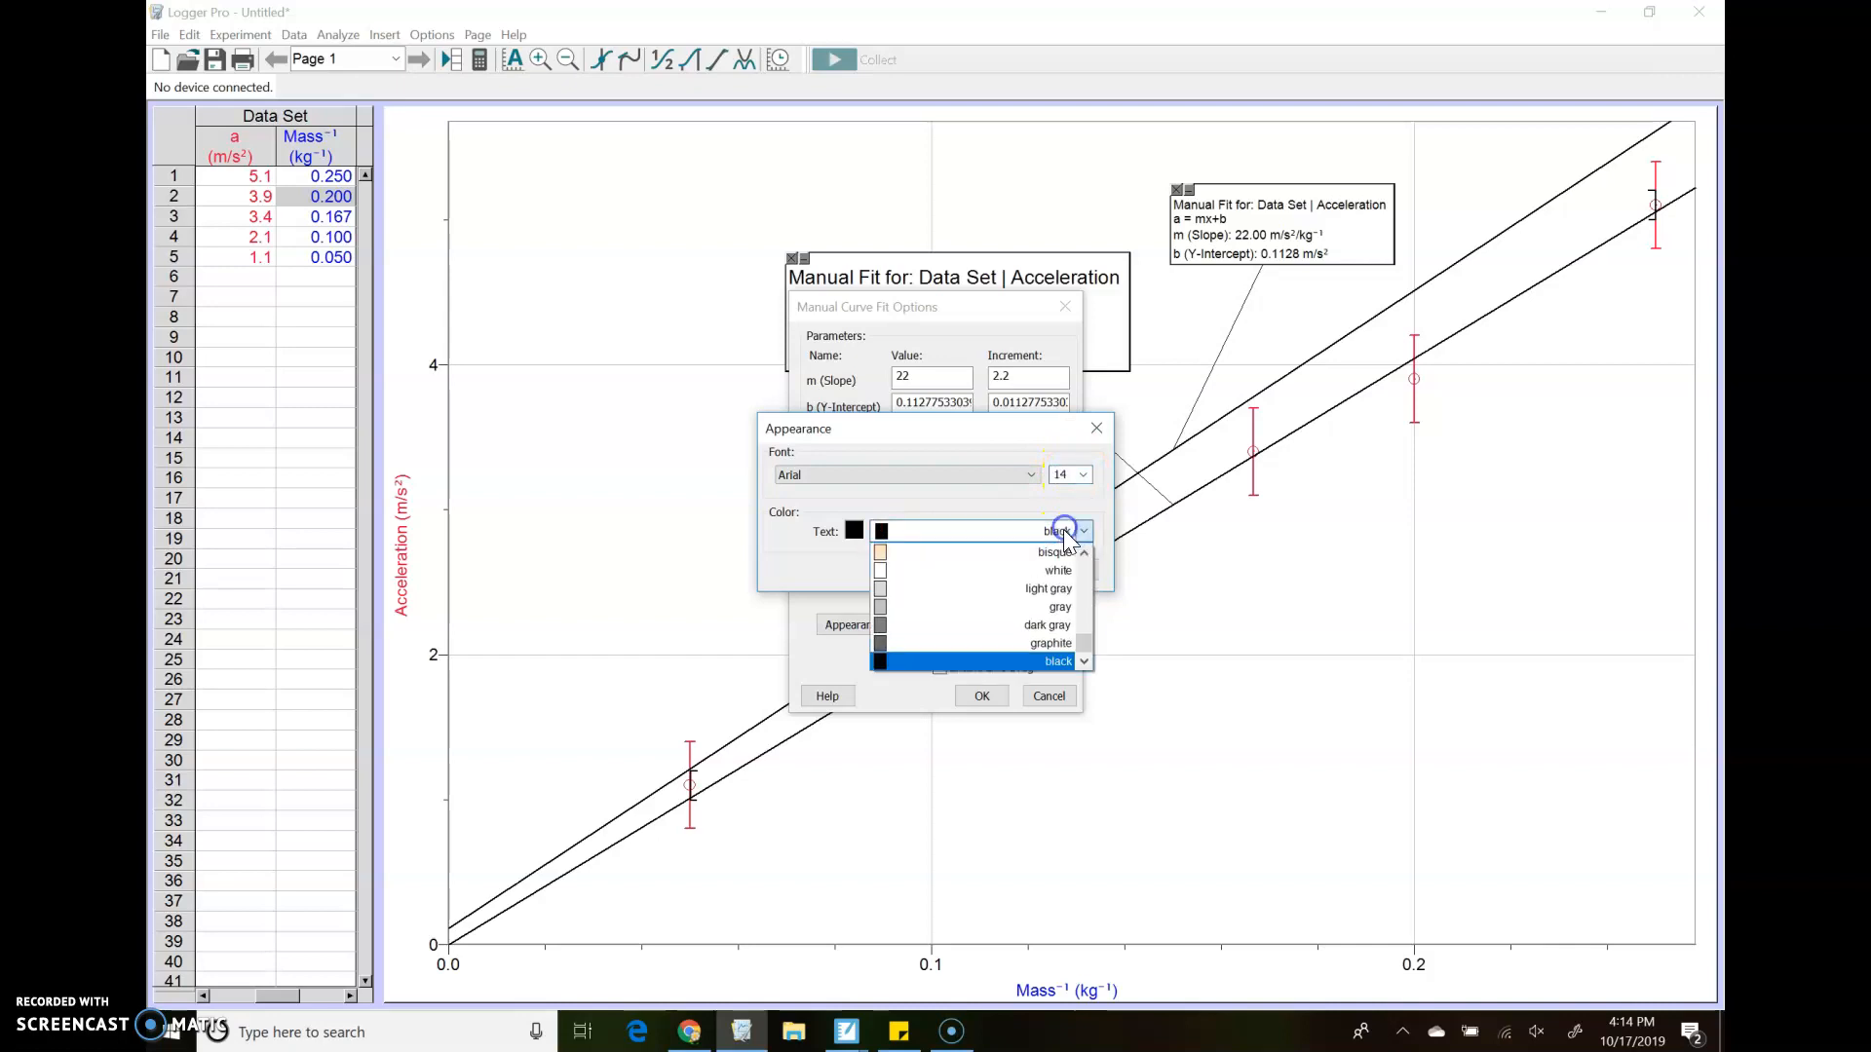
{"action": "scroll", "coordinate": [1013, 618], "scroll_direction": "up", "scroll_amount": 5}
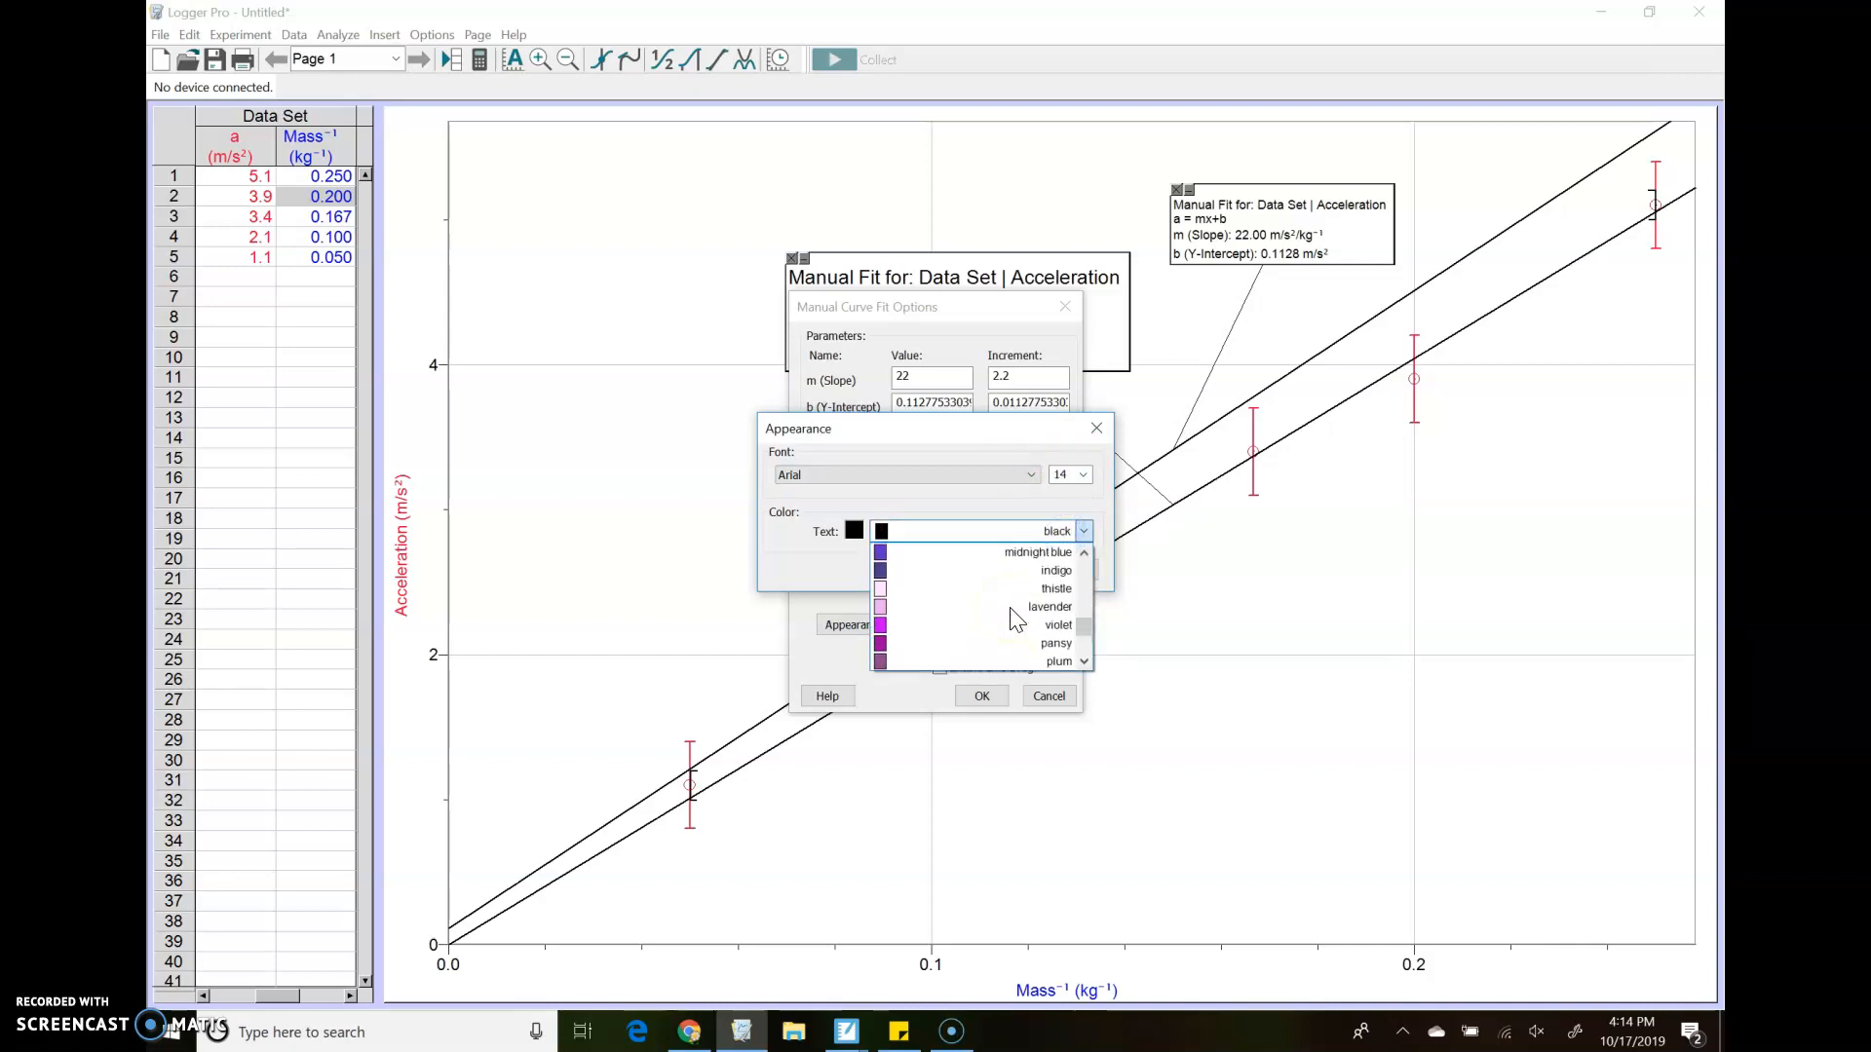
{"action": "scroll", "coordinate": [1013, 618], "scroll_direction": "up", "scroll_amount": 2}
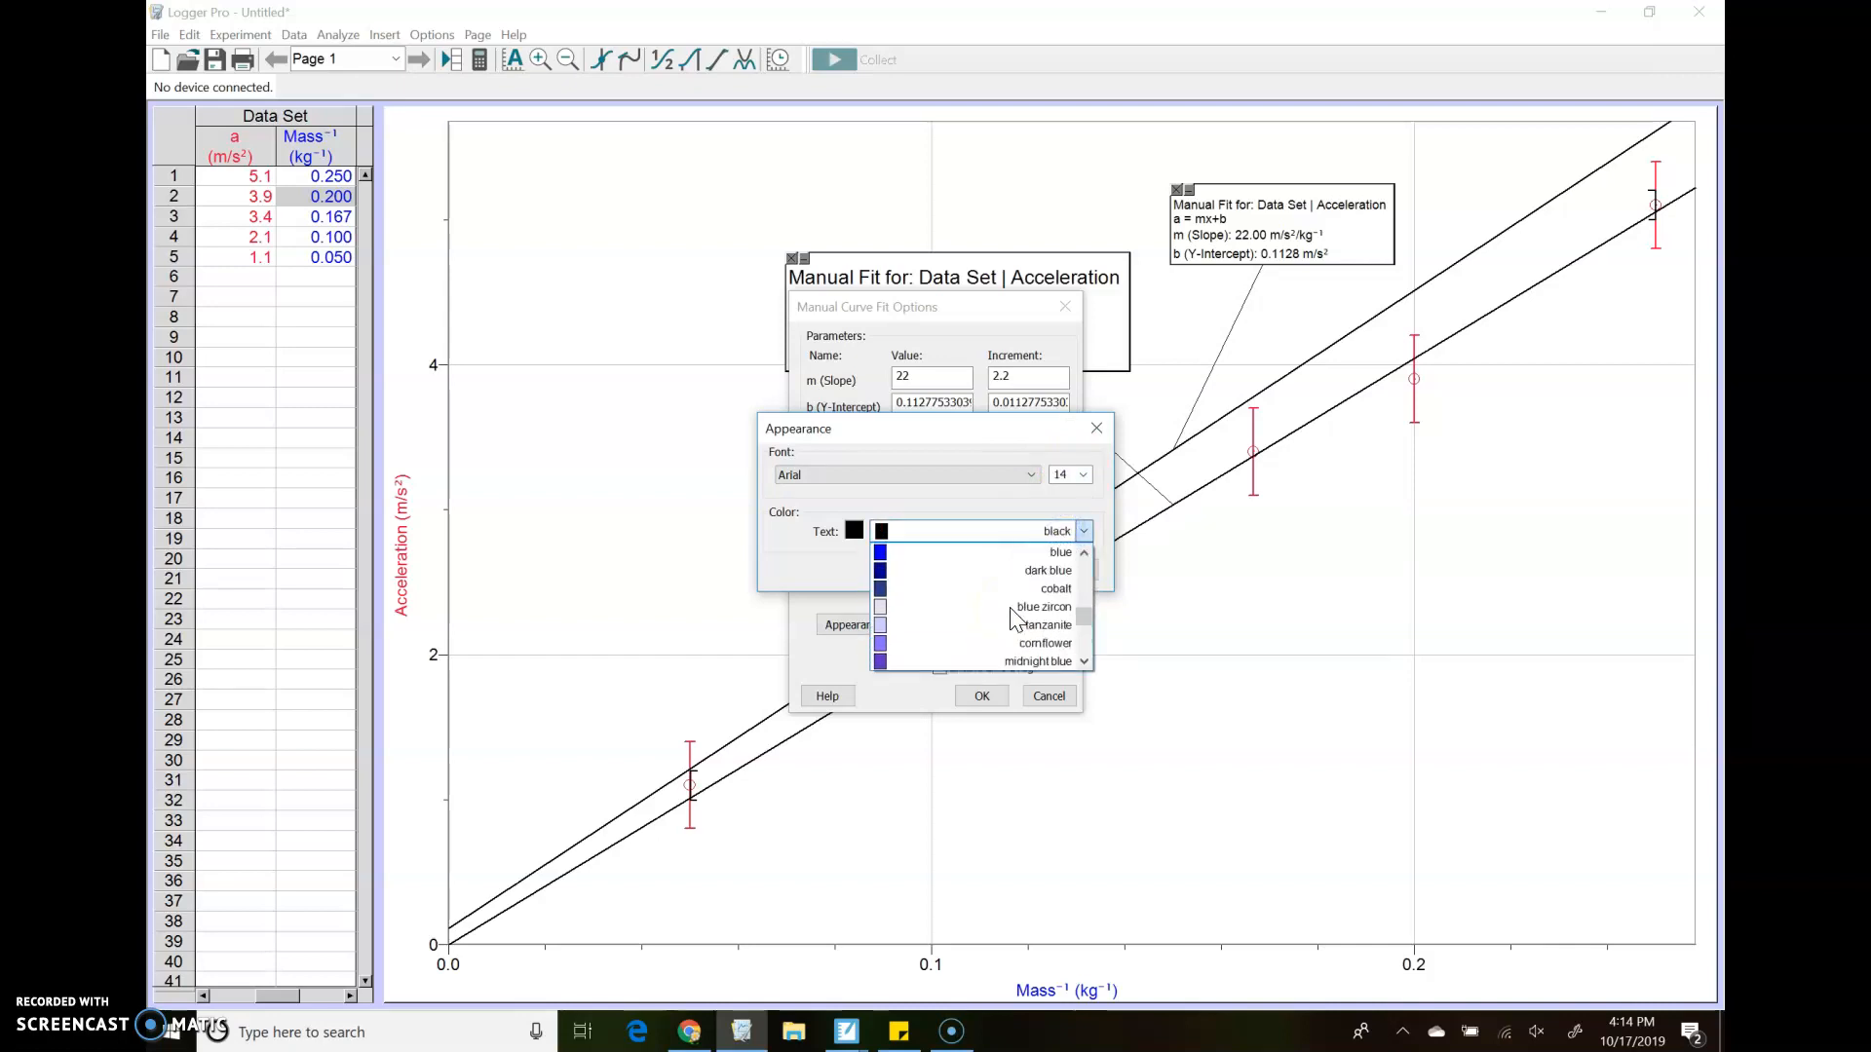
{"action": "left_click", "coordinate": [1006, 563]}
{"action": "left_click", "coordinate": [1014, 573]}
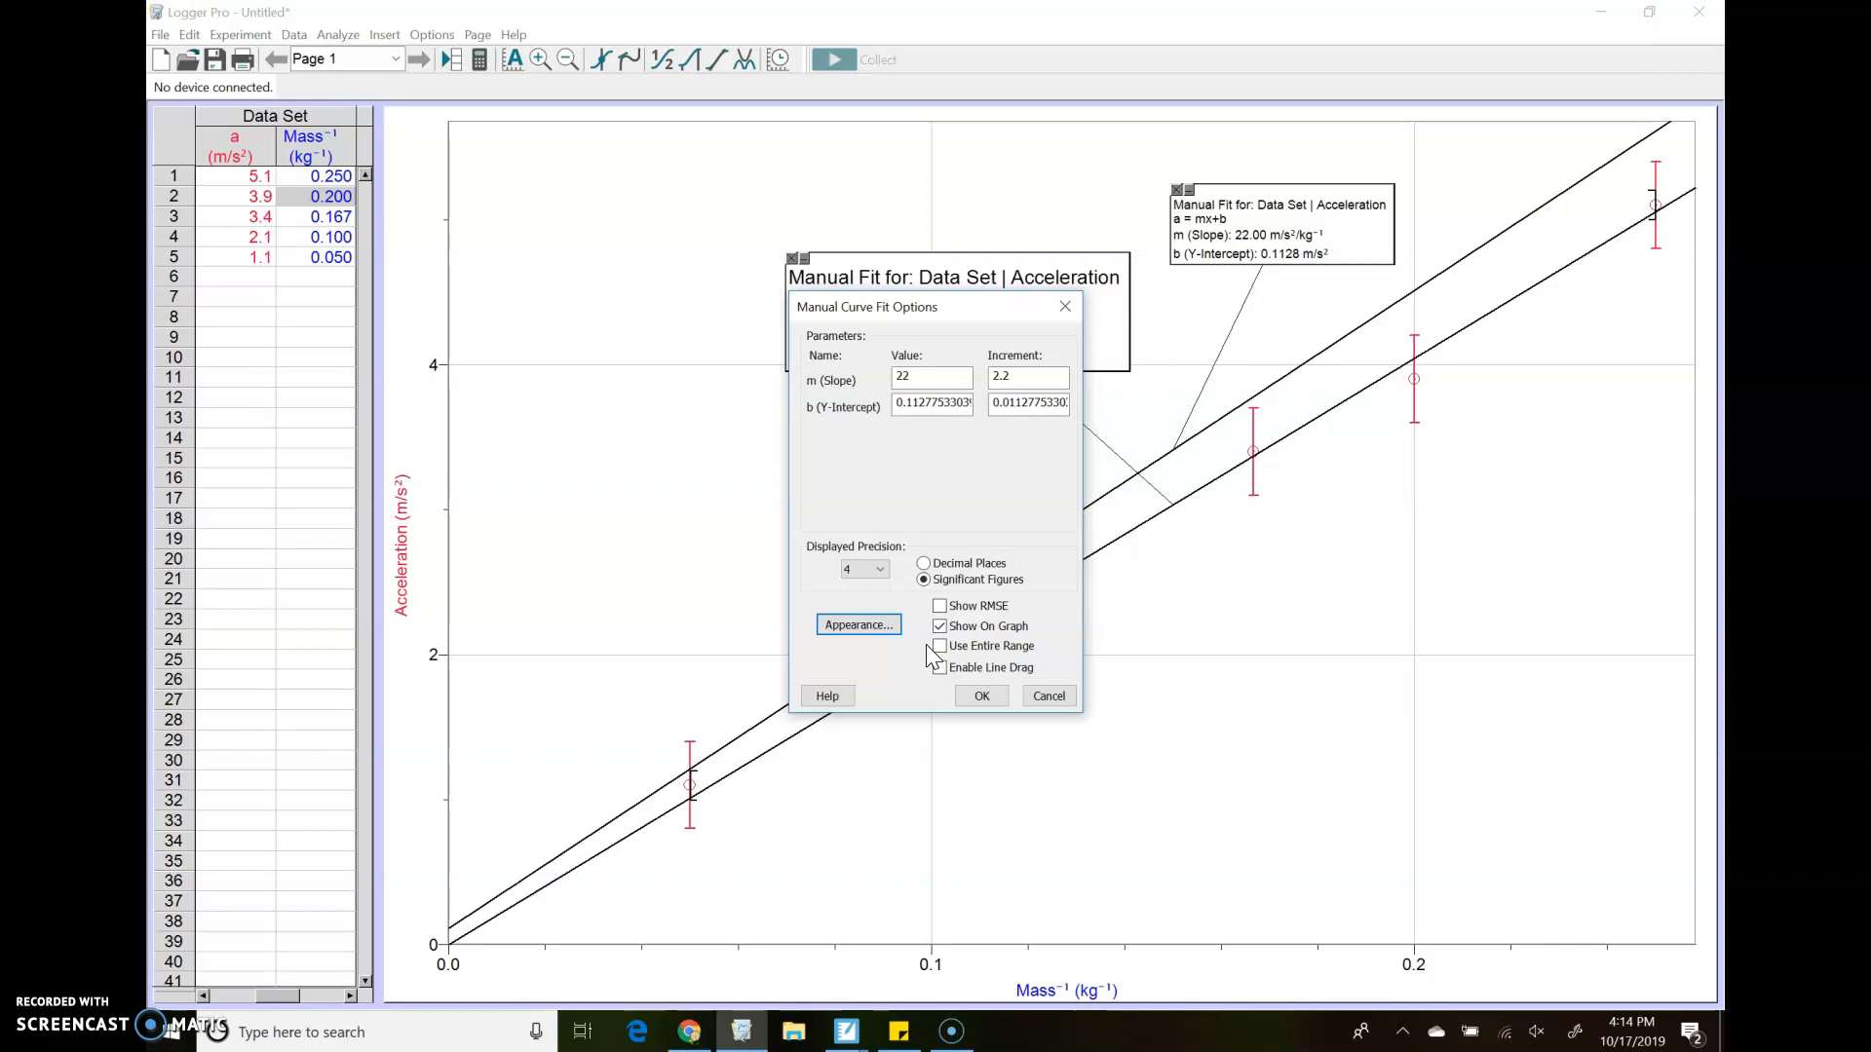
Enable line dragging for the blue fit and reposition both fits' info boxes above the lines, the blue one above the black one
{"action": "left_click", "coordinate": [939, 668]}
{"action": "left_click", "coordinate": [940, 668]}
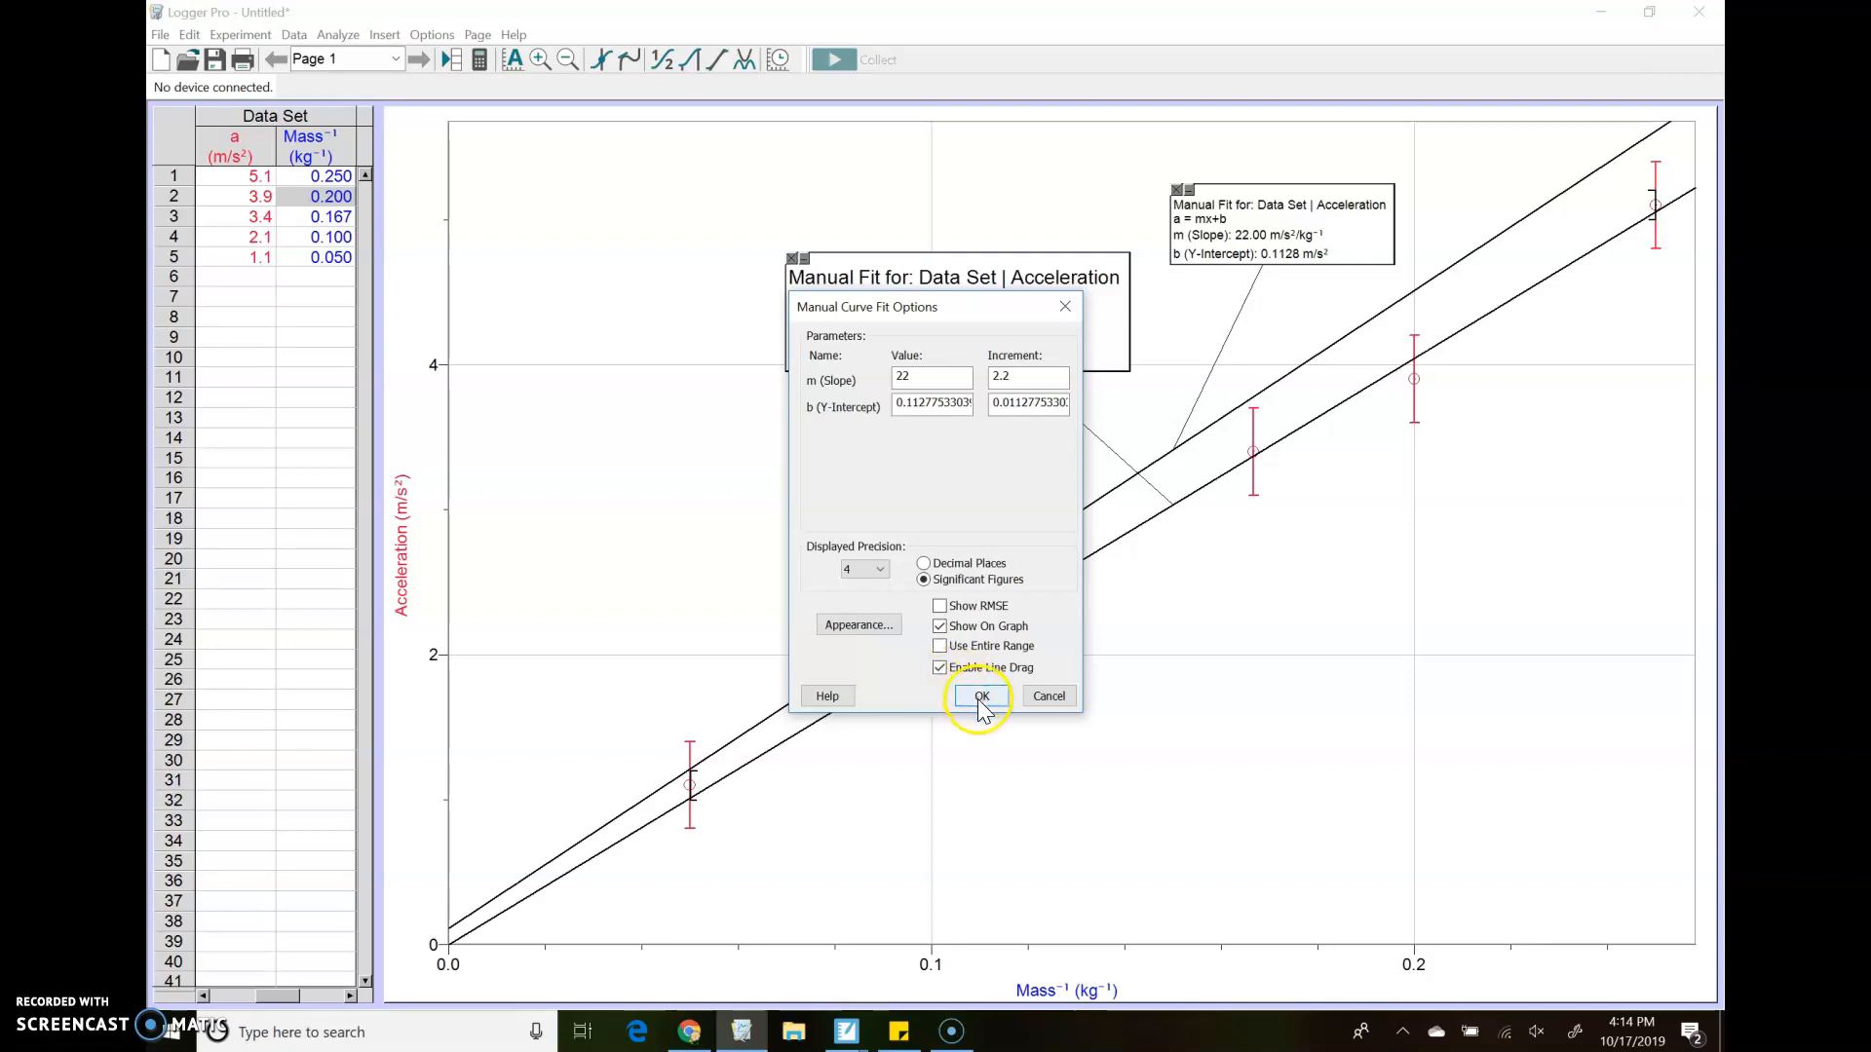
{"action": "left_click", "coordinate": [978, 699]}
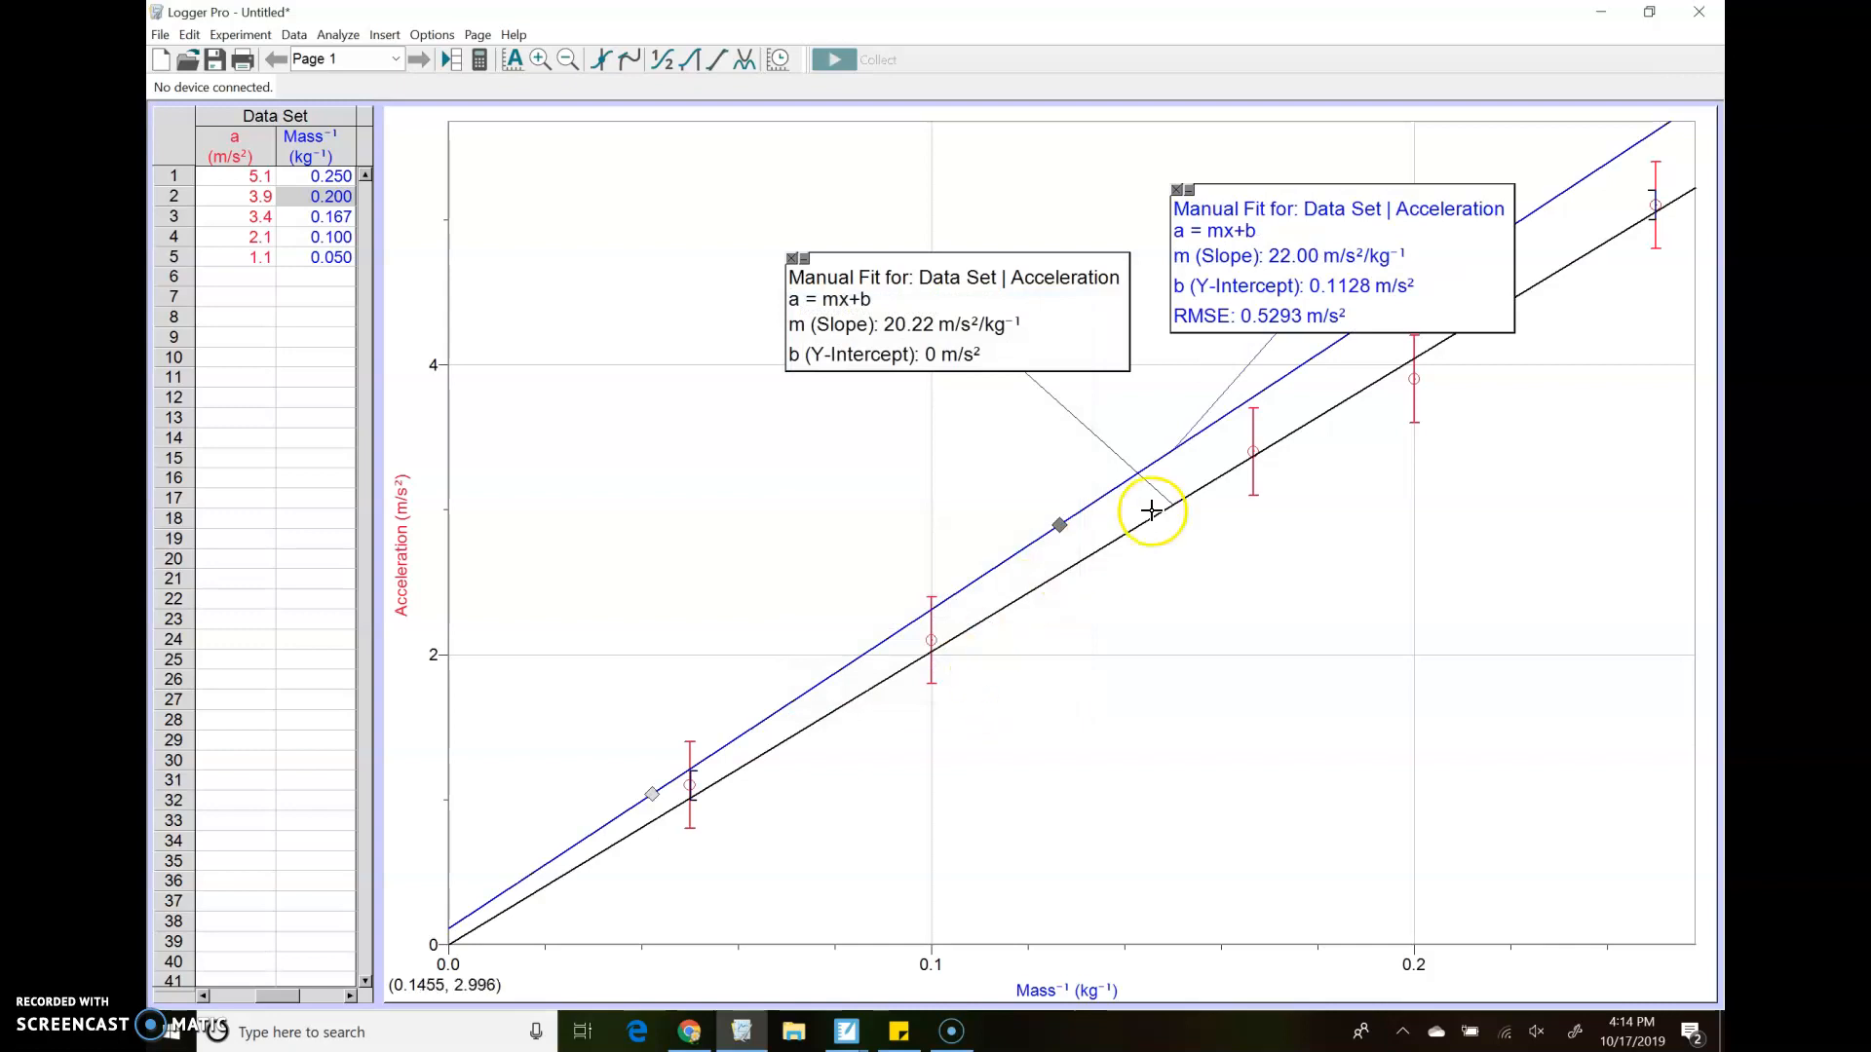
{"action": "left_click_drag", "start_coordinate": [950, 264], "coordinate": [887, 389]}
{"action": "left_click_drag", "start_coordinate": [1232, 196], "coordinate": [893, 187]}
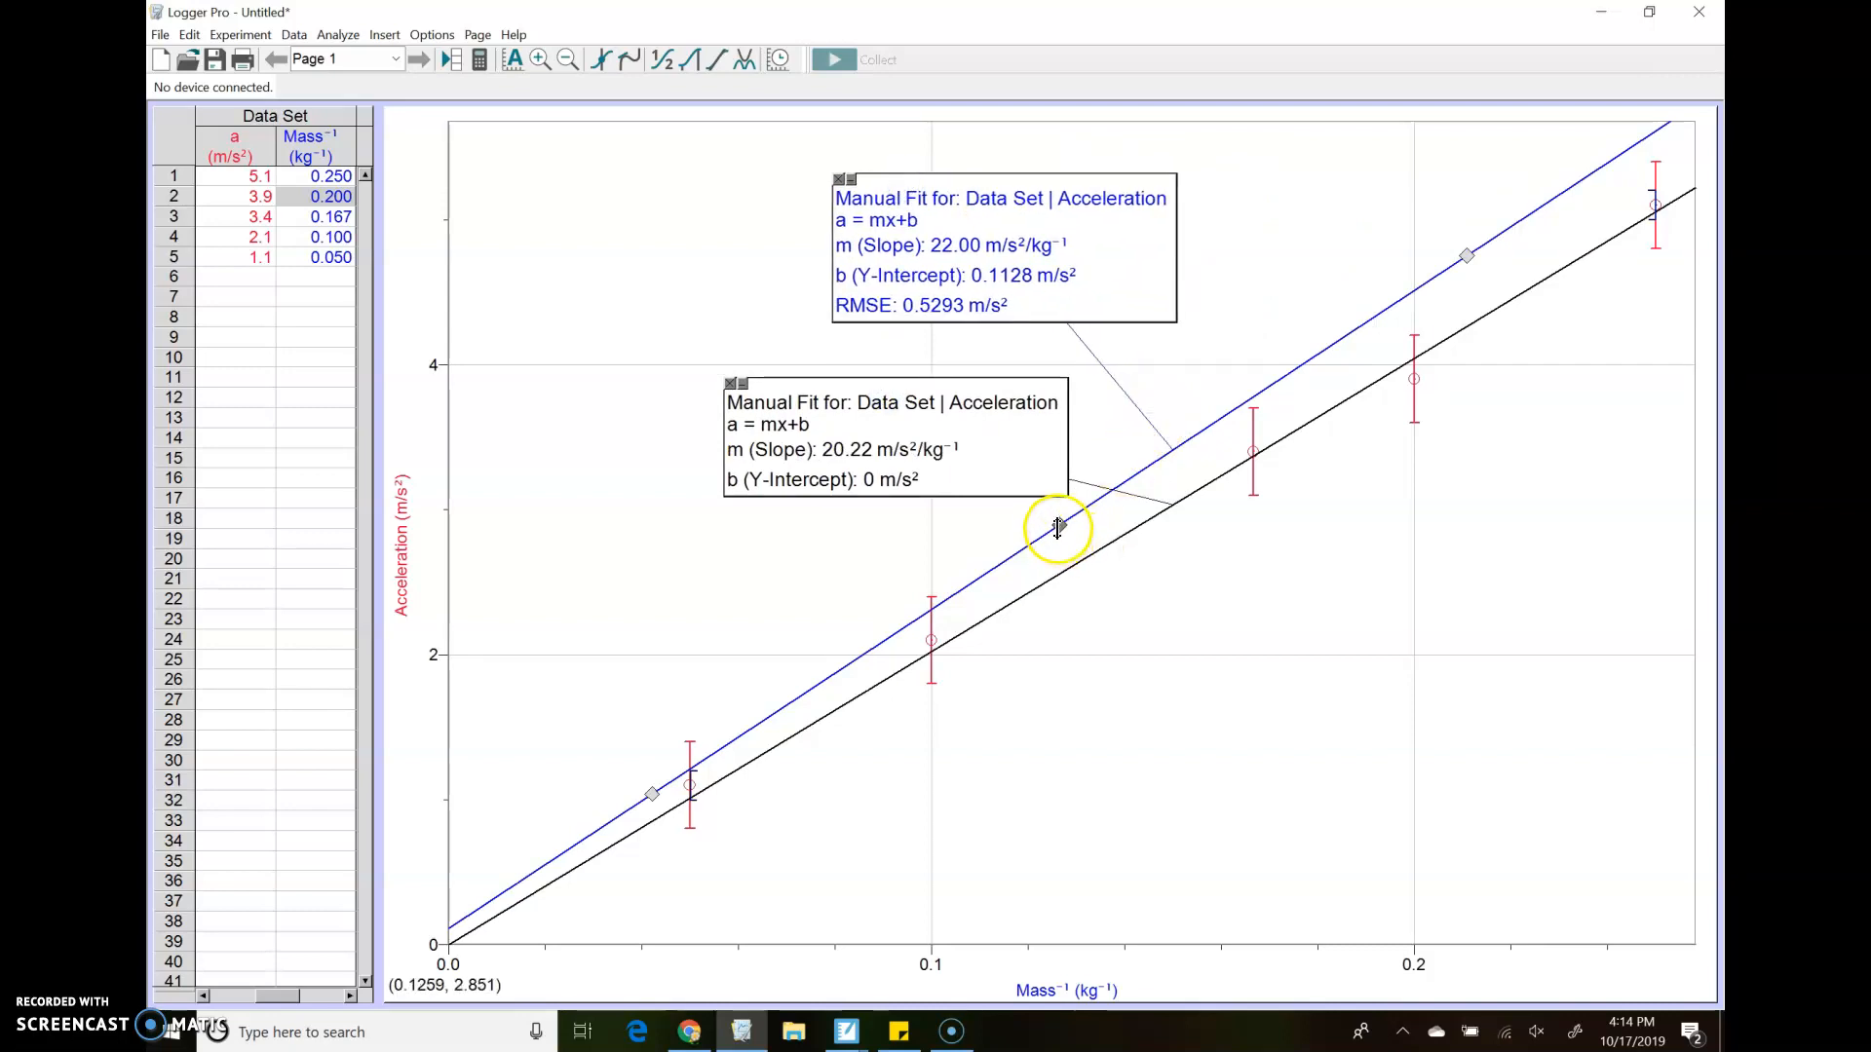
Adjust the blue line through the outermost error bars to a slope of about 22.95 and y-intercept about -0.34, and disable its line dragging
{"action": "left_click_drag", "start_coordinate": [1464, 255], "coordinate": [1488, 268]}
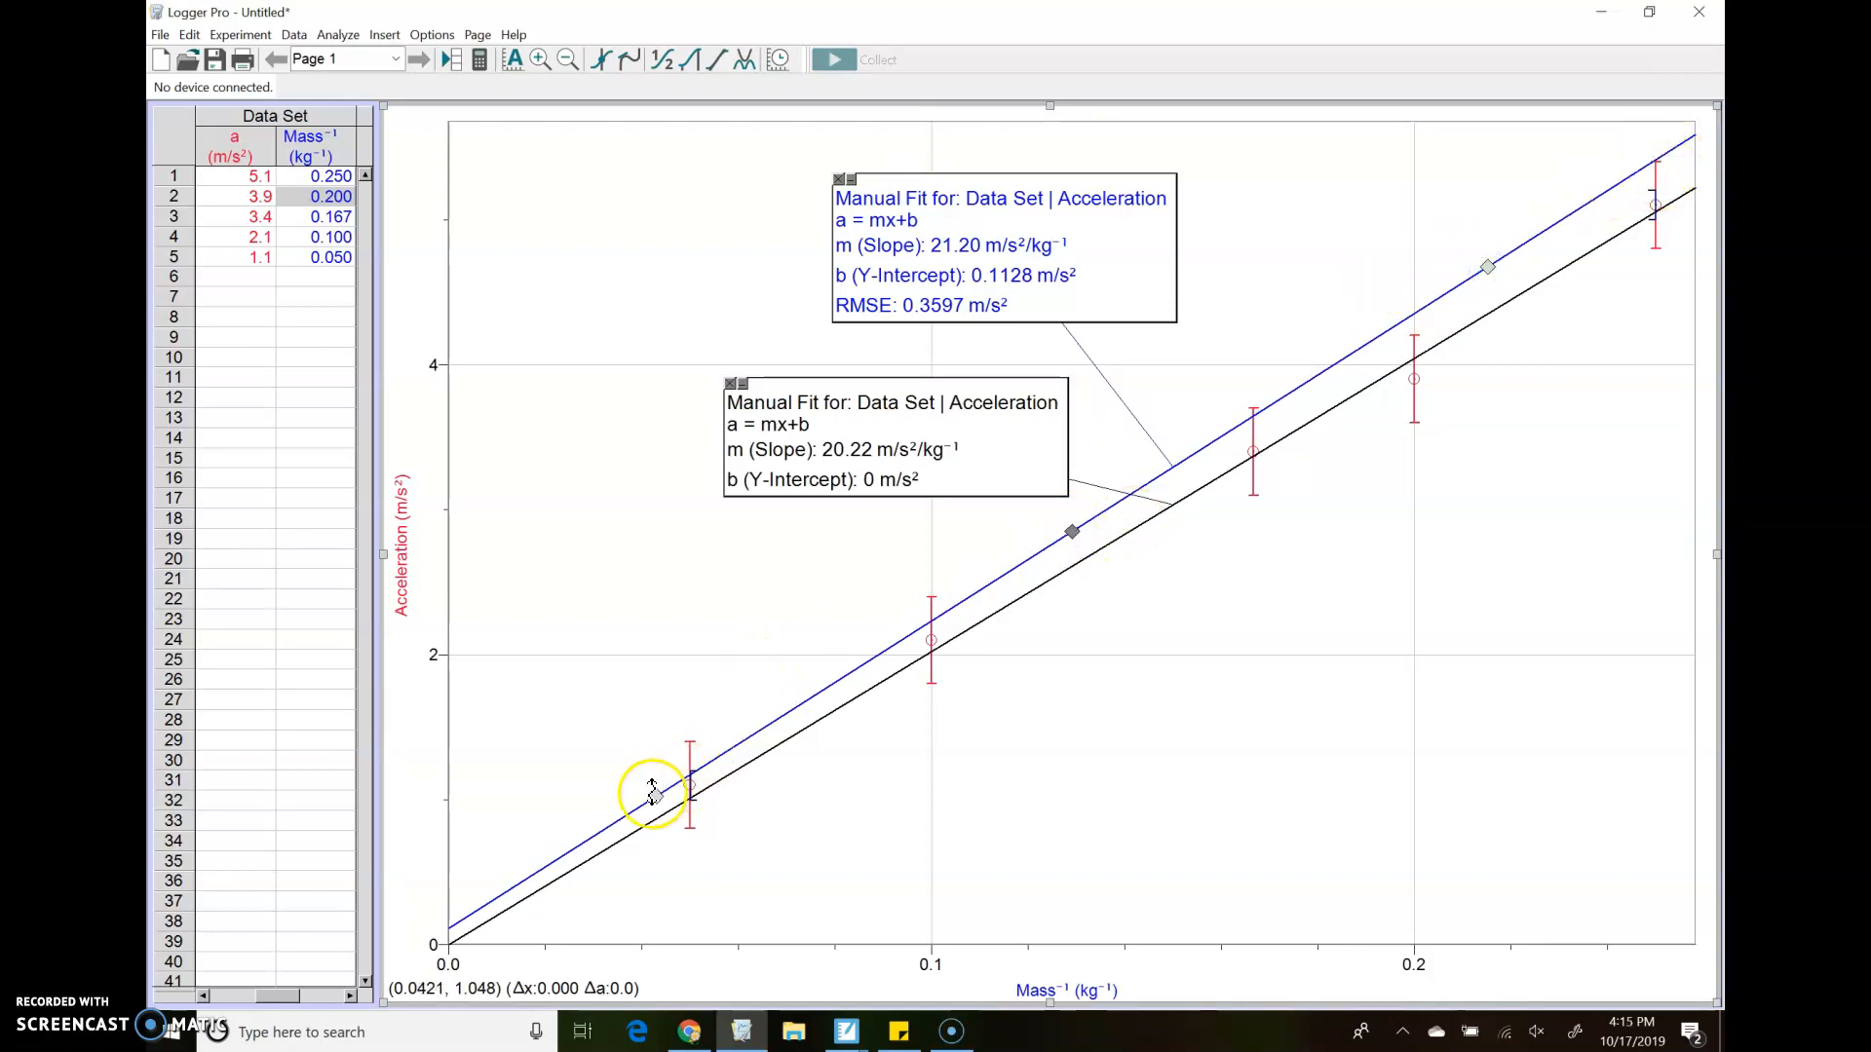
{"action": "left_click_drag", "start_coordinate": [656, 794], "coordinate": [682, 836]}
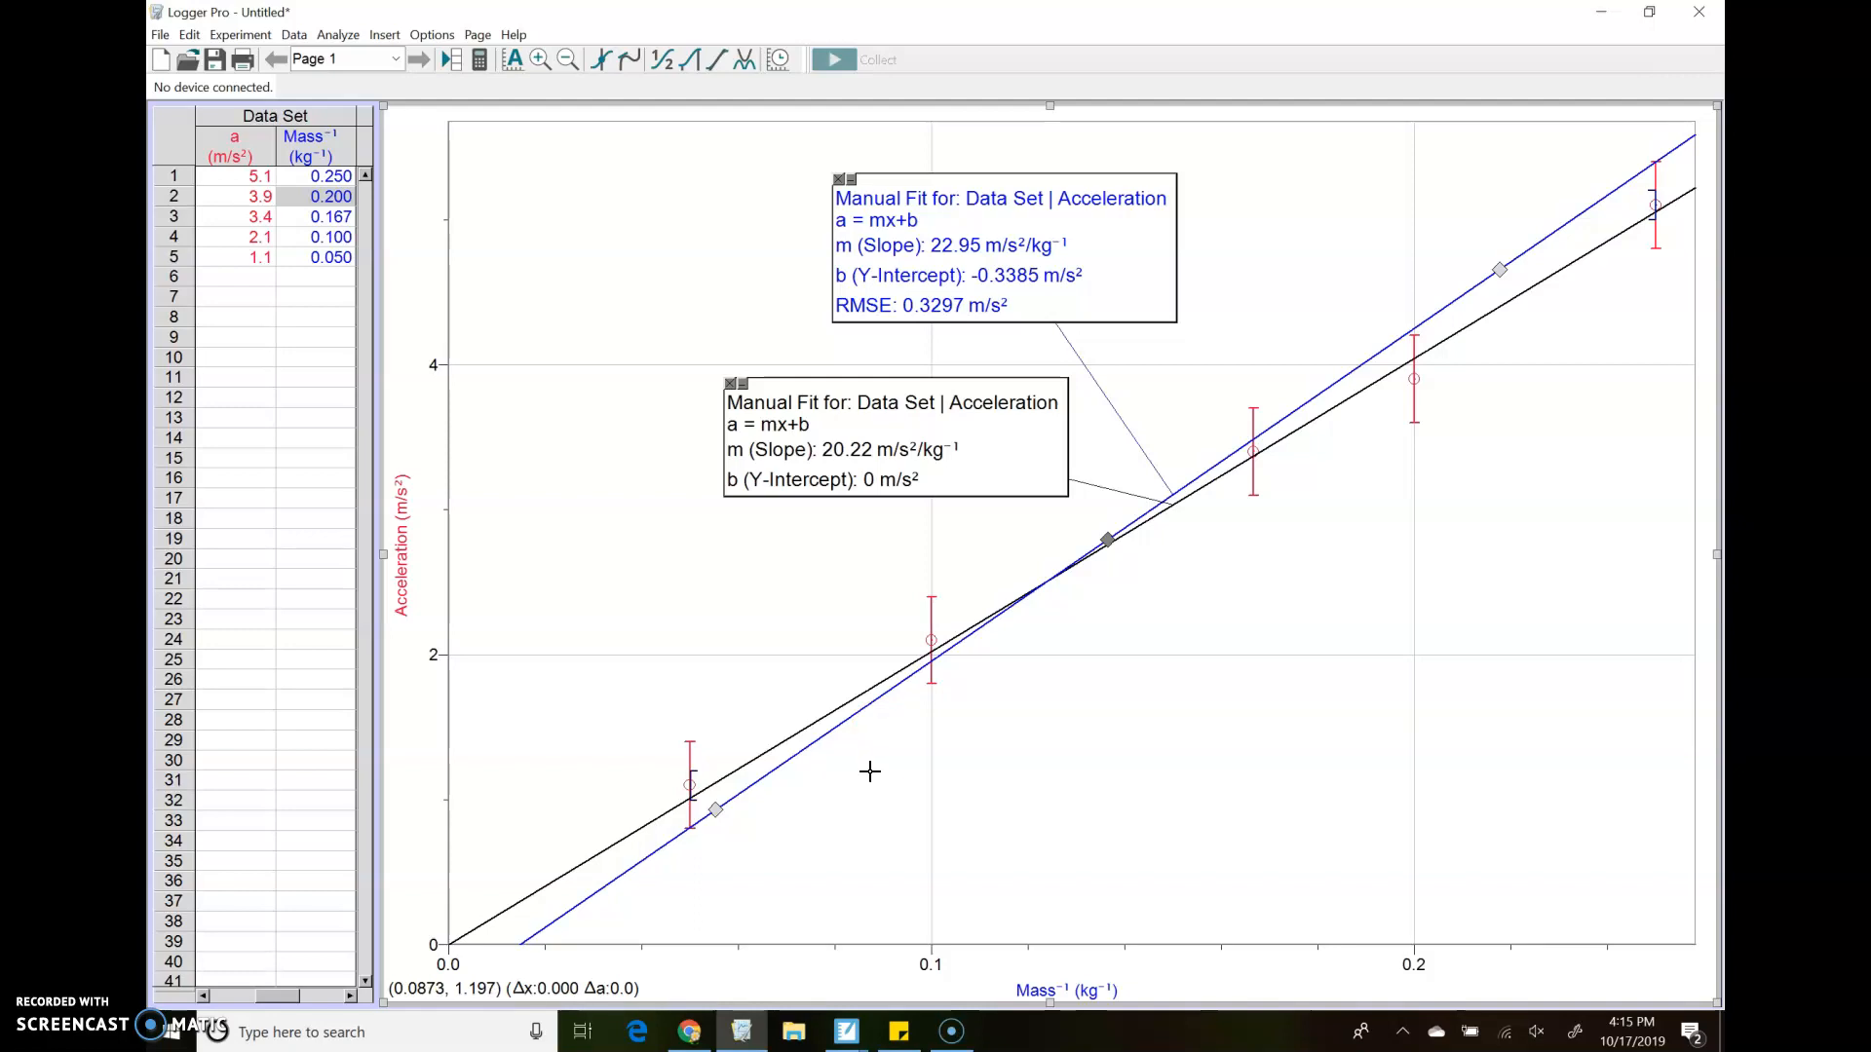
{"action": "left_click", "coordinate": [705, 778]}
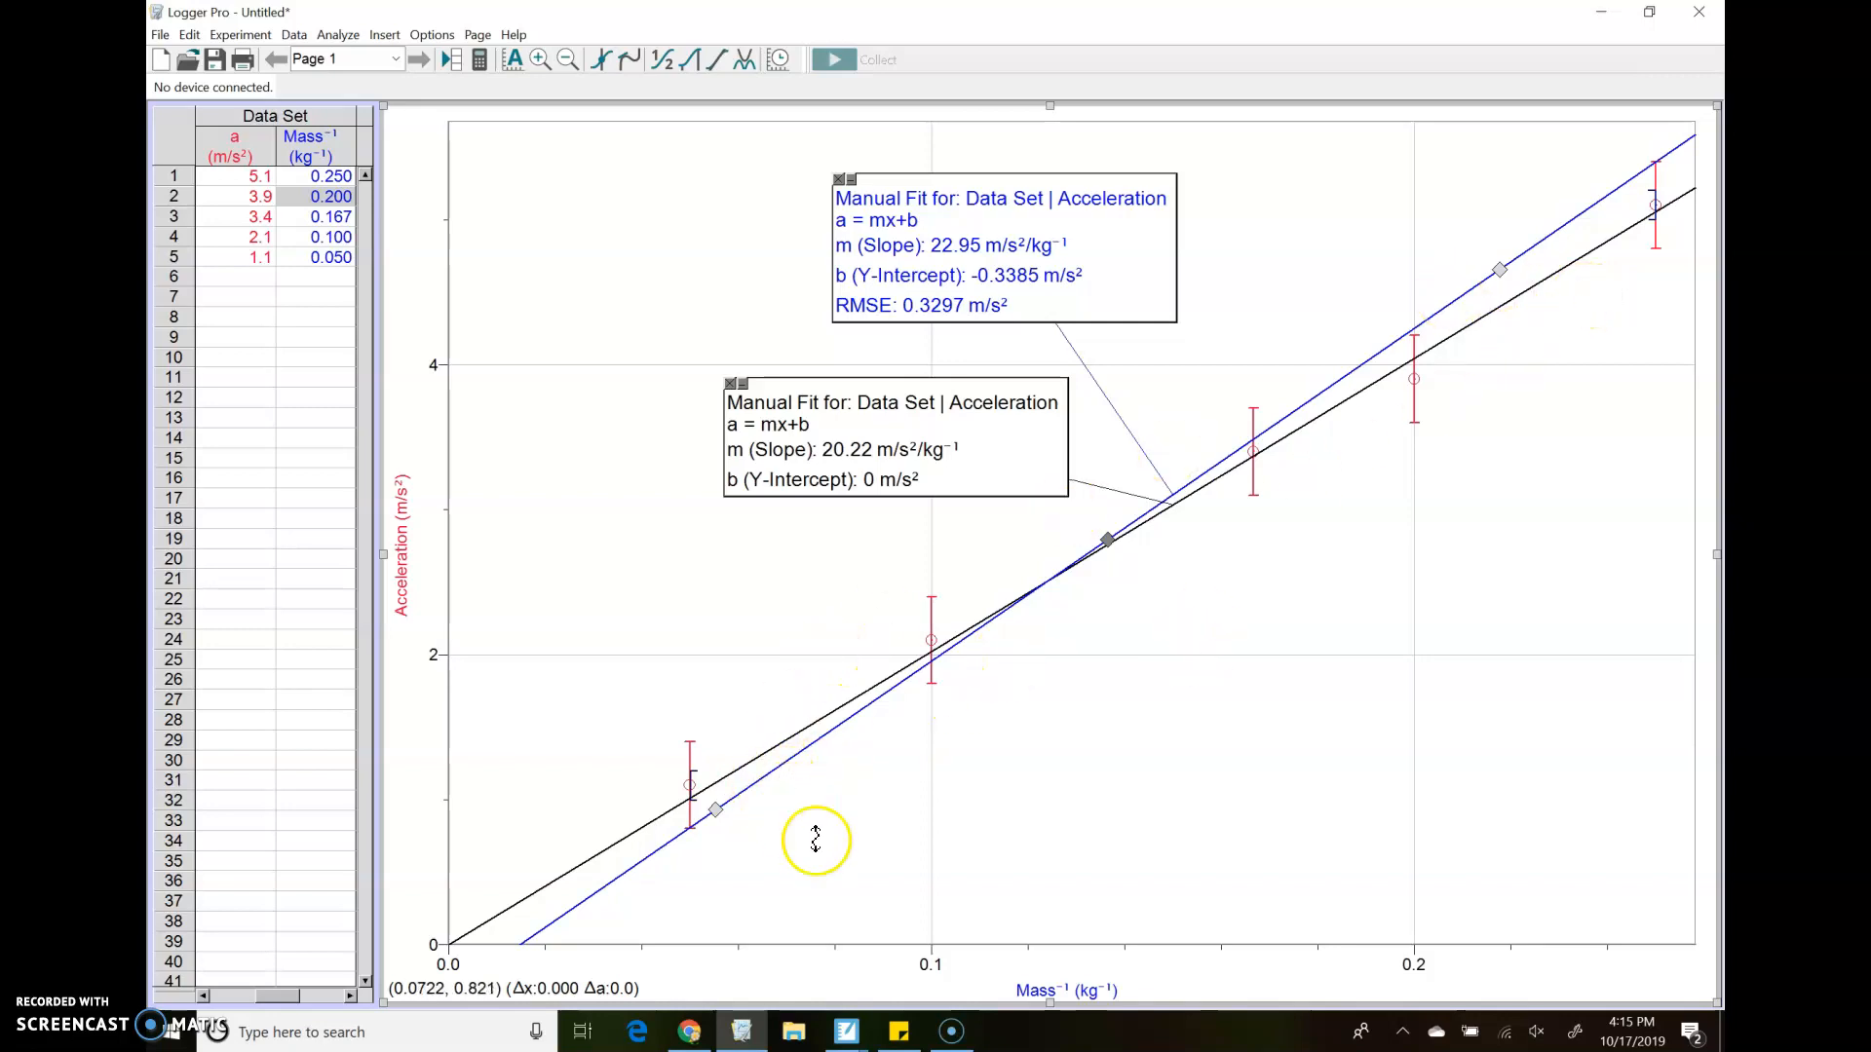
{"action": "double_click", "coordinate": [1122, 222]}
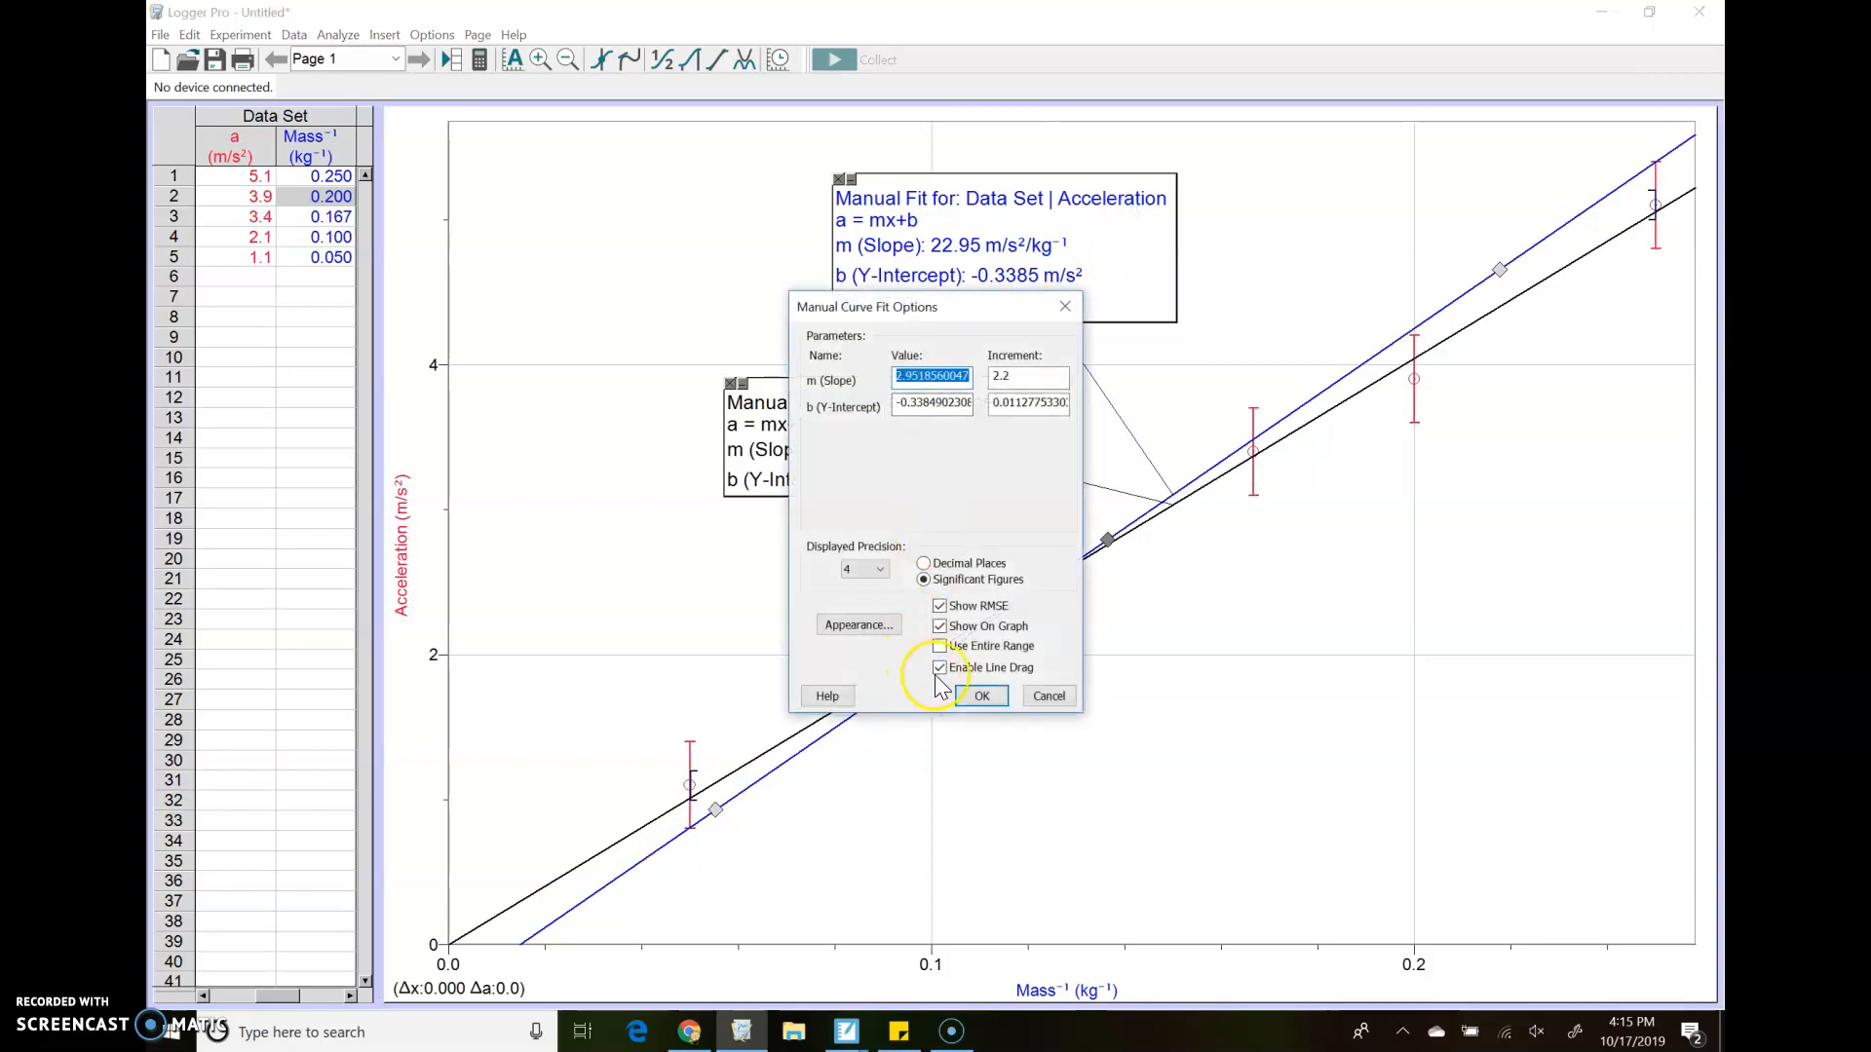
{"action": "left_click", "coordinate": [939, 667]}
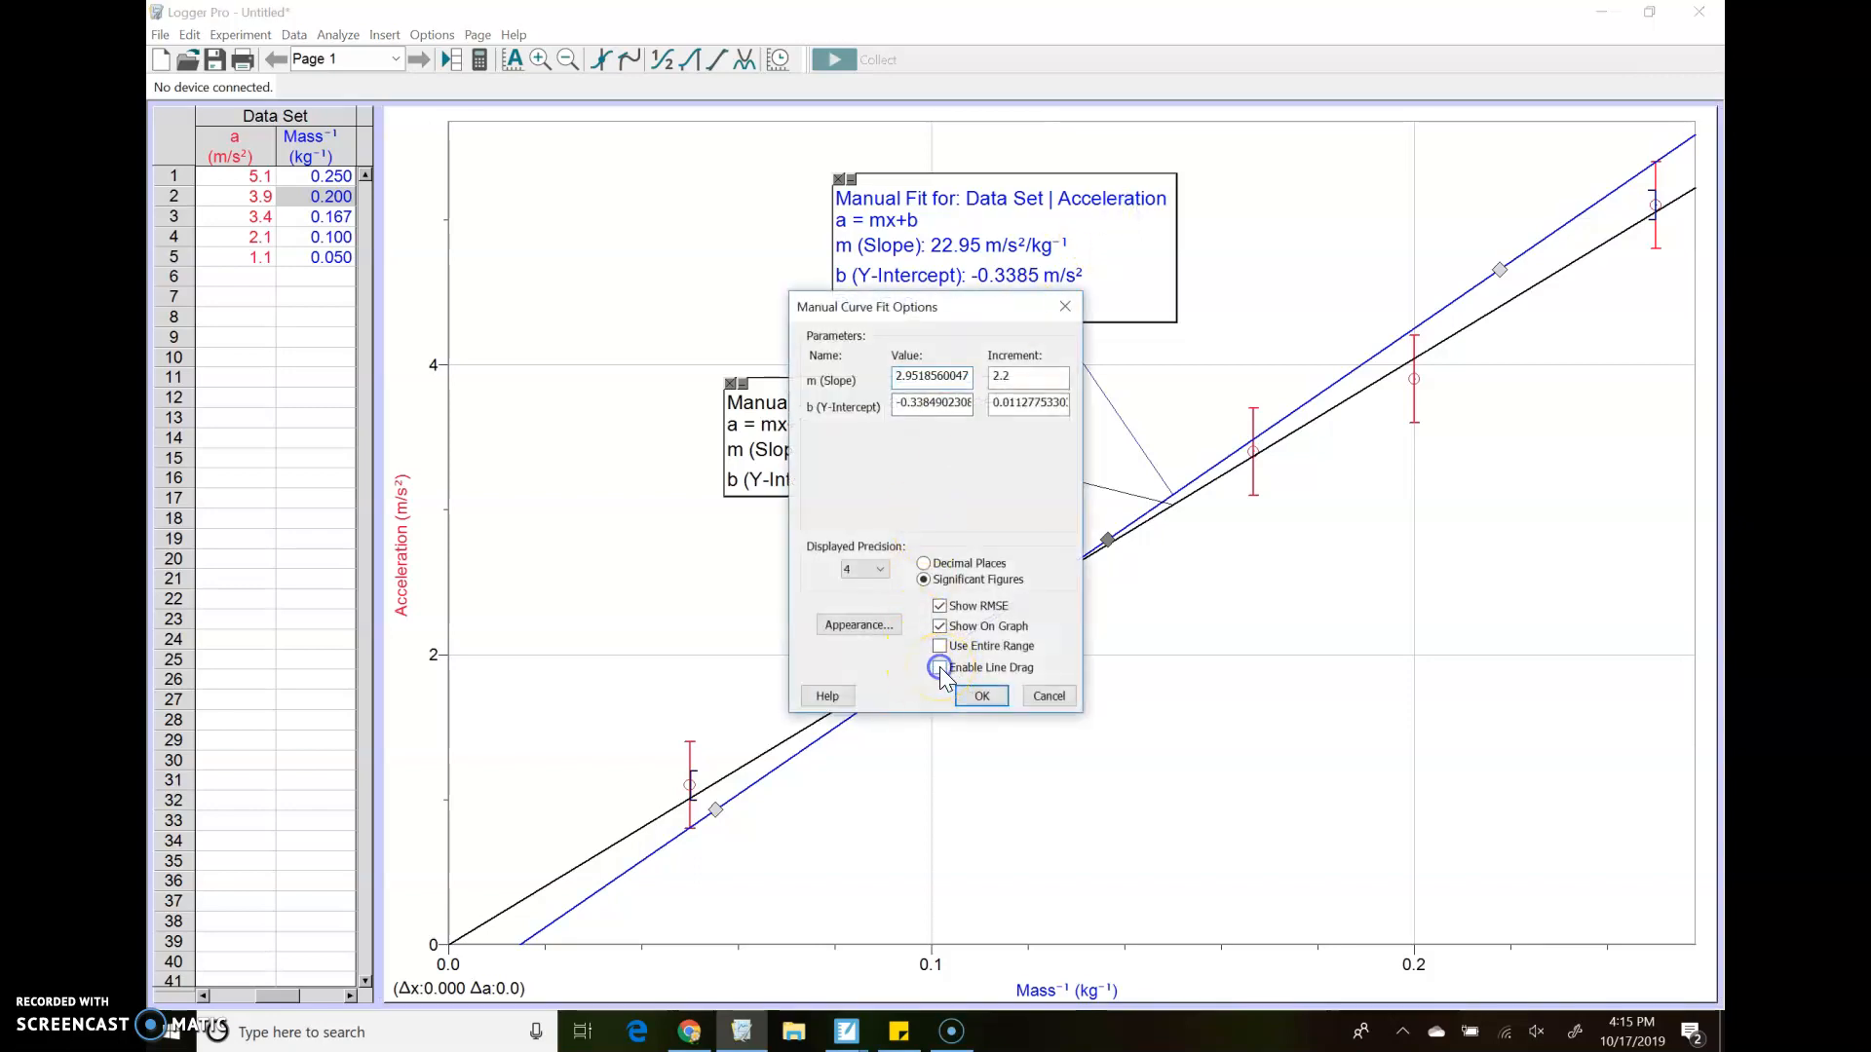
{"action": "left_click", "coordinate": [991, 698]}
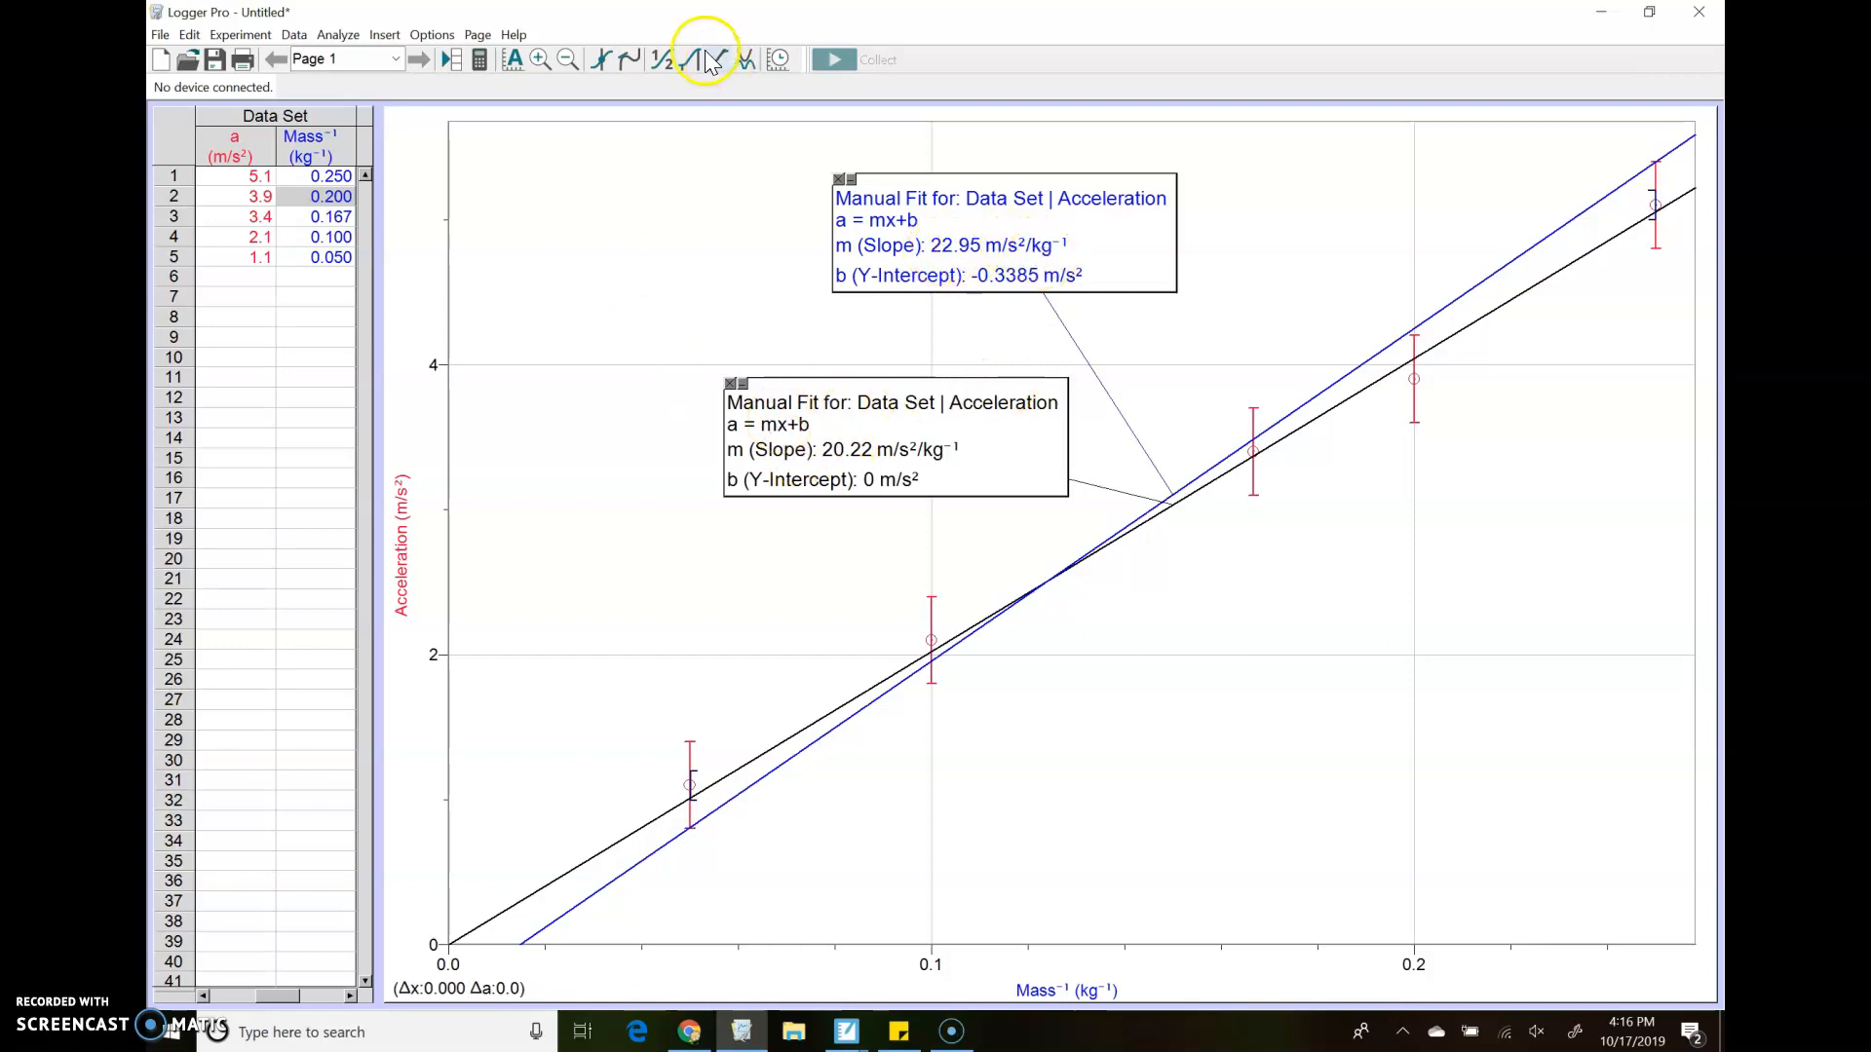
Add a third linear mx+b fit to the graph with its slope manually set to 18
{"action": "left_click", "coordinate": [748, 59]}
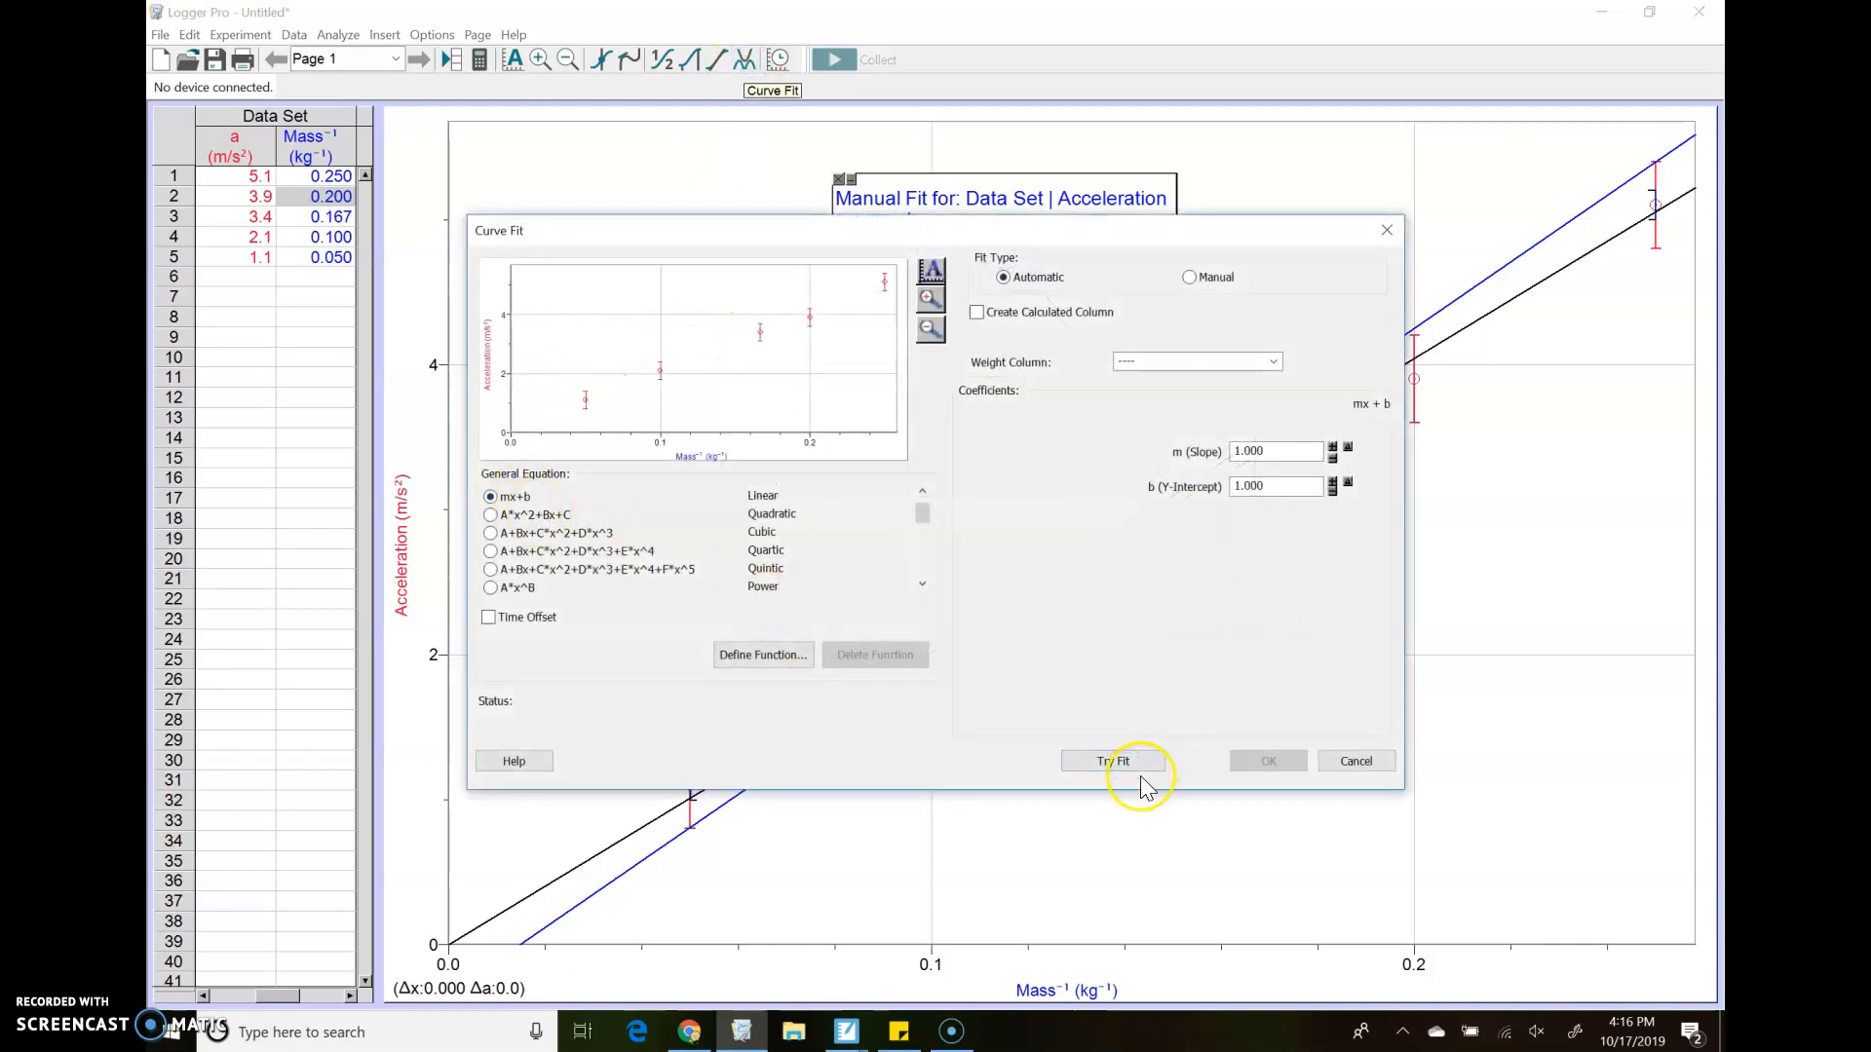
{"action": "left_click", "coordinate": [1113, 760]}
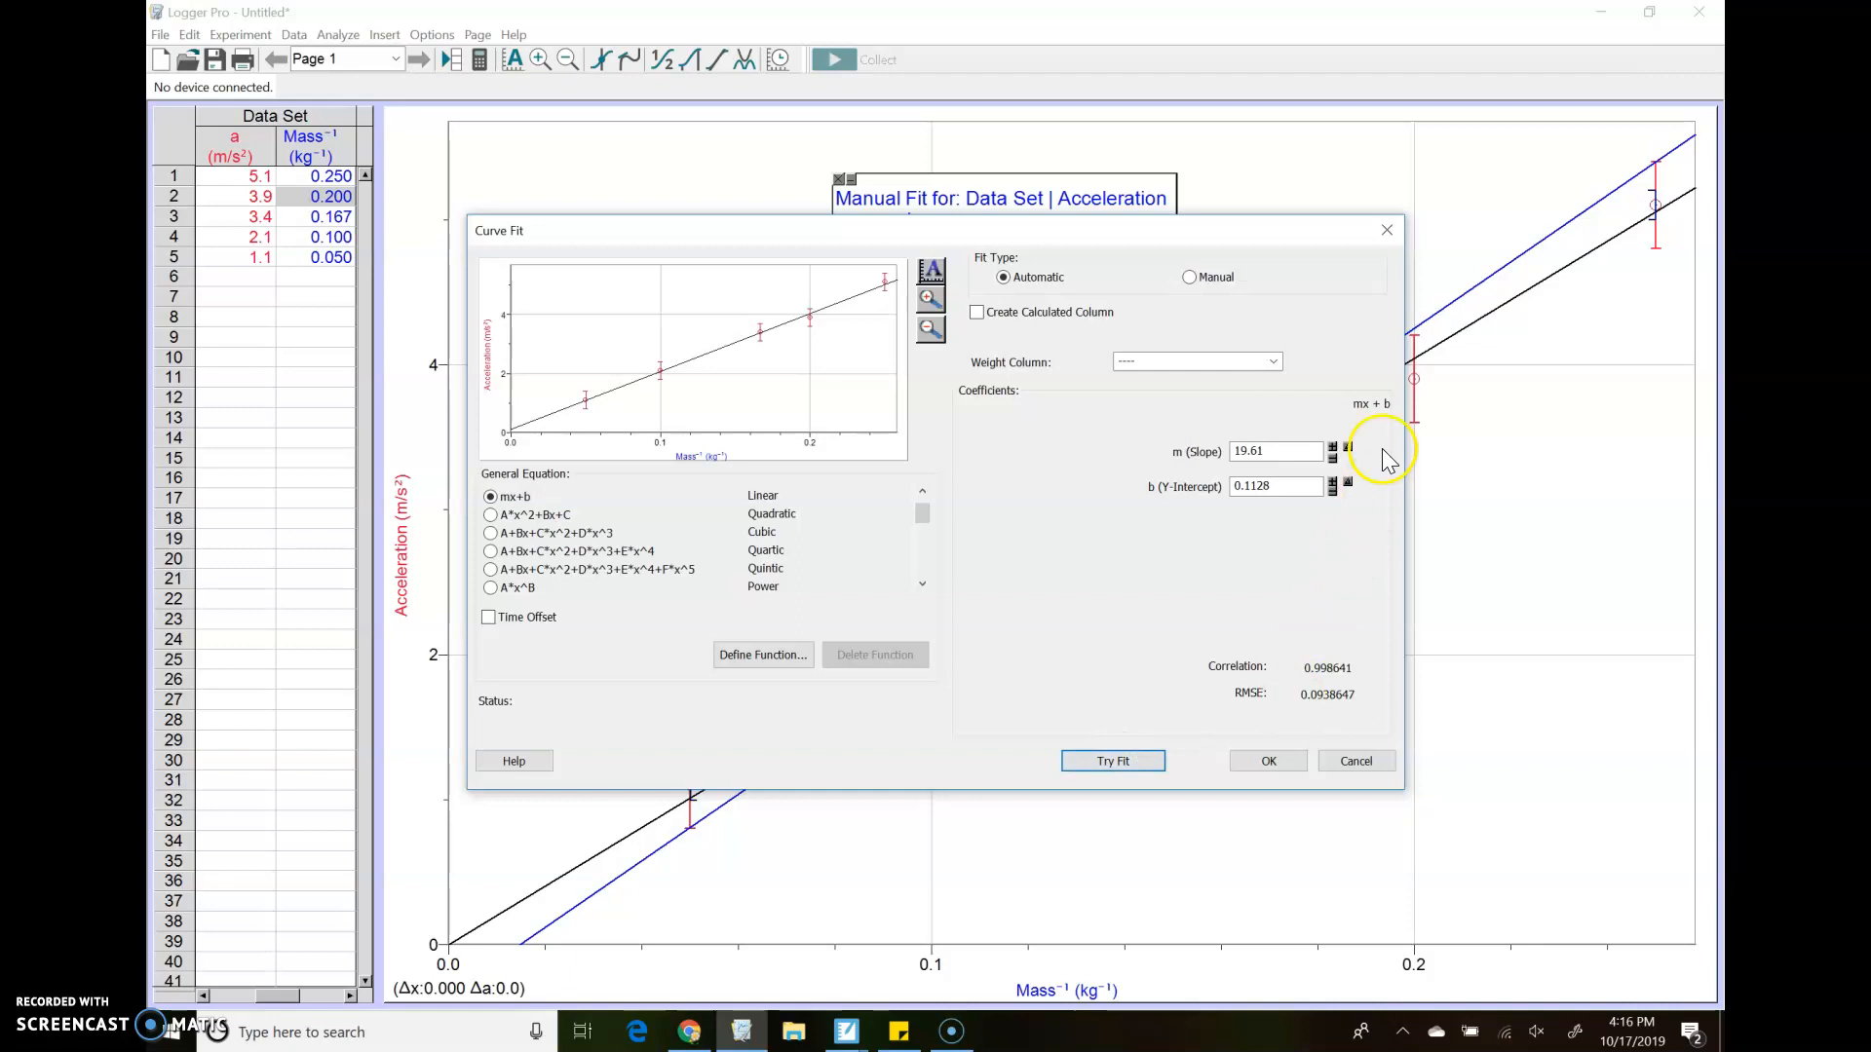
{"action": "left_click", "coordinate": [1291, 449]}
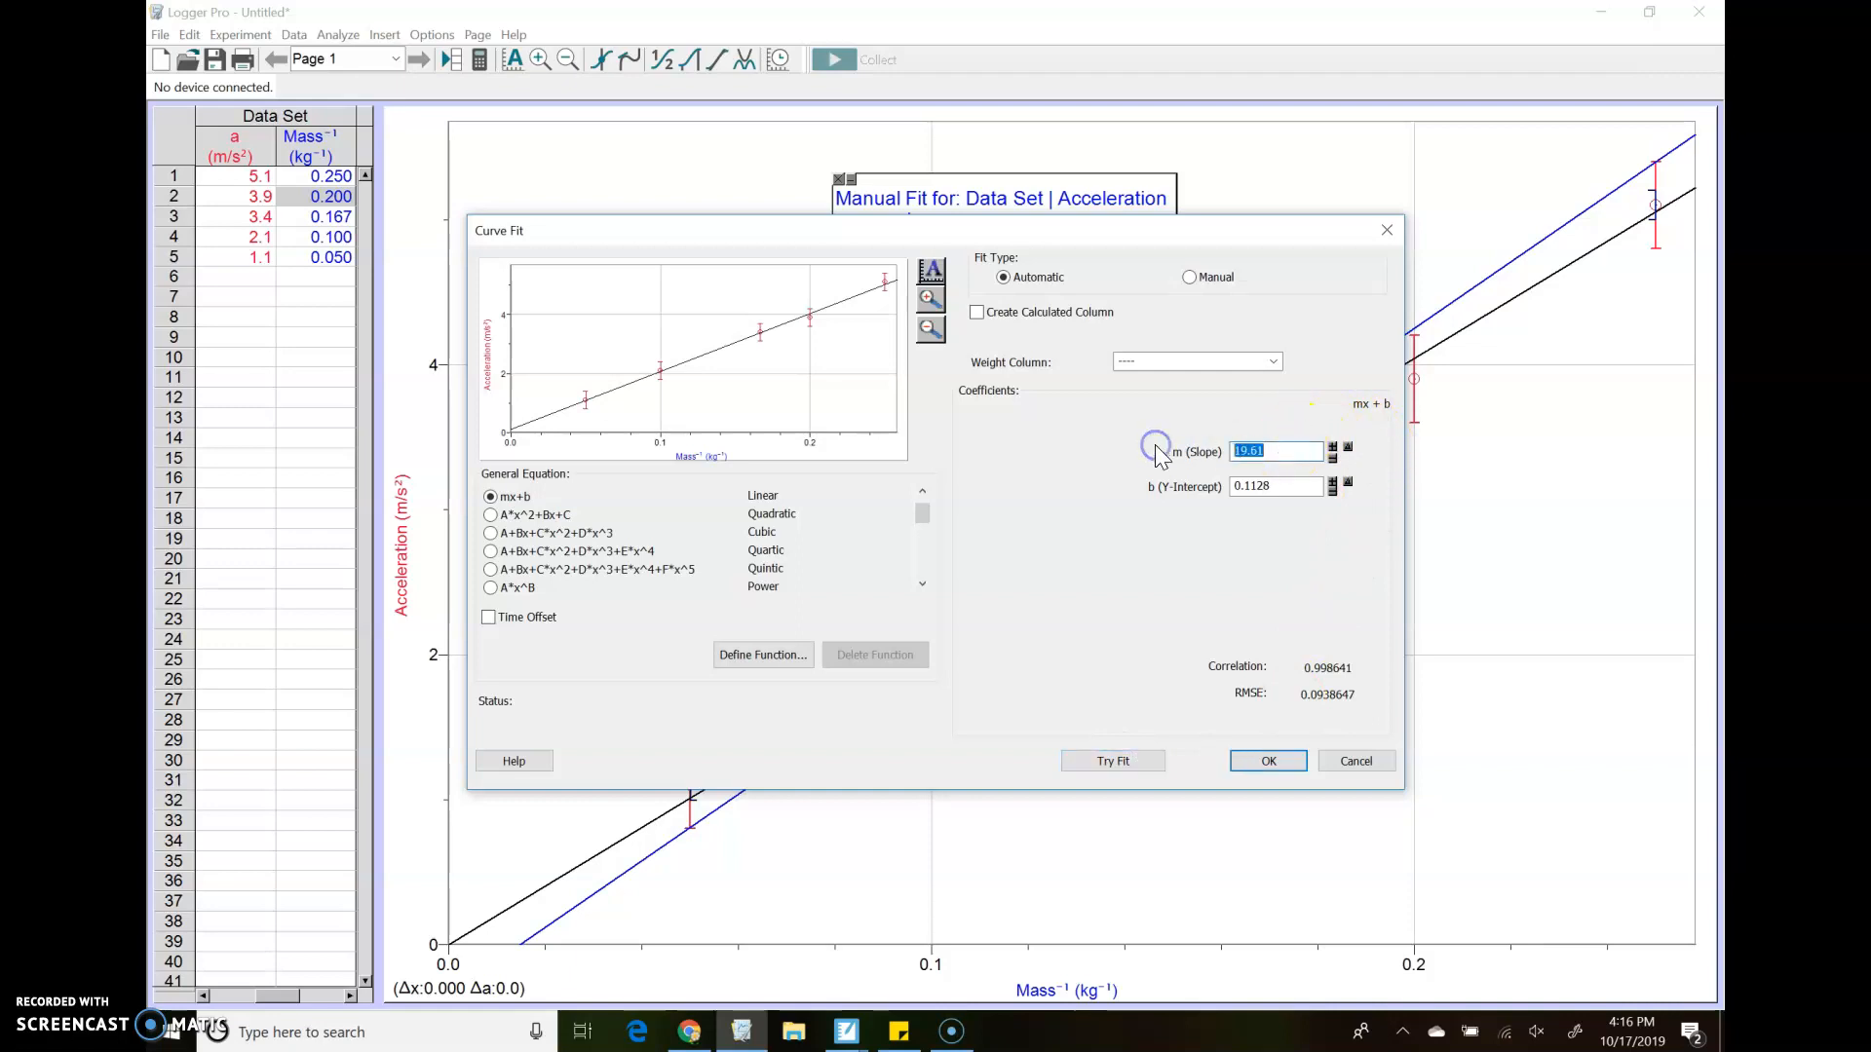
{"action": "type", "text": "18"}
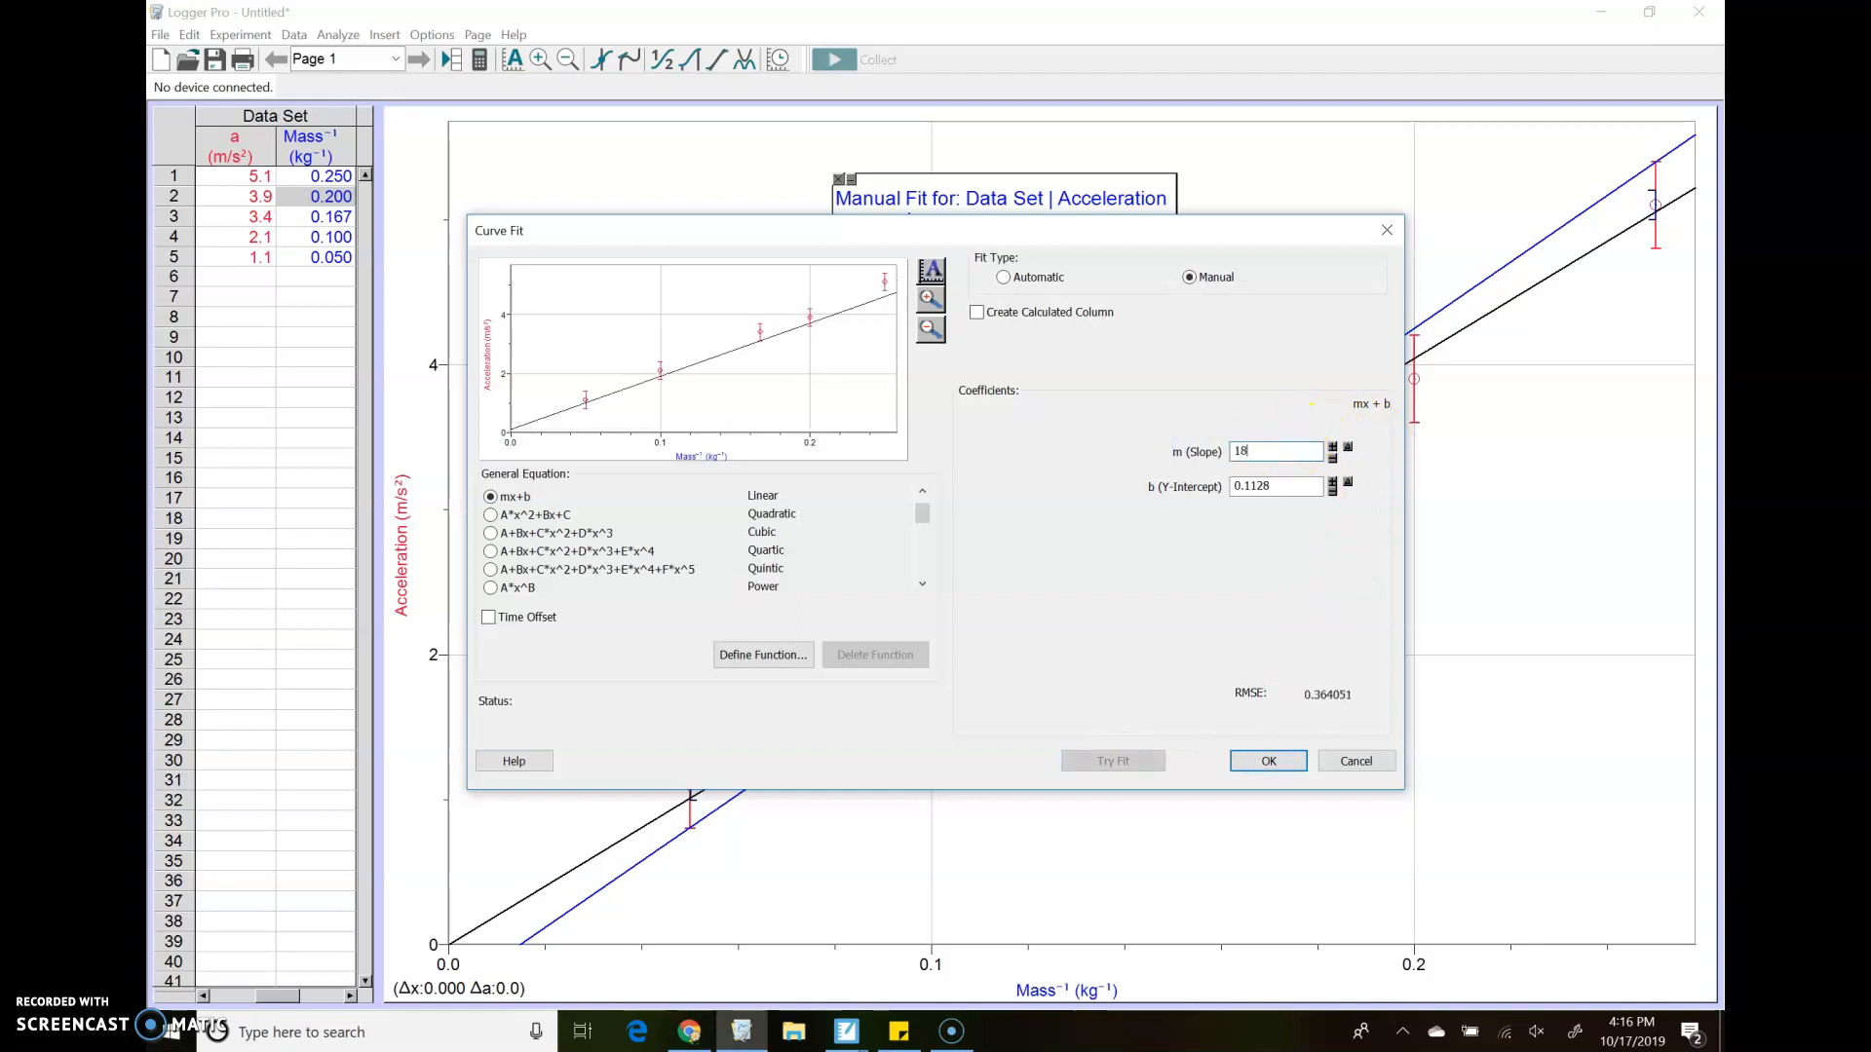
{"action": "left_click", "coordinate": [1269, 760]}
Move the 18-slope fit's info box below the lines and set its text to 14-point dark orange
{"action": "mouse_move", "coordinate": [659, 274]}
{"action": "left_mouse_down"}
{"action": "mouse_move", "coordinate": [1010, 581]}
{"action": "mouse_move", "coordinate": [1102, 725]}
{"action": "left_mouse_up"}
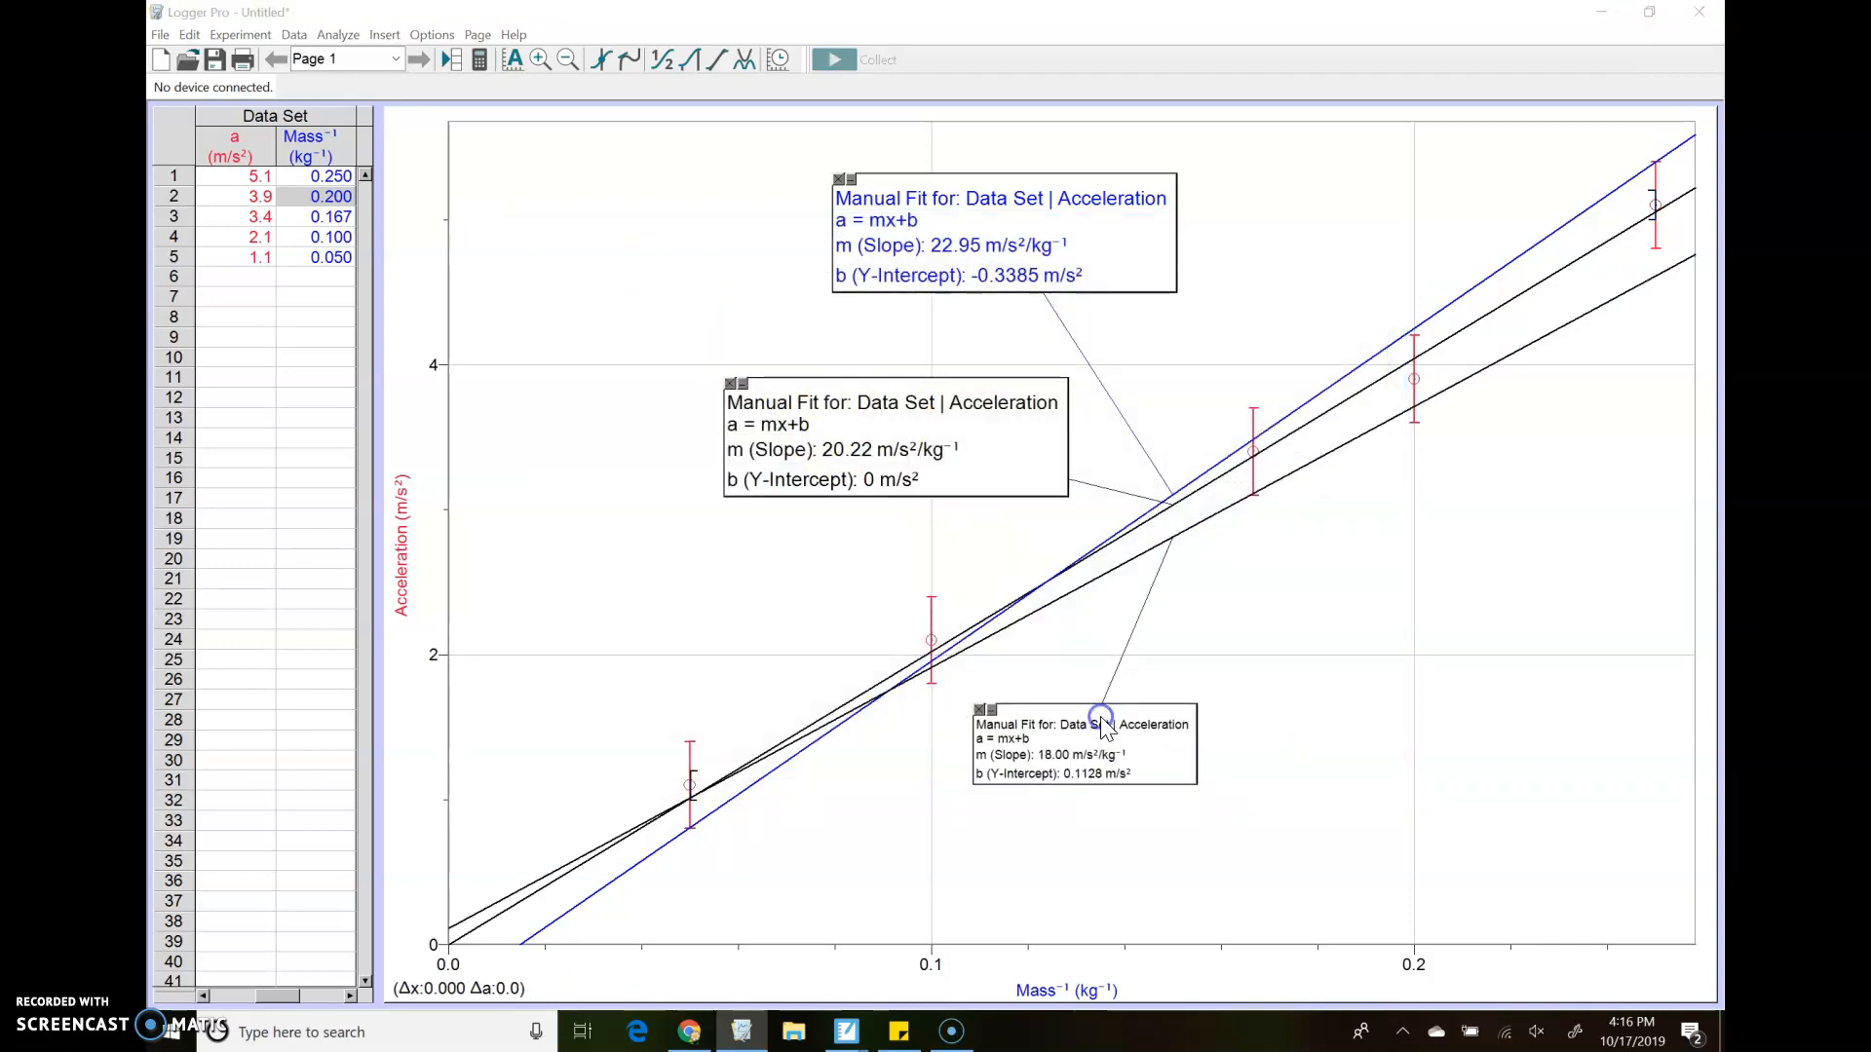
{"action": "double_click", "coordinate": [1102, 724]}
{"action": "left_click", "coordinate": [877, 625]}
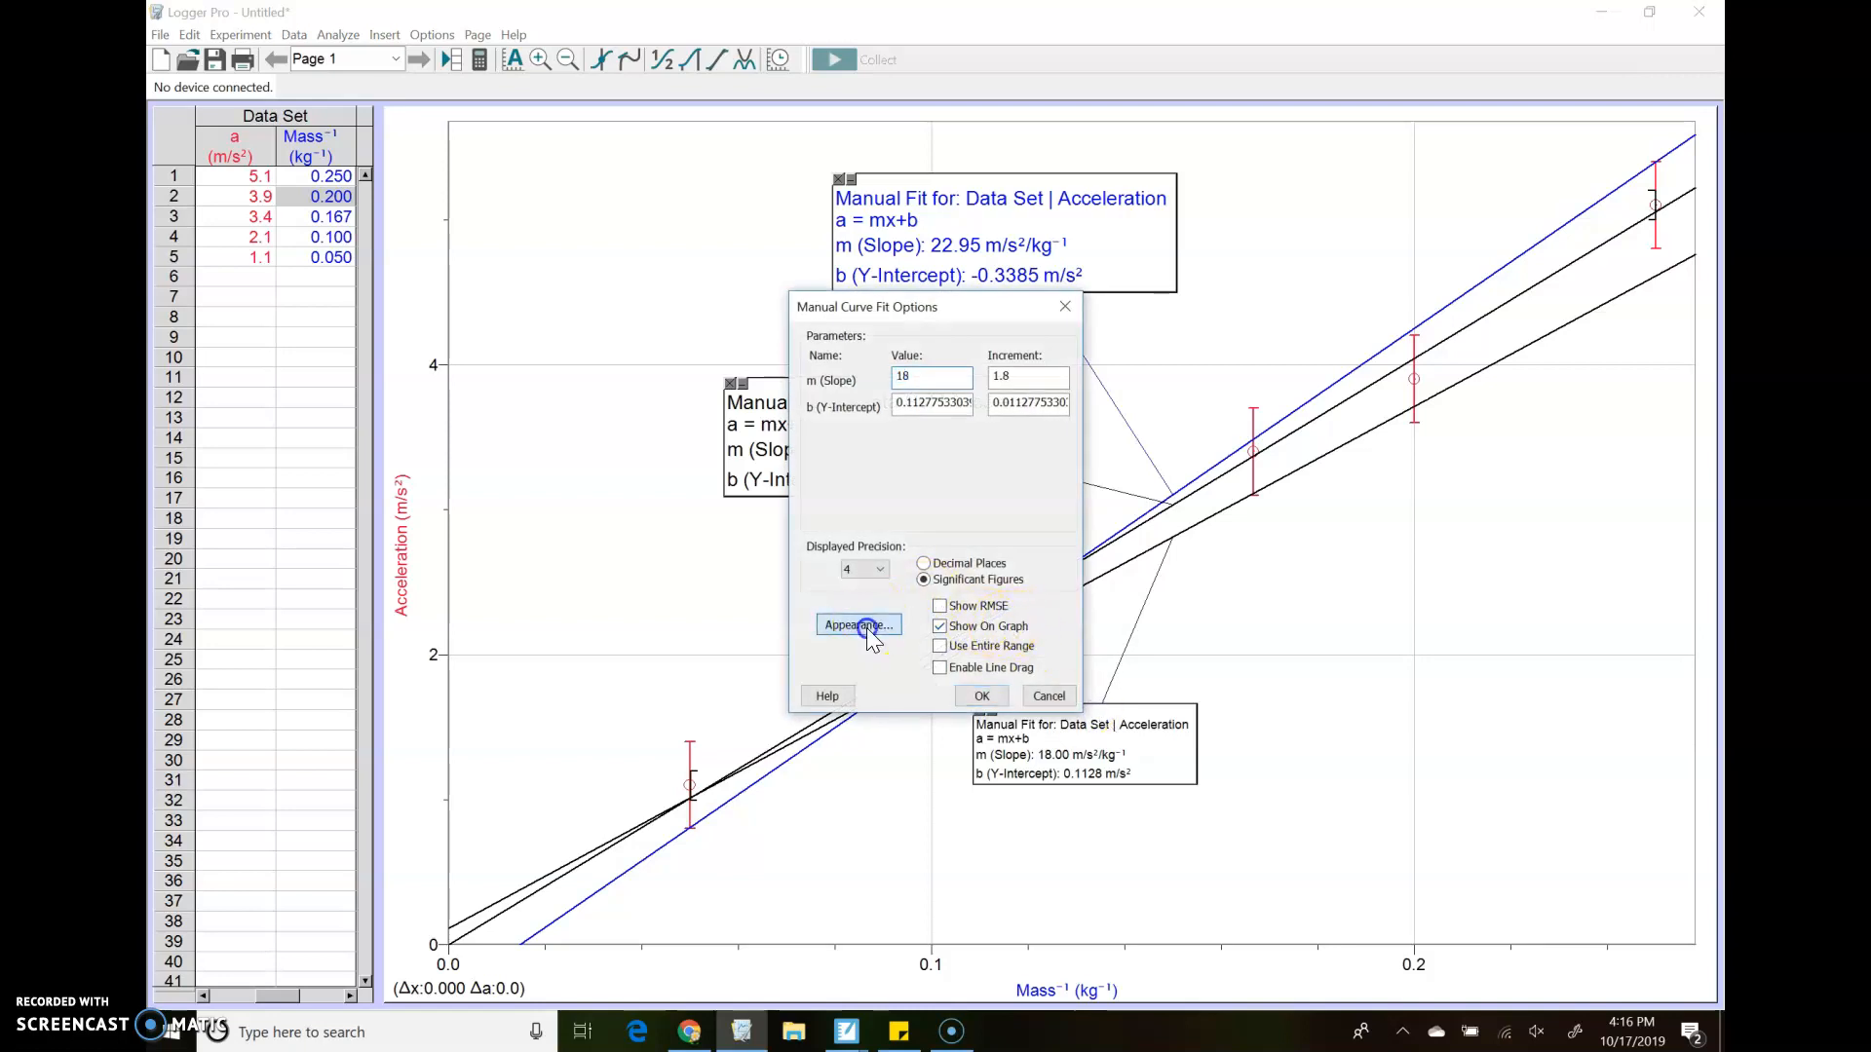
{"action": "left_click", "coordinate": [981, 534]}
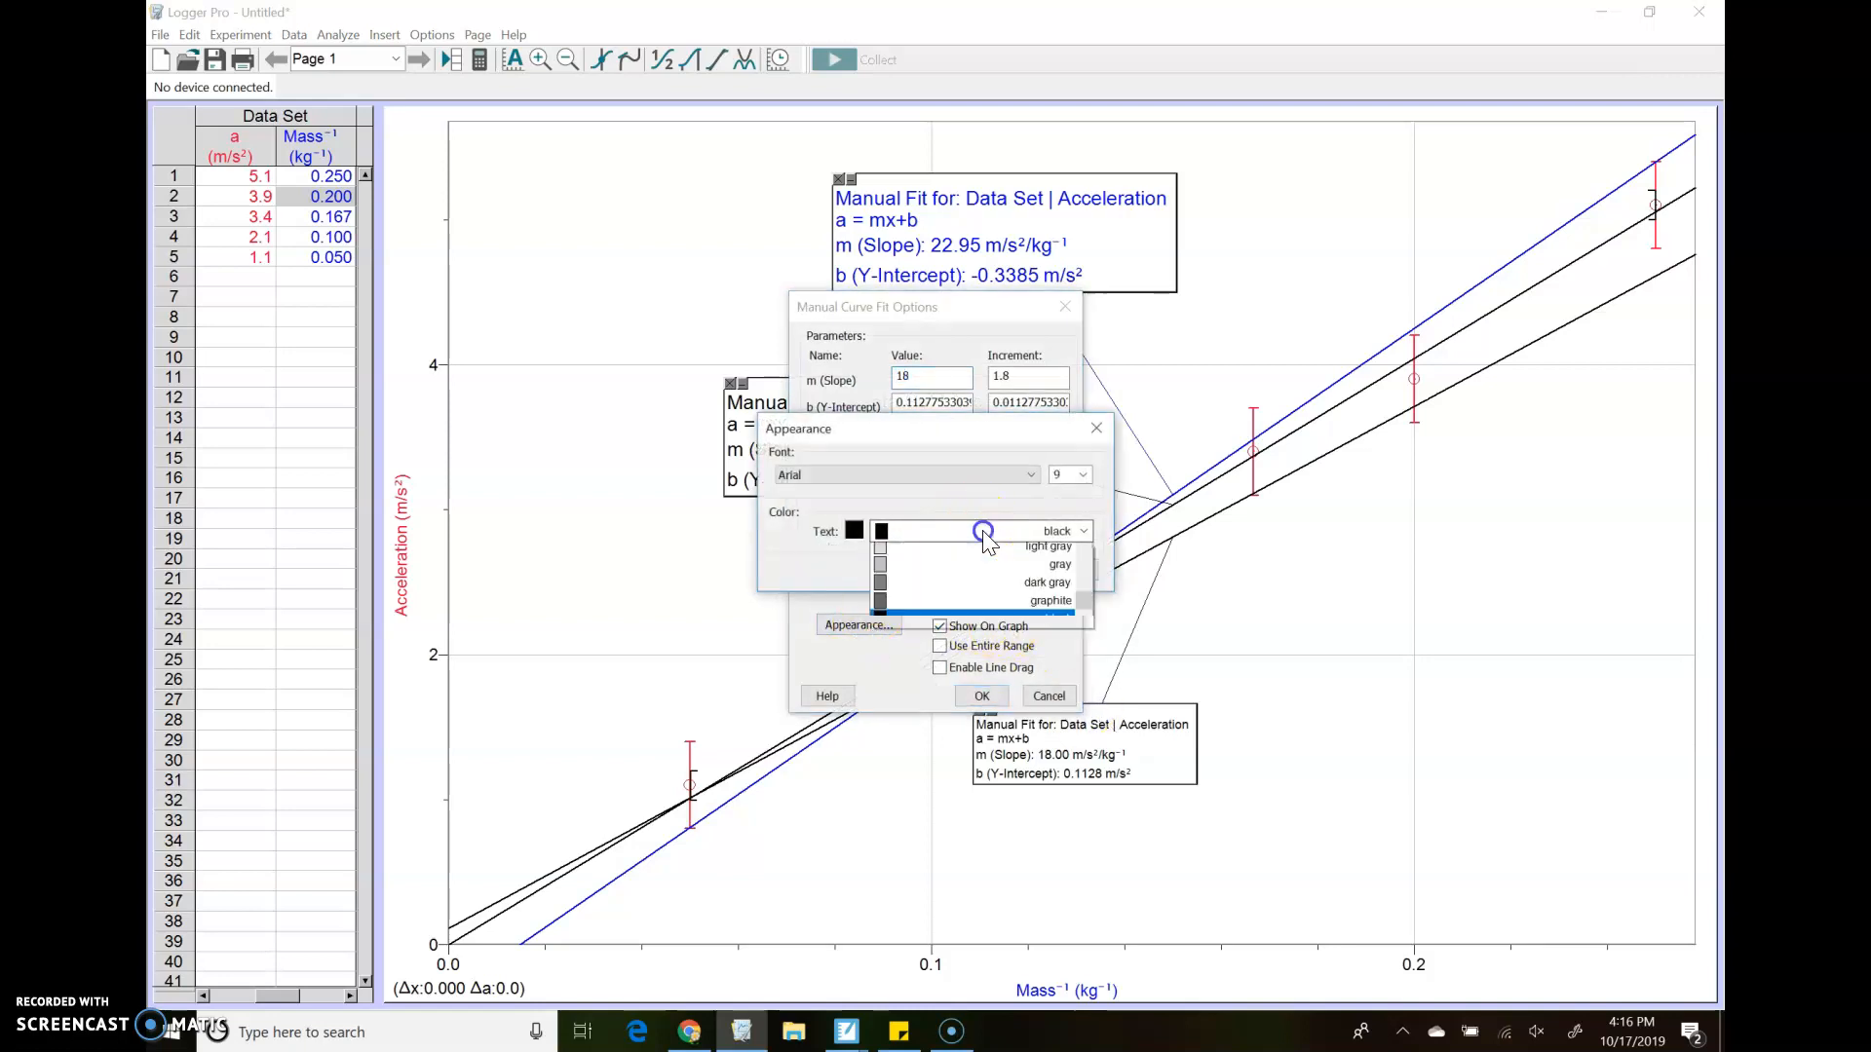
{"action": "scroll", "coordinate": [1004, 623], "scroll_direction": "down", "scroll_amount": 2}
{"action": "scroll", "coordinate": [1004, 629], "scroll_direction": "down", "scroll_amount": 5}
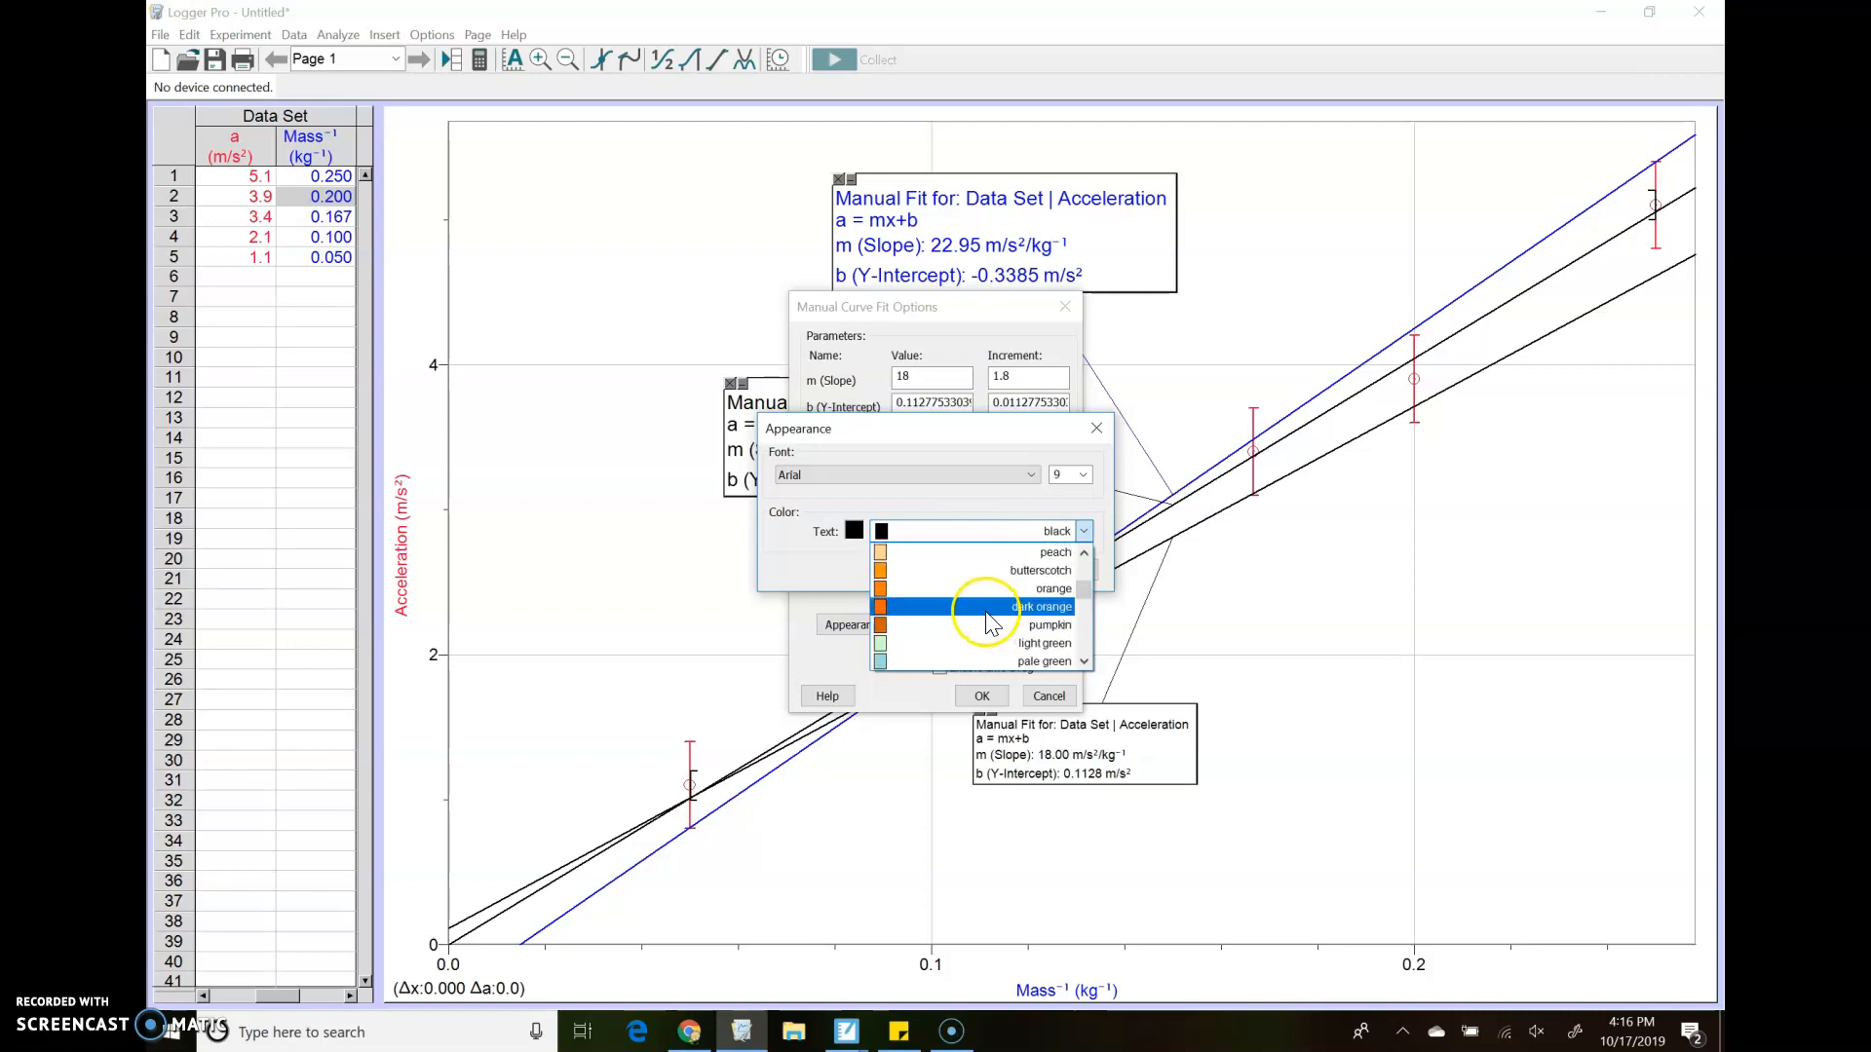
{"action": "scroll", "coordinate": [992, 623], "scroll_direction": "up", "scroll_amount": 1}
{"action": "scroll", "coordinate": [992, 624], "scroll_direction": "down", "scroll_amount": 1}
{"action": "left_click", "coordinate": [970, 607]}
{"action": "left_click", "coordinate": [1009, 575]}
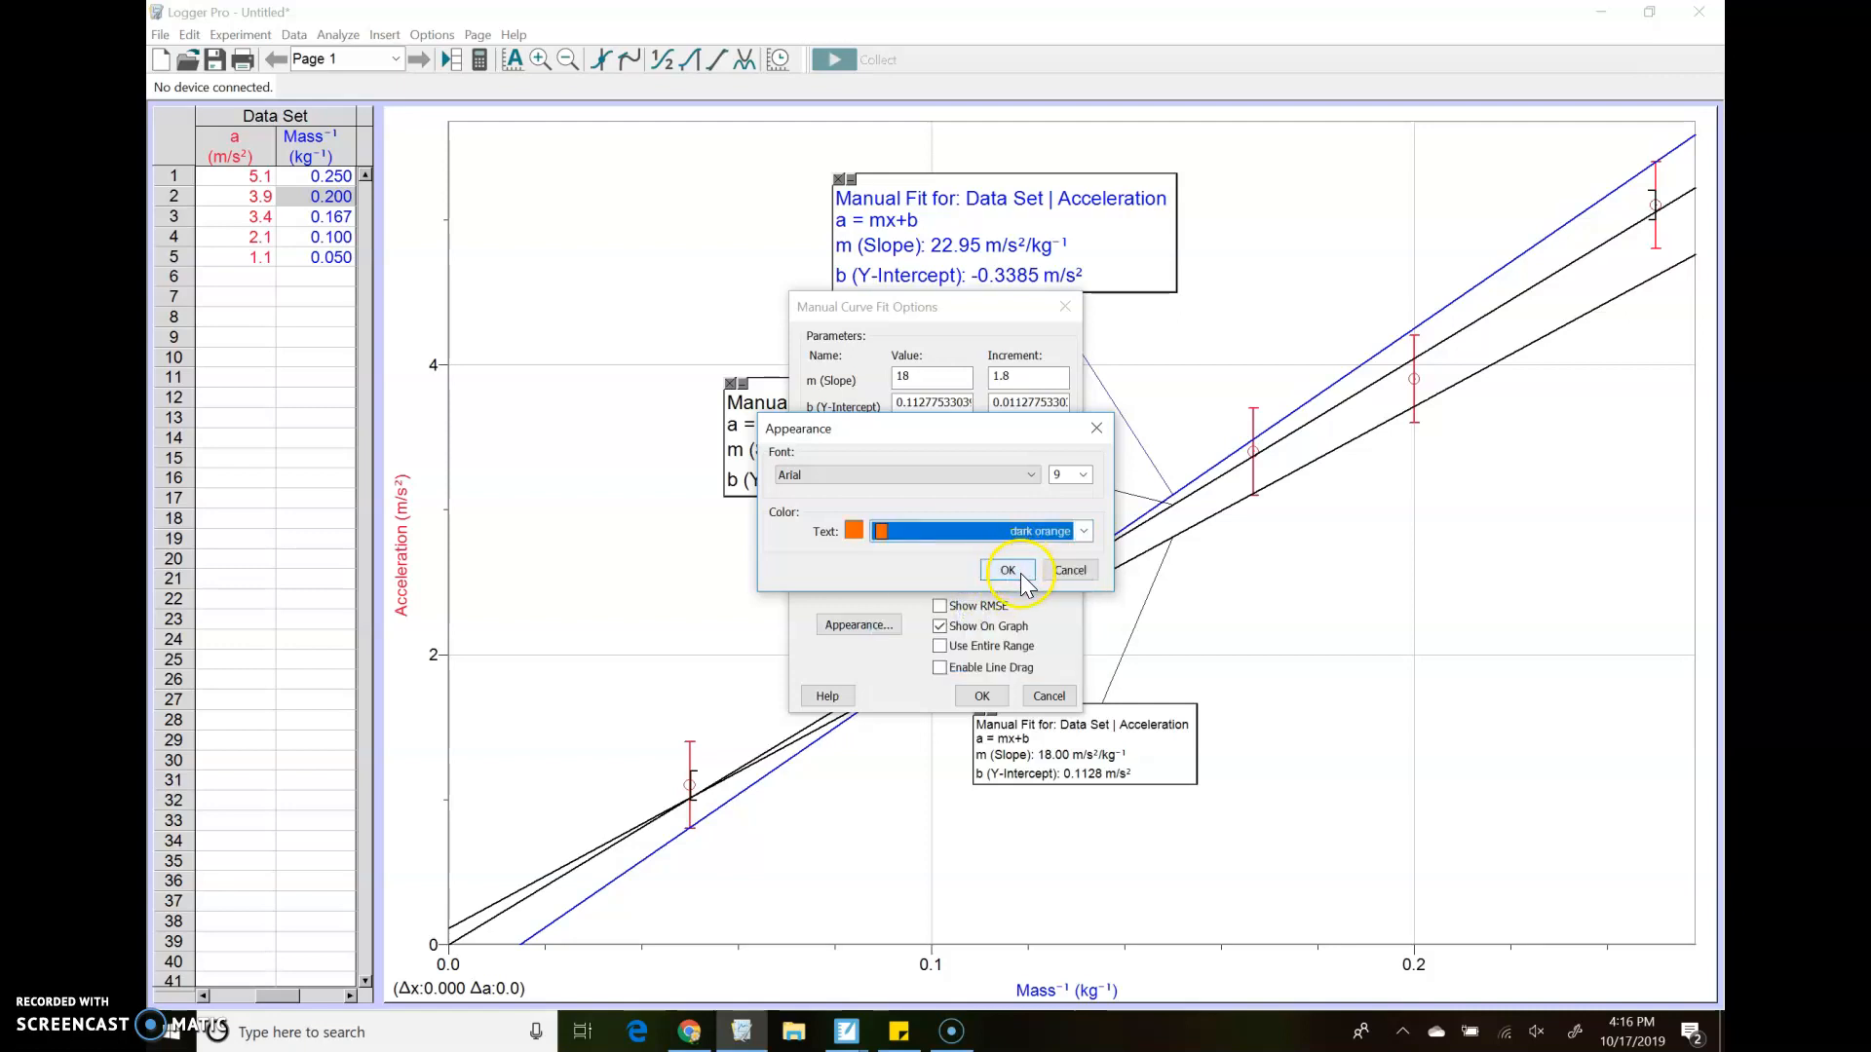
{"action": "left_click", "coordinate": [1083, 475]}
{"action": "left_click", "coordinate": [1060, 559]}
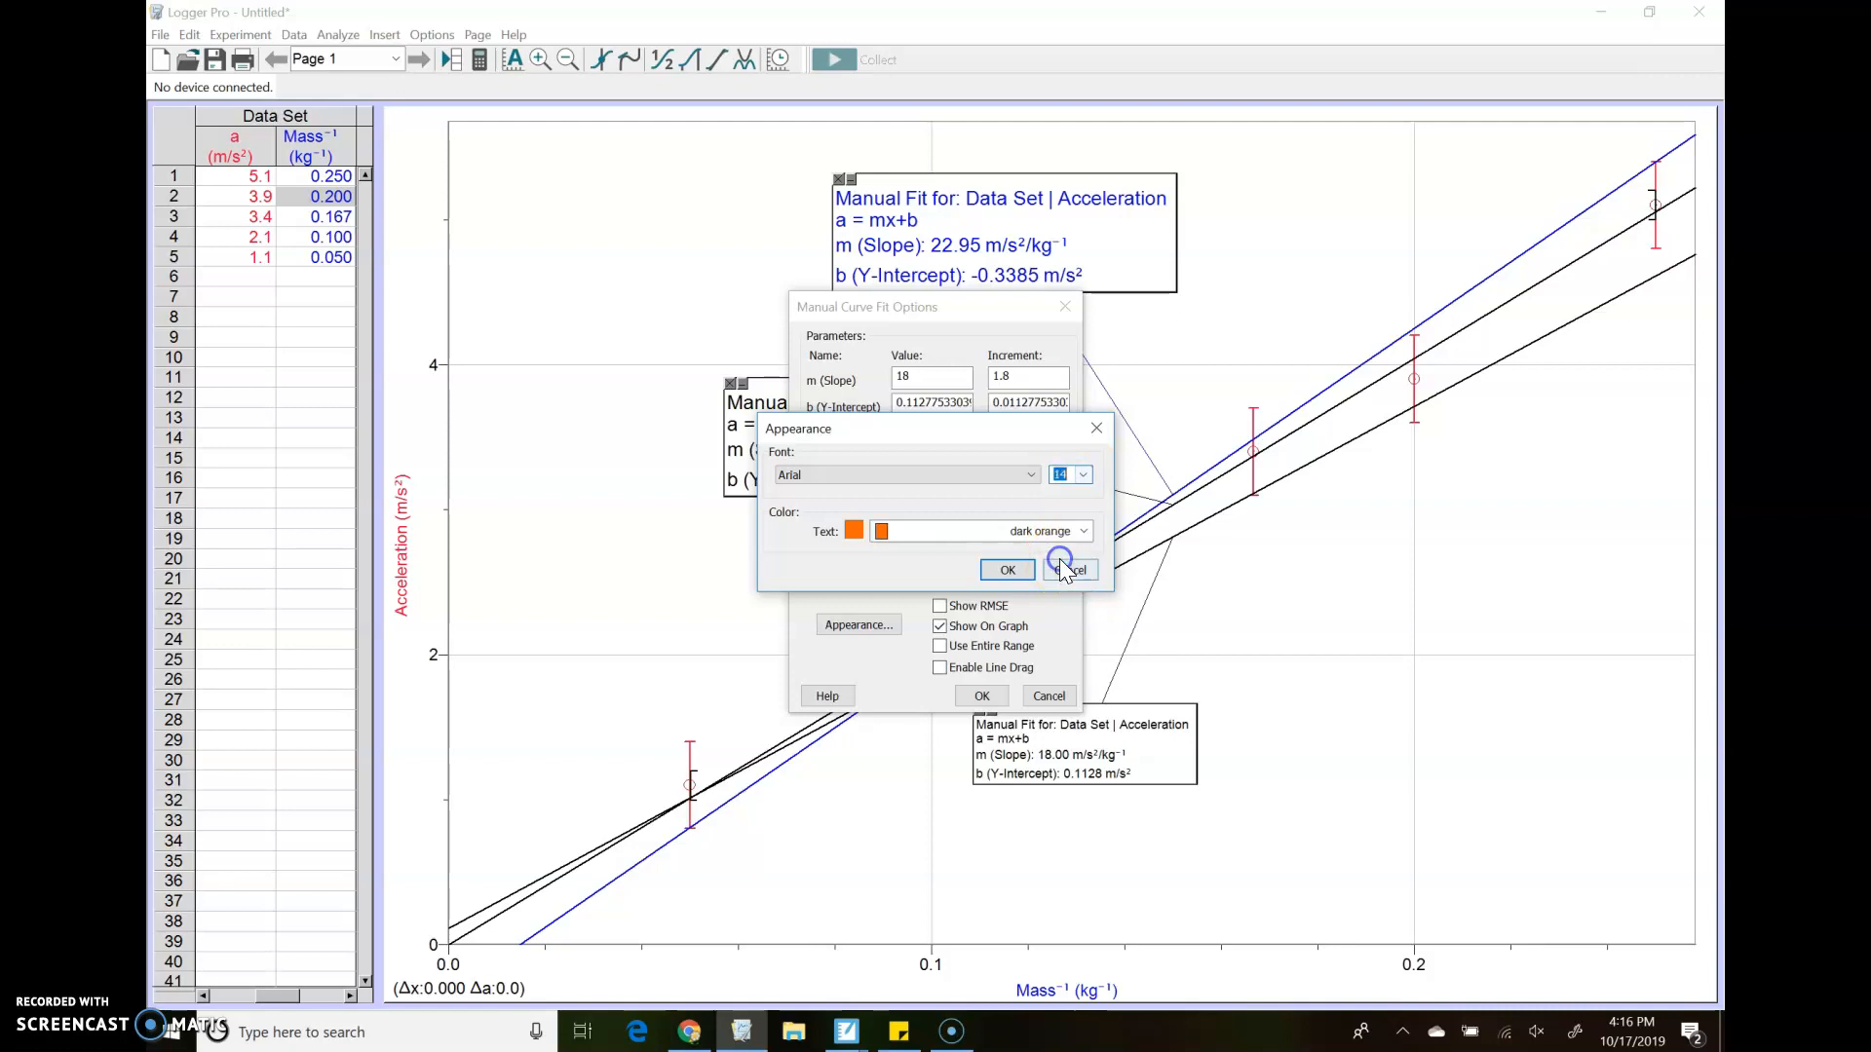
{"action": "left_click", "coordinate": [1007, 570]}
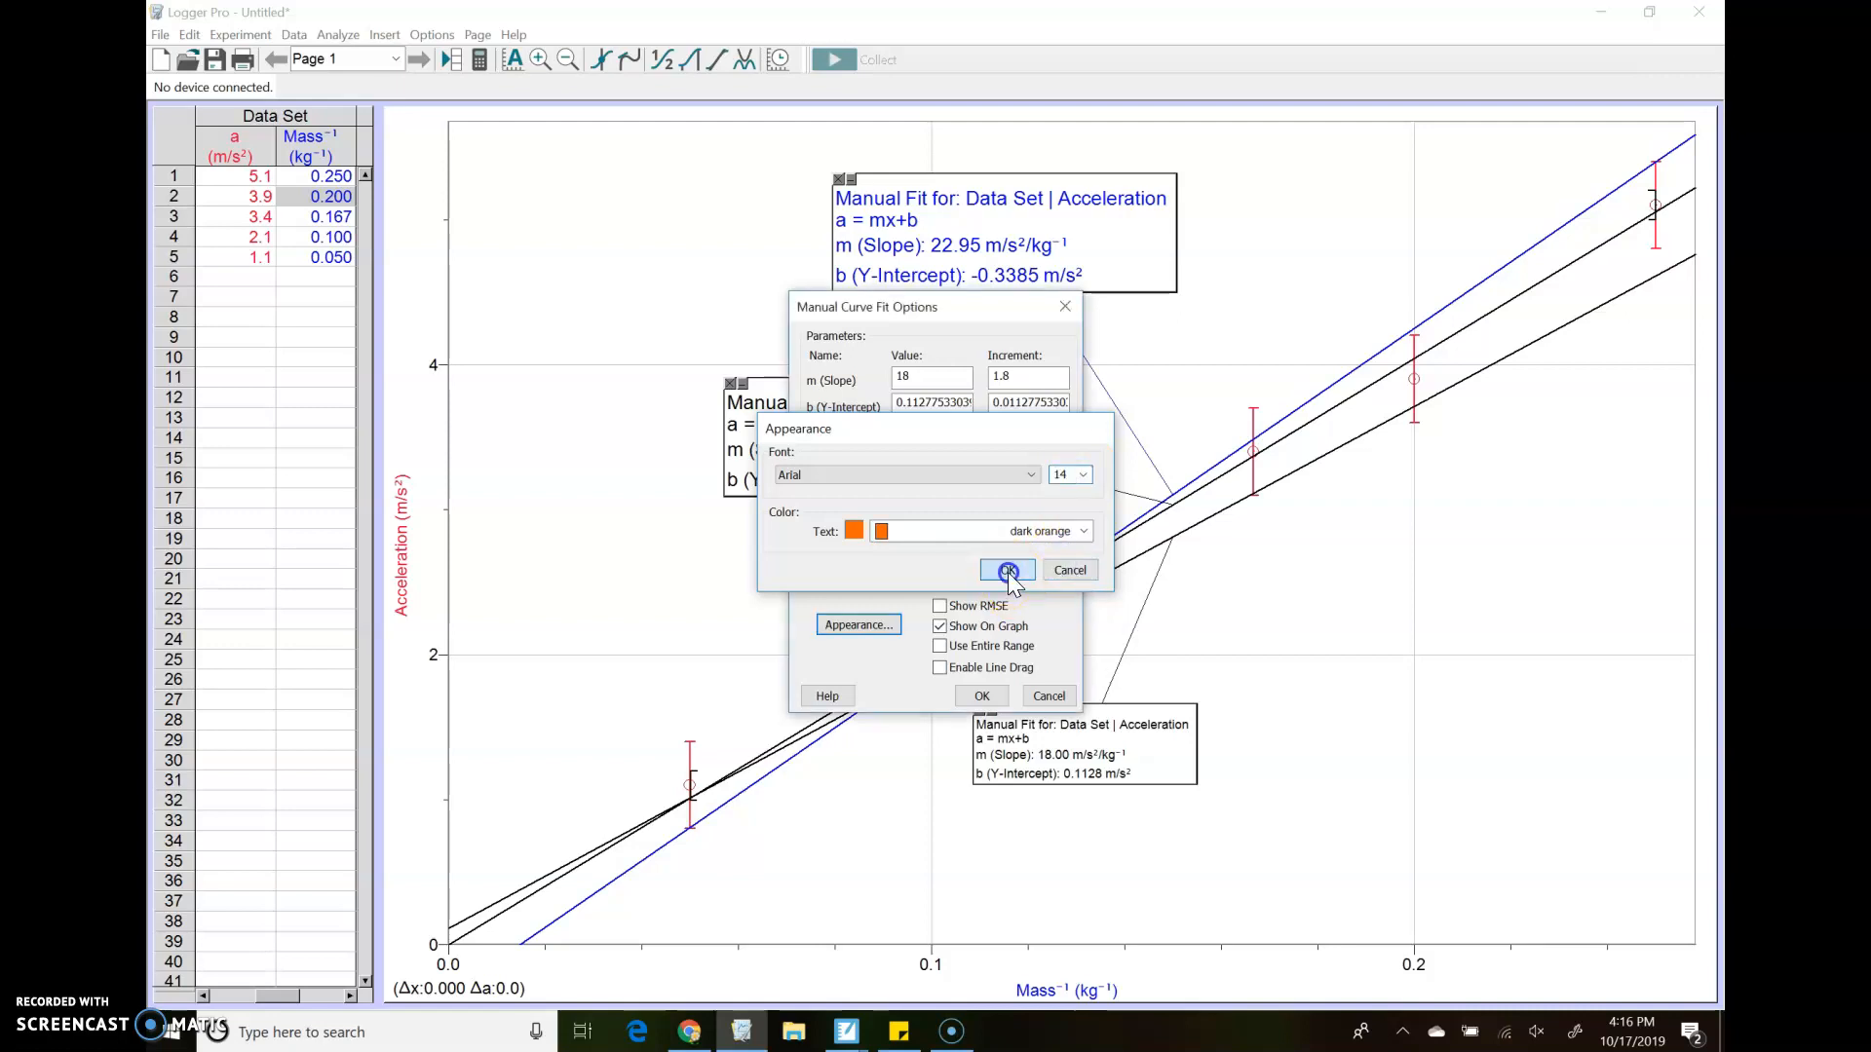
Enable line dragging for the orange fit and adjust its line to a slope of about 17.02 and y-intercept about 0.53
{"action": "left_click", "coordinate": [942, 667]}
{"action": "left_click", "coordinate": [969, 695]}
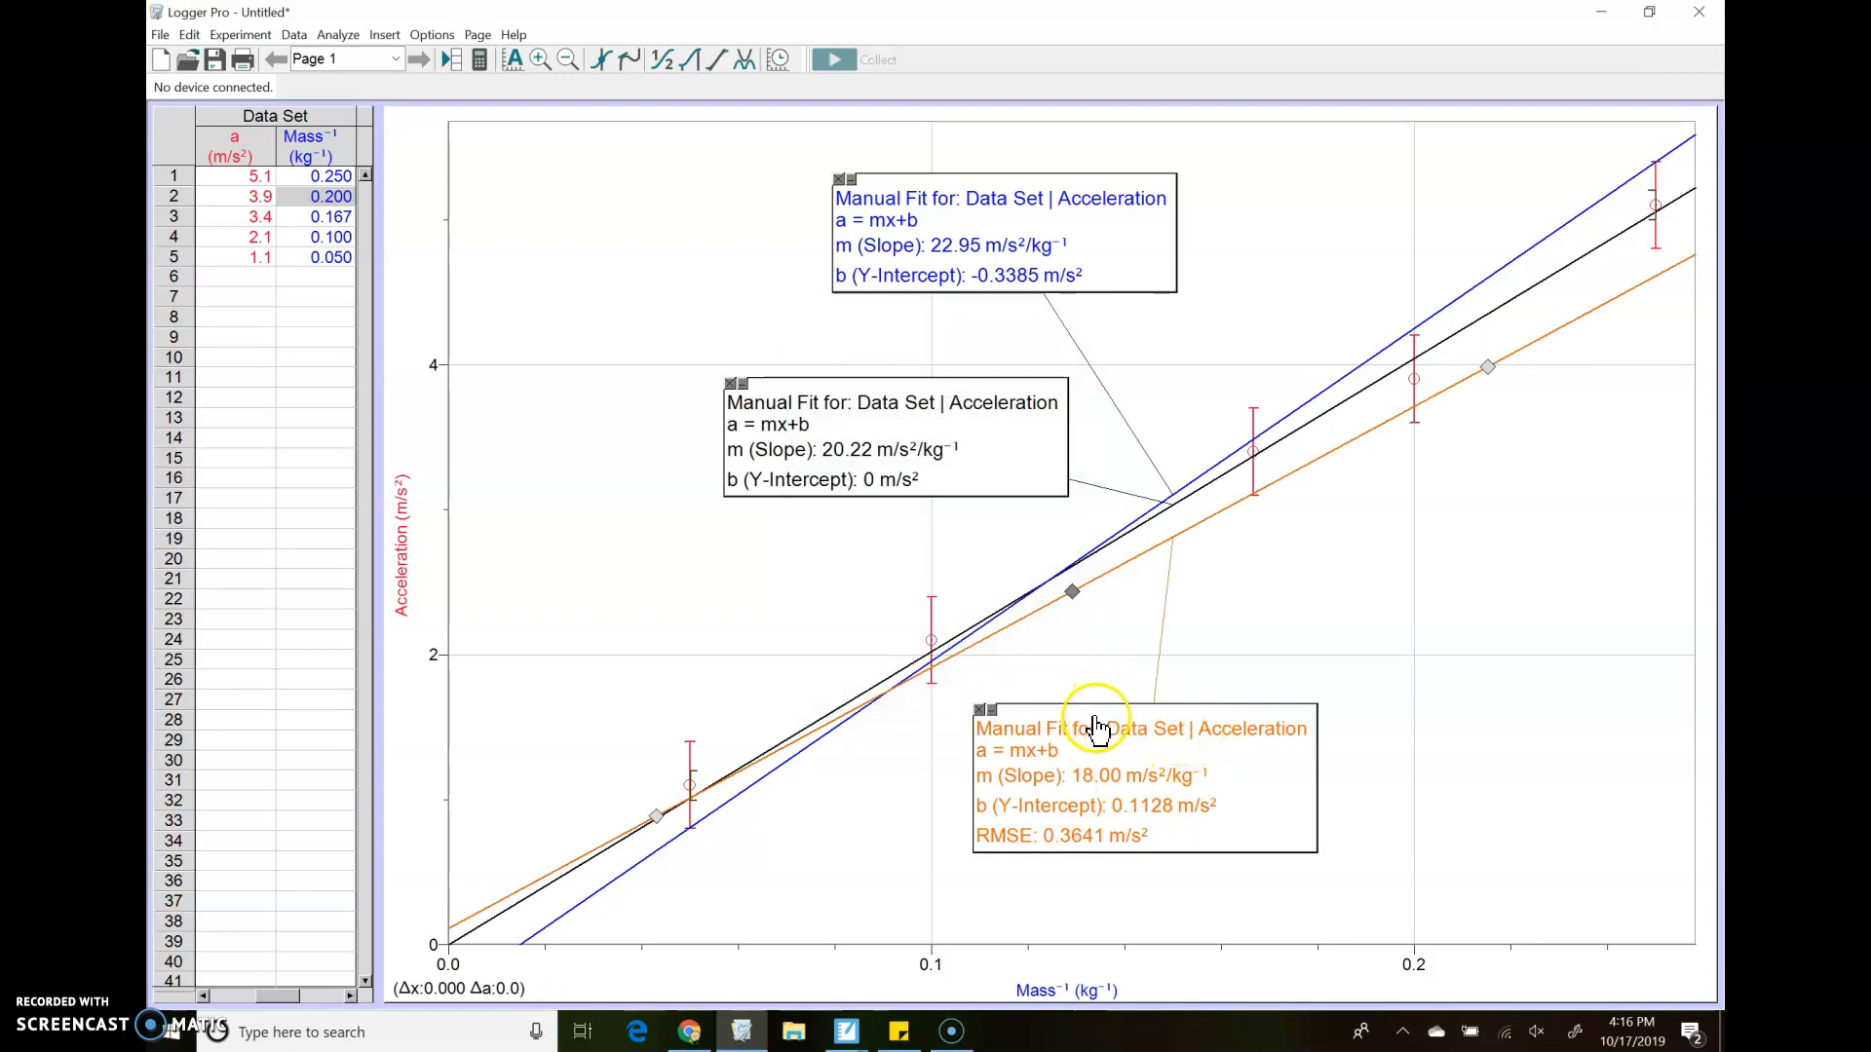
{"action": "left_click_drag", "start_coordinate": [657, 817], "coordinate": [652, 761]}
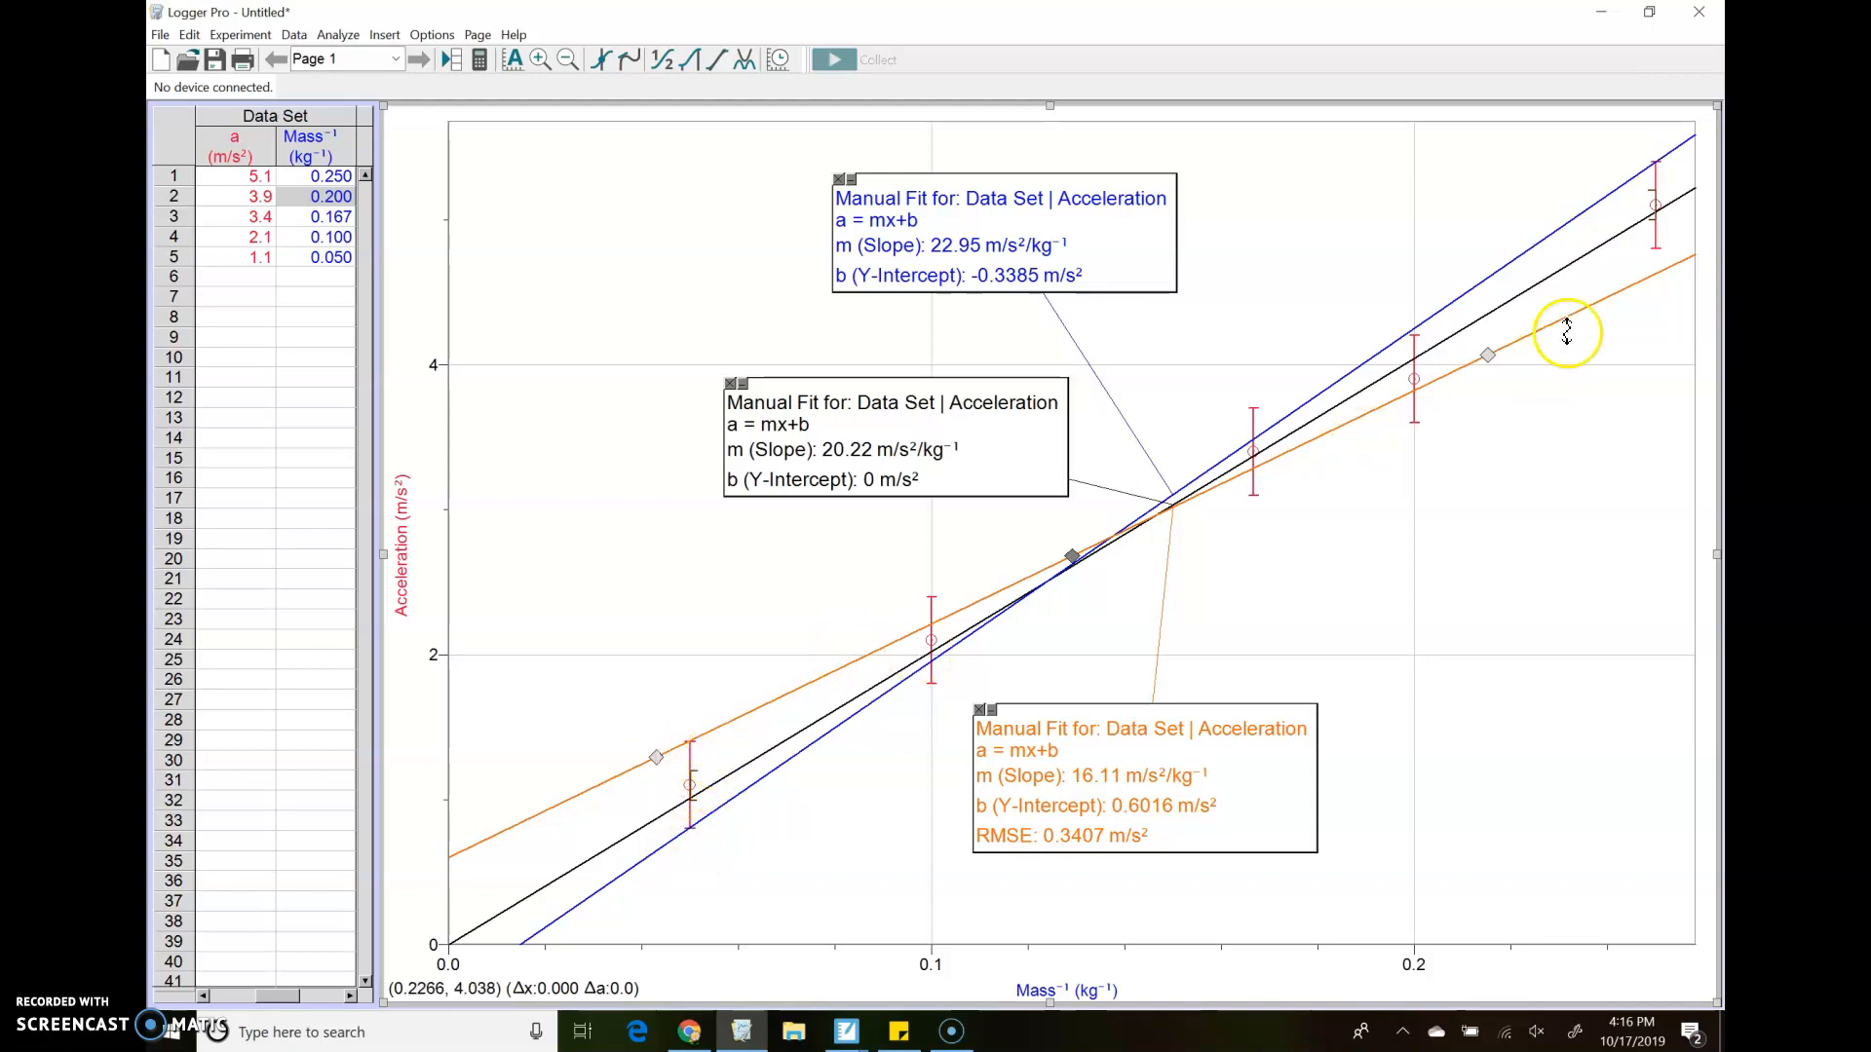
{"action": "left_click_drag", "start_coordinate": [1488, 344], "coordinate": [1483, 339]}
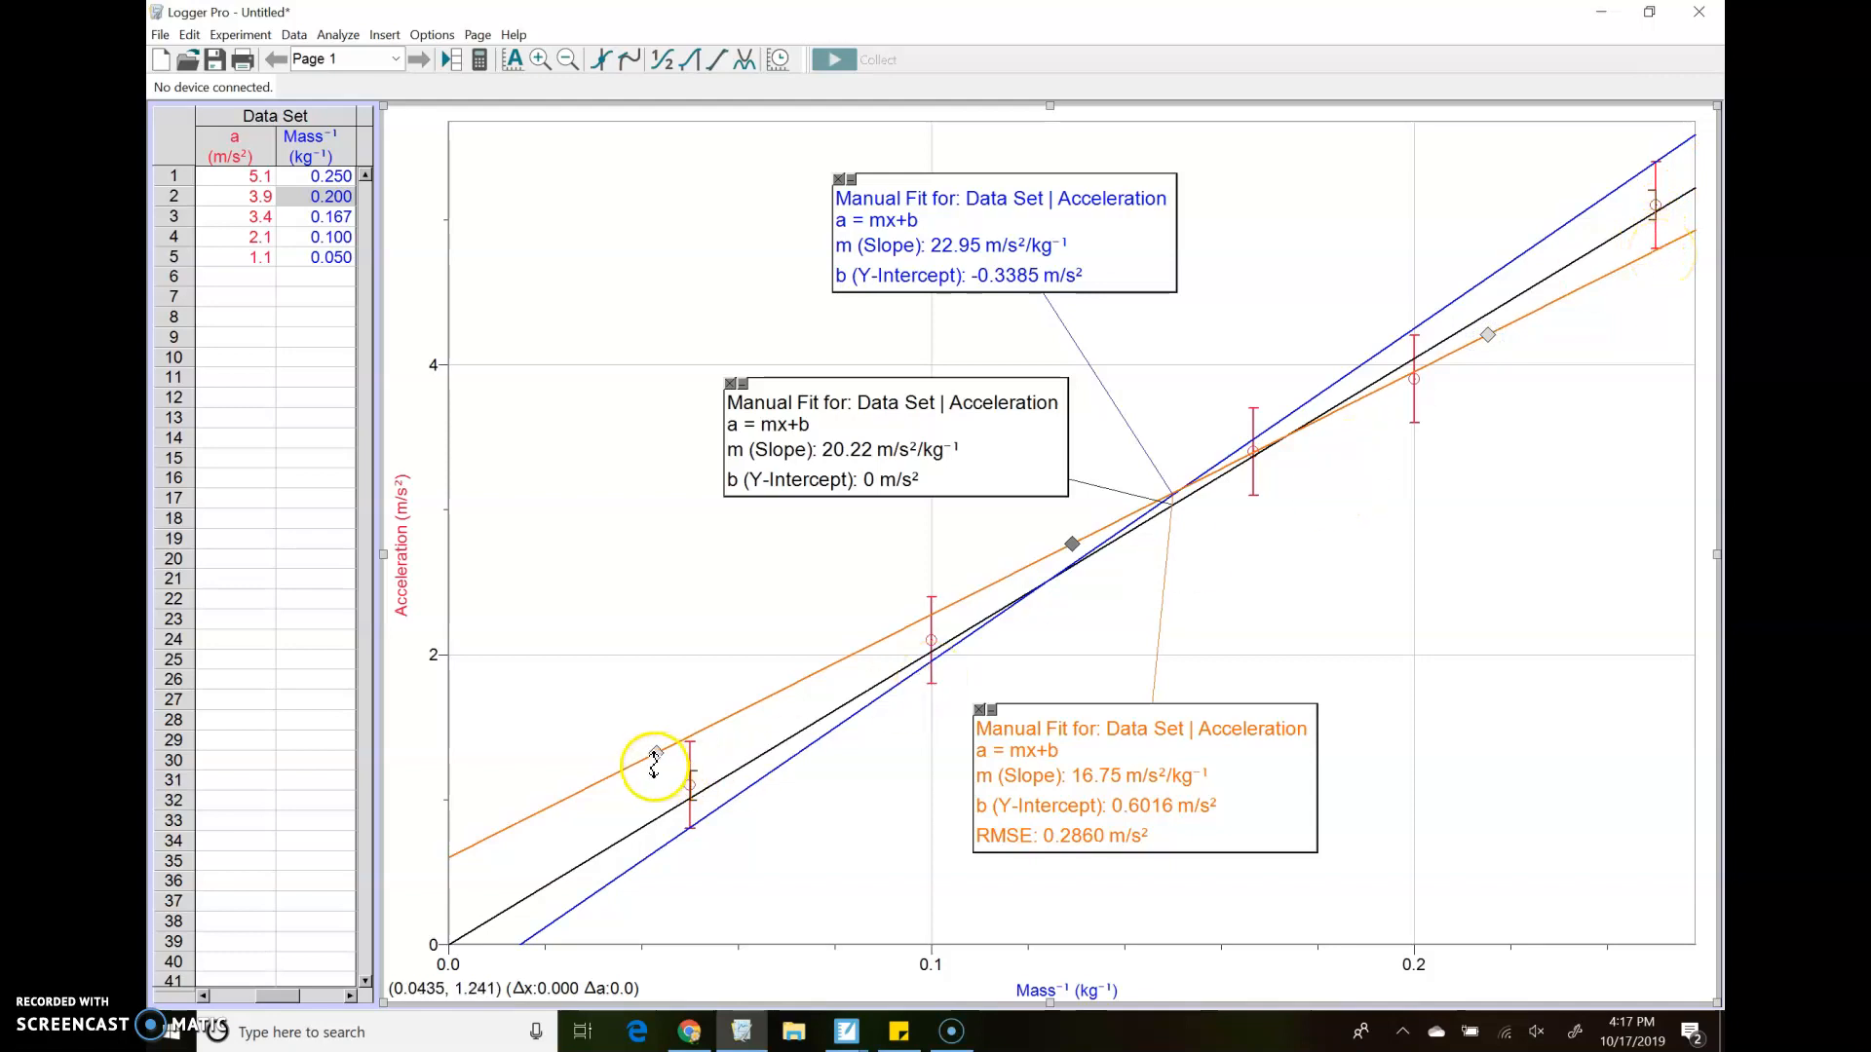
{"action": "left_click_drag", "start_coordinate": [657, 753], "coordinate": [662, 759]}
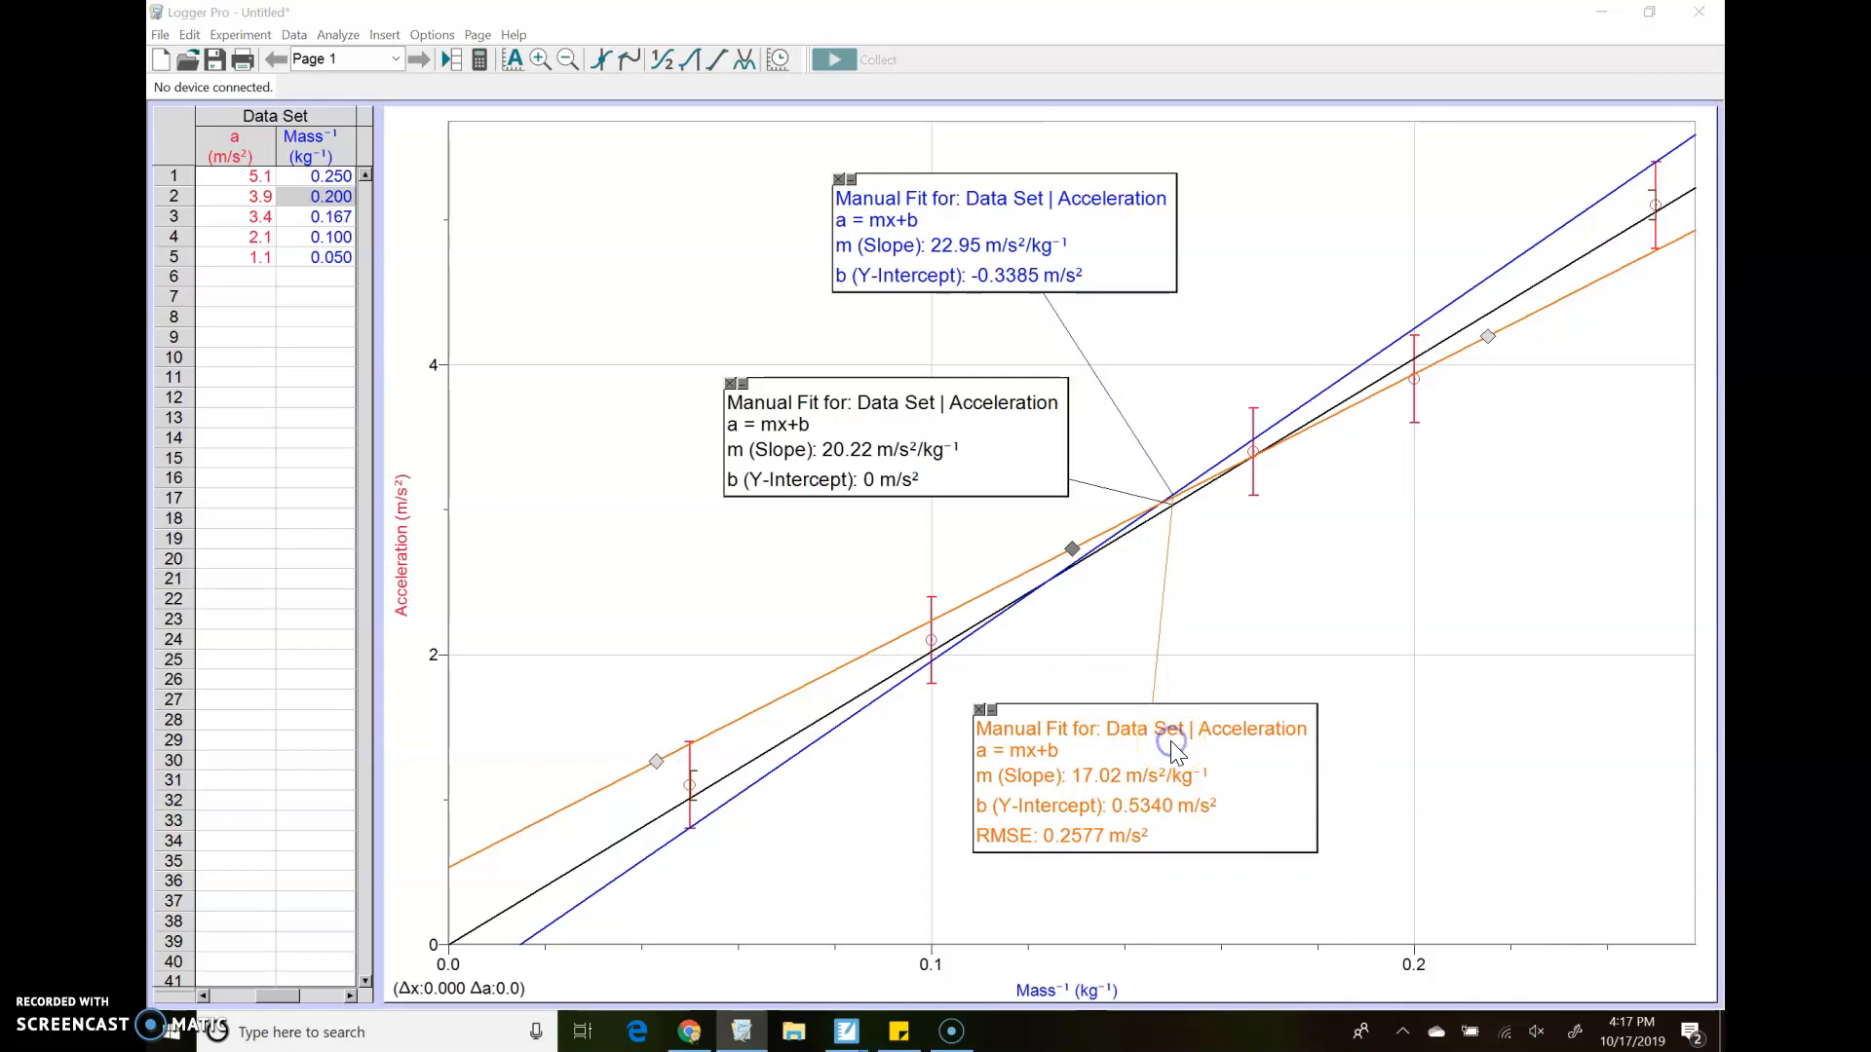
Disable line dragging for the orange fit
{"action": "double_click", "coordinate": [1172, 750]}
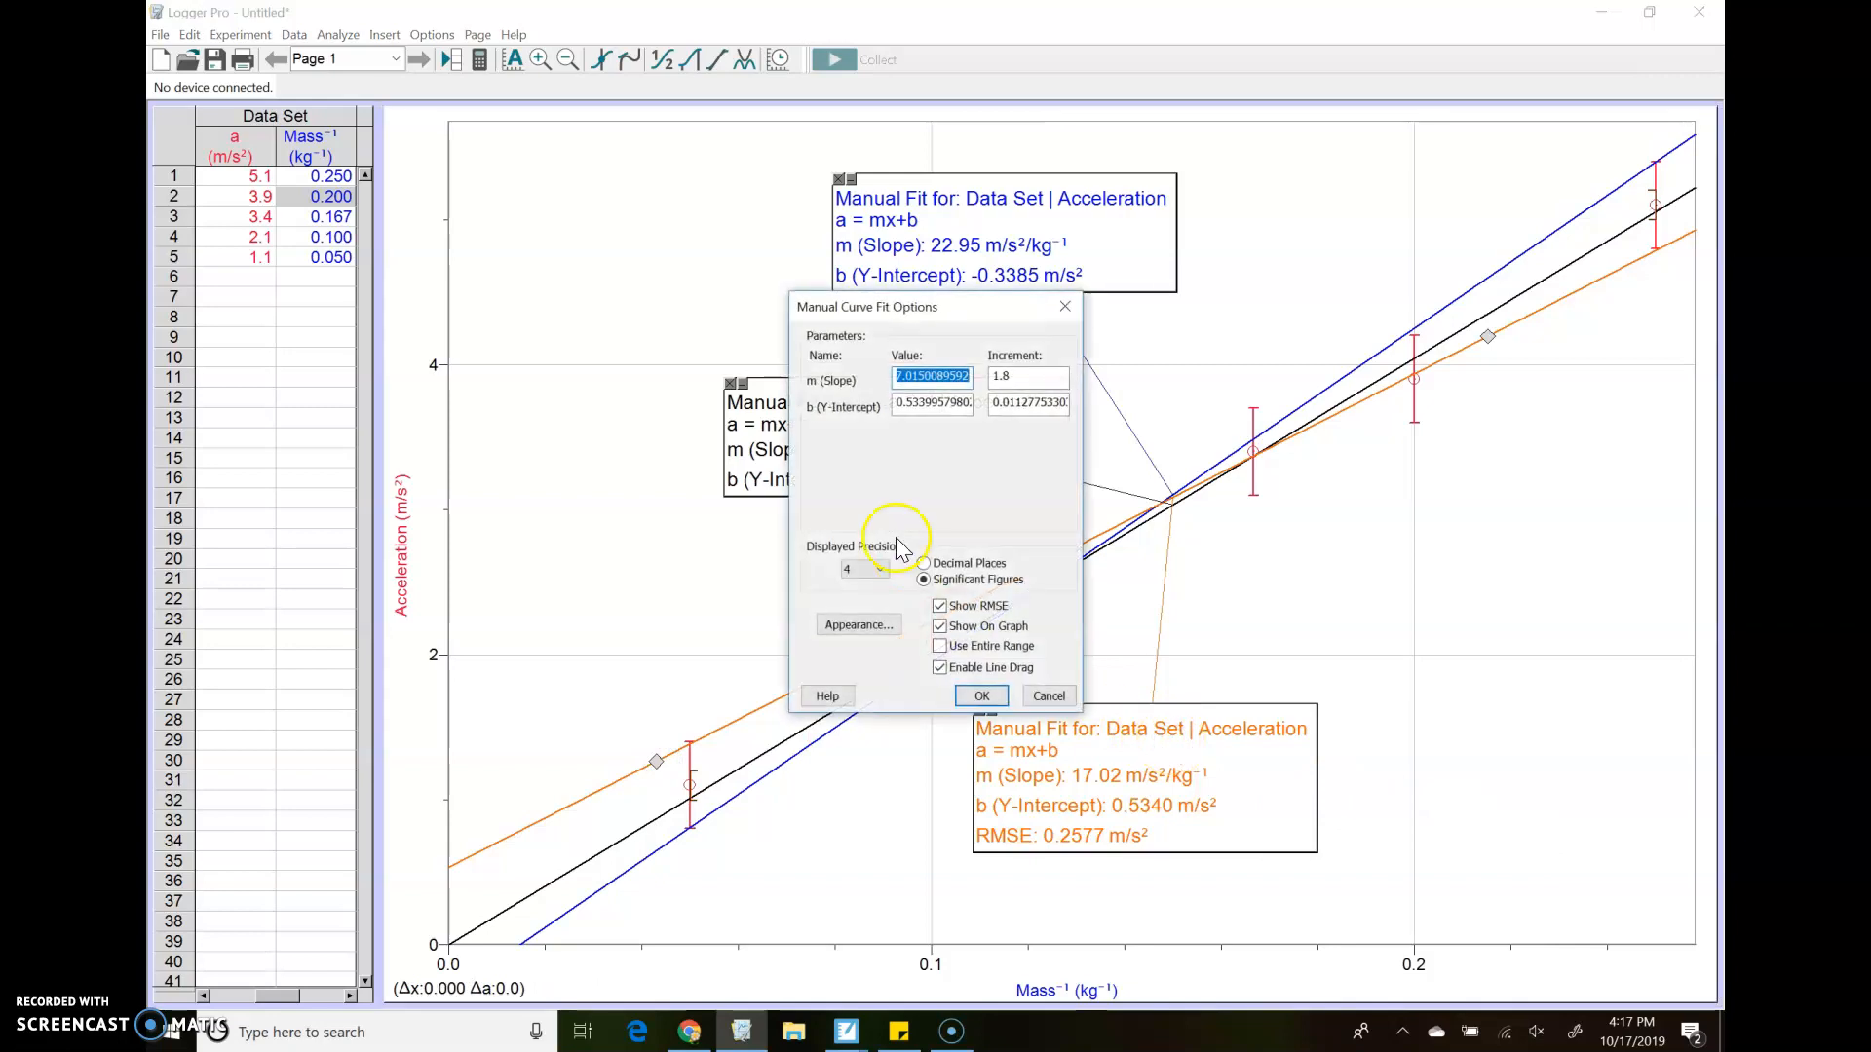
{"action": "left_click", "coordinate": [939, 668]}
{"action": "left_click", "coordinate": [984, 697]}
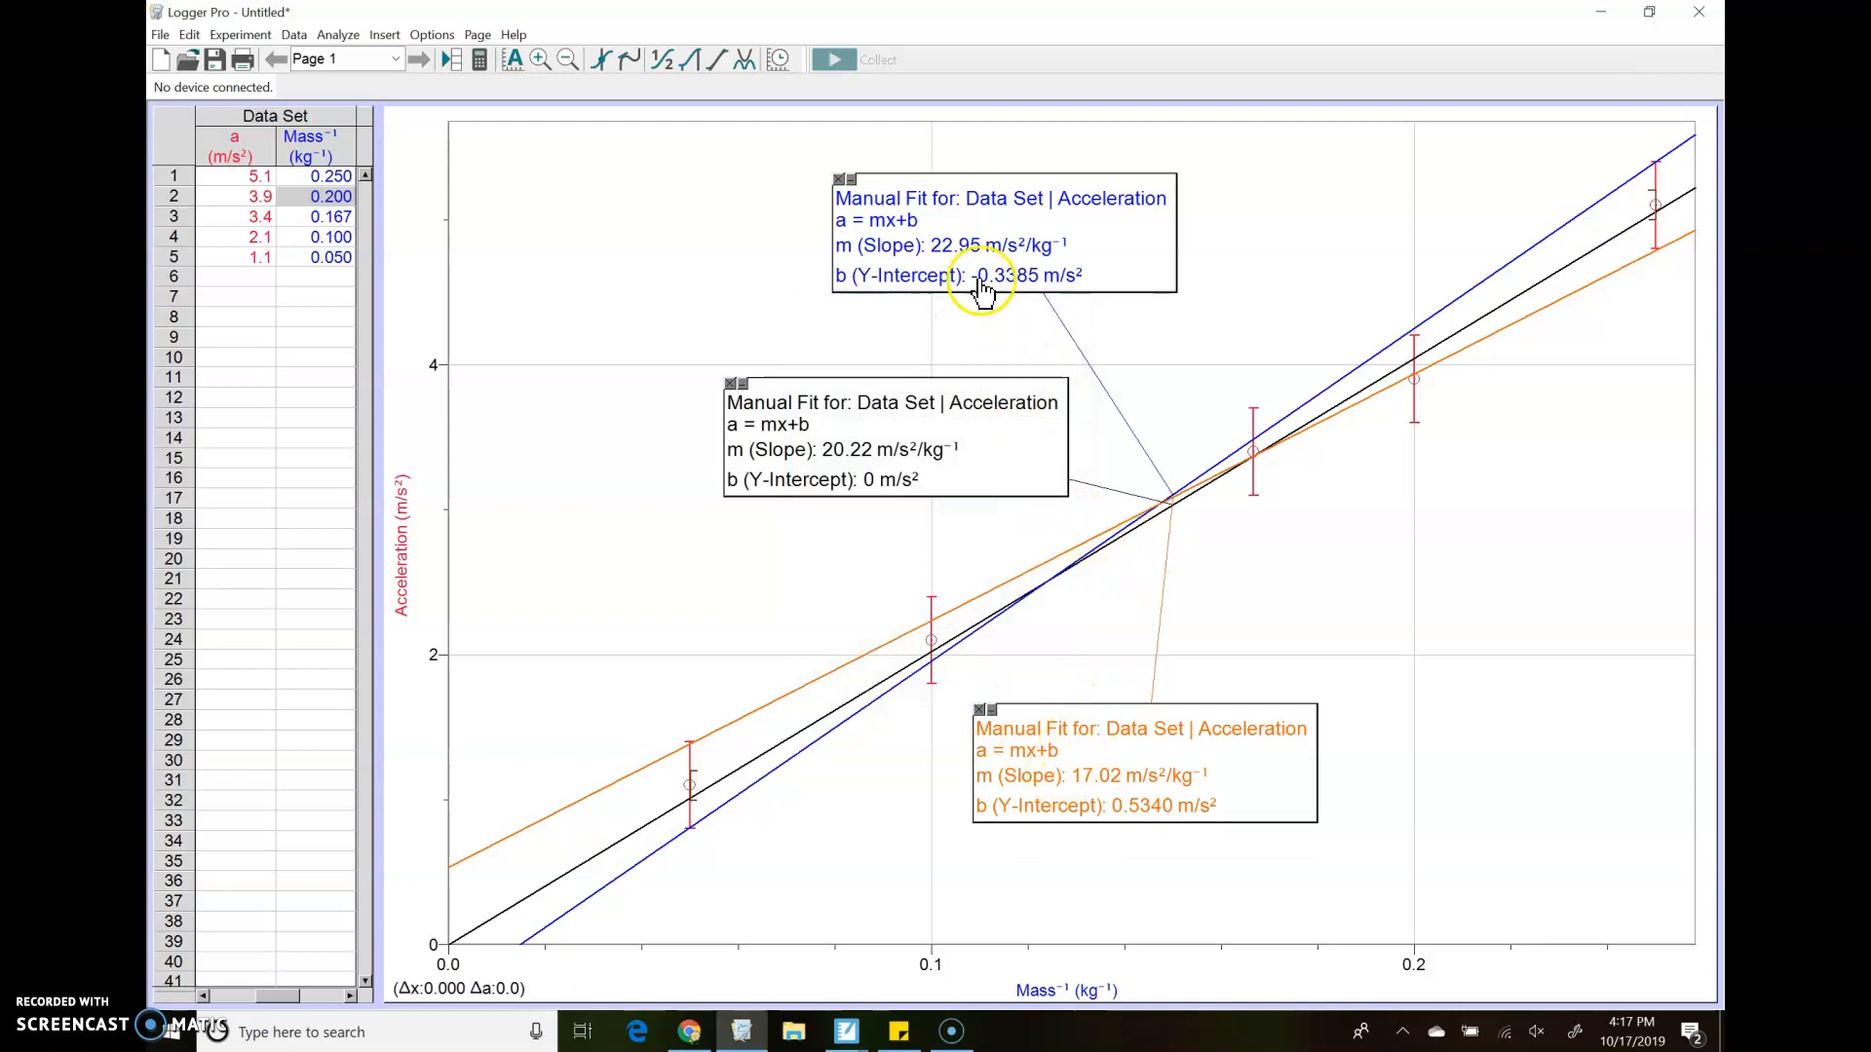
Stack the three fit info boxes above the lines, with blue on top, black in the middle and orange at the bottom
{"action": "mouse_move", "coordinate": [962, 256]}
{"action": "left_mouse_down"}
{"action": "mouse_move", "coordinate": [874, 263]}
{"action": "mouse_move", "coordinate": [849, 219]}
{"action": "left_mouse_up"}
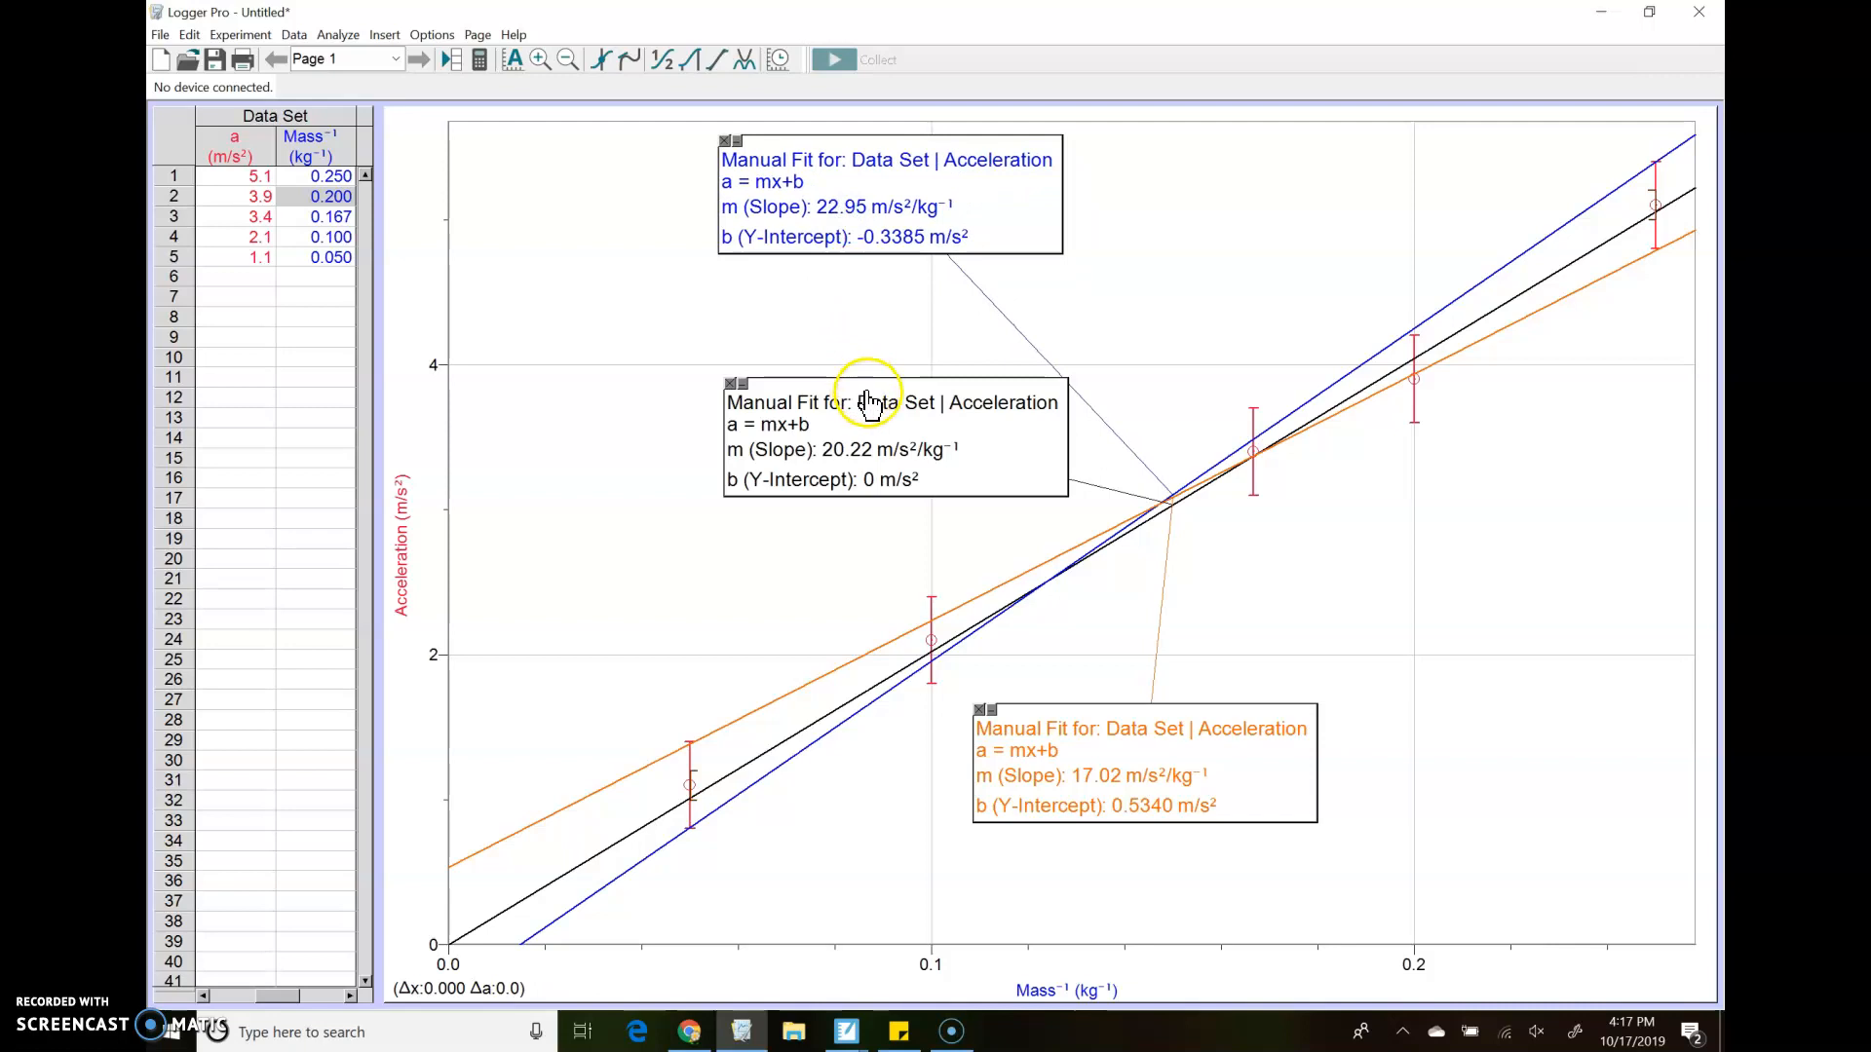
{"action": "mouse_move", "coordinate": [878, 407]}
{"action": "left_mouse_down"}
{"action": "mouse_move", "coordinate": [857, 329]}
{"action": "mouse_move", "coordinate": [872, 310]}
{"action": "left_mouse_up"}
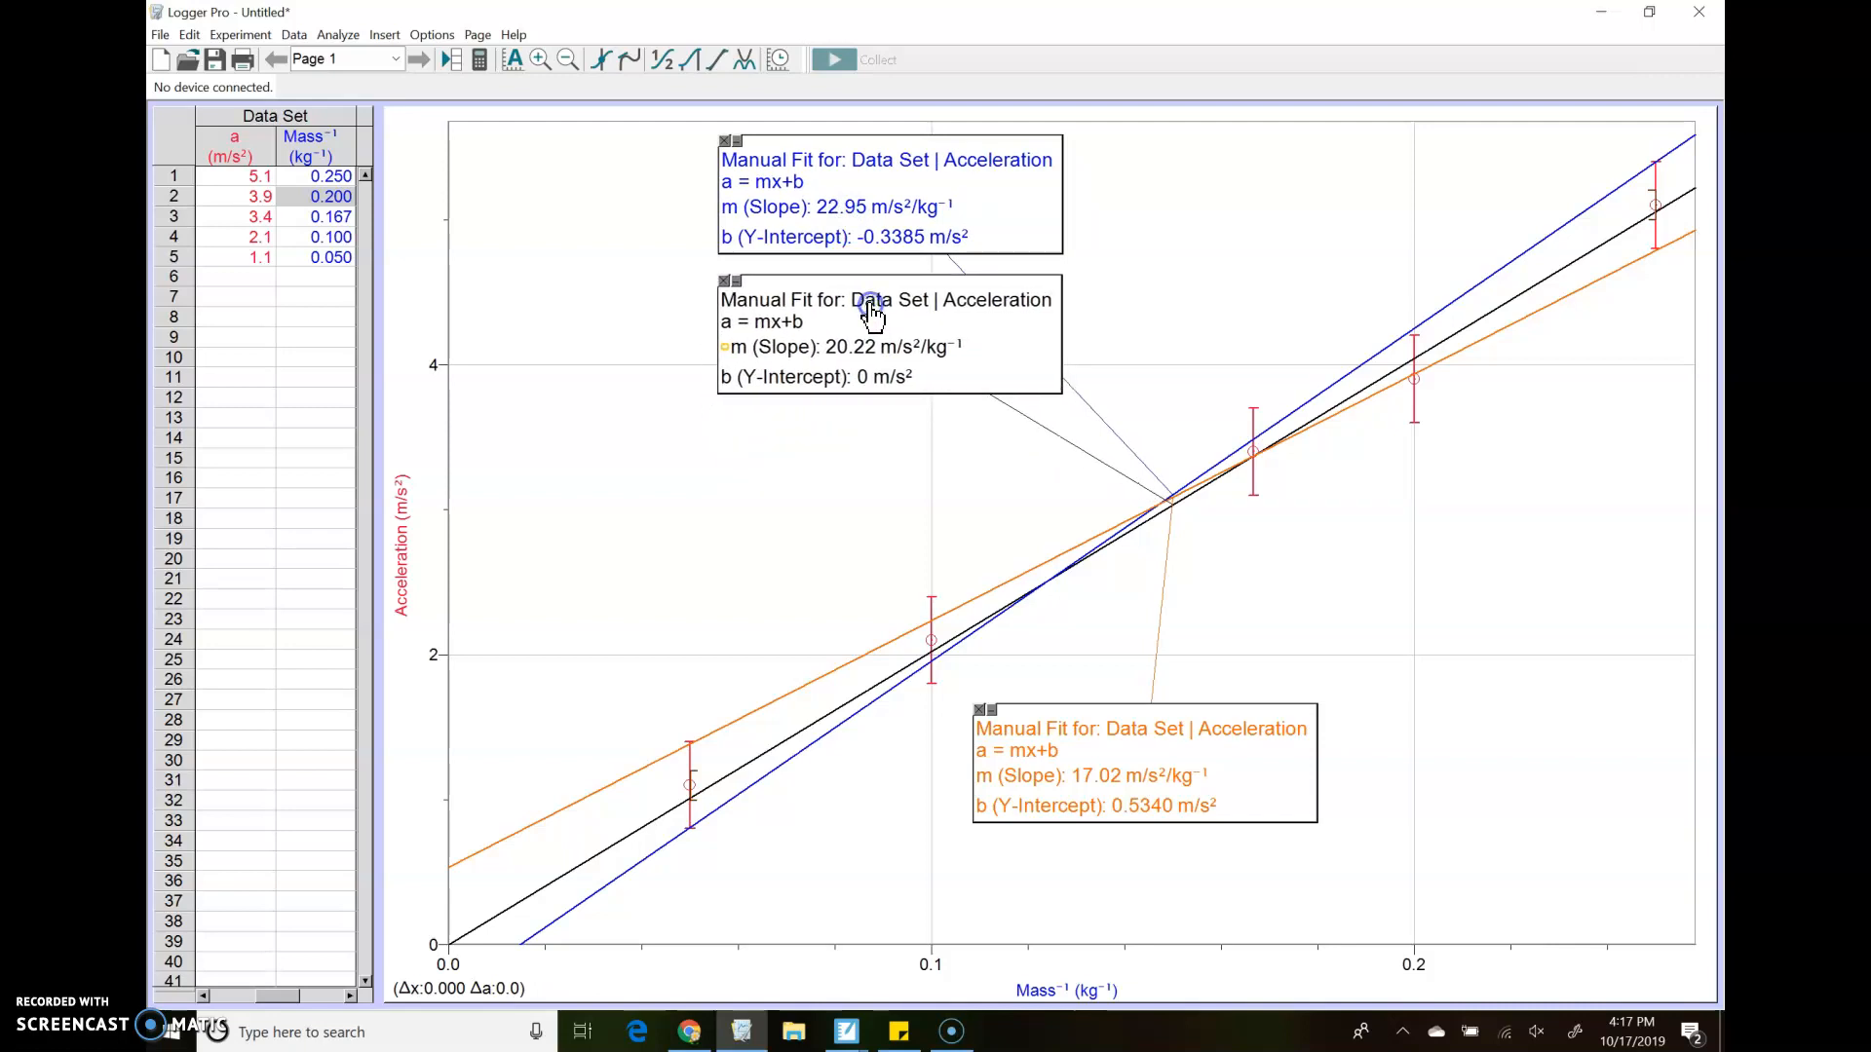
{"action": "mouse_move", "coordinate": [1099, 738]}
{"action": "left_mouse_down"}
{"action": "mouse_move", "coordinate": [881, 523]}
{"action": "mouse_move", "coordinate": [839, 455]}
{"action": "mouse_move", "coordinate": [853, 449]}
{"action": "left_mouse_up"}
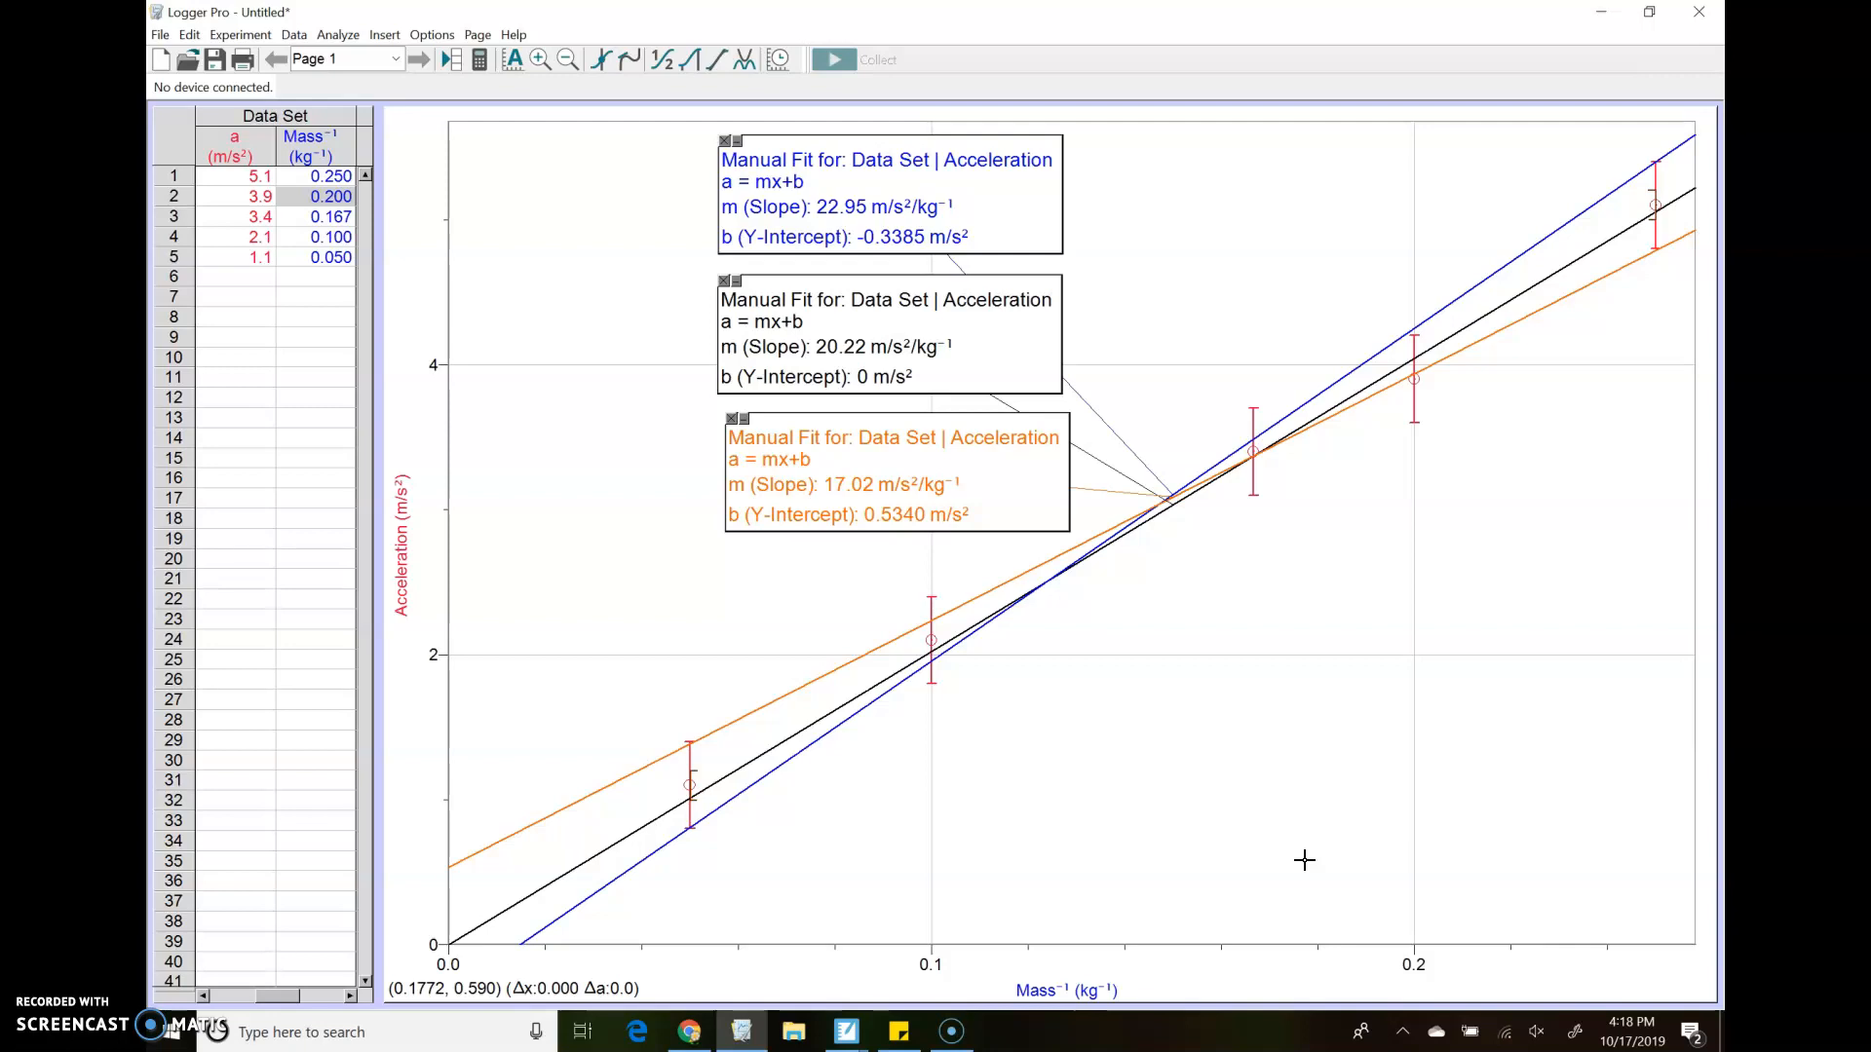
{"action": "left_click", "coordinate": [179, 1019]}
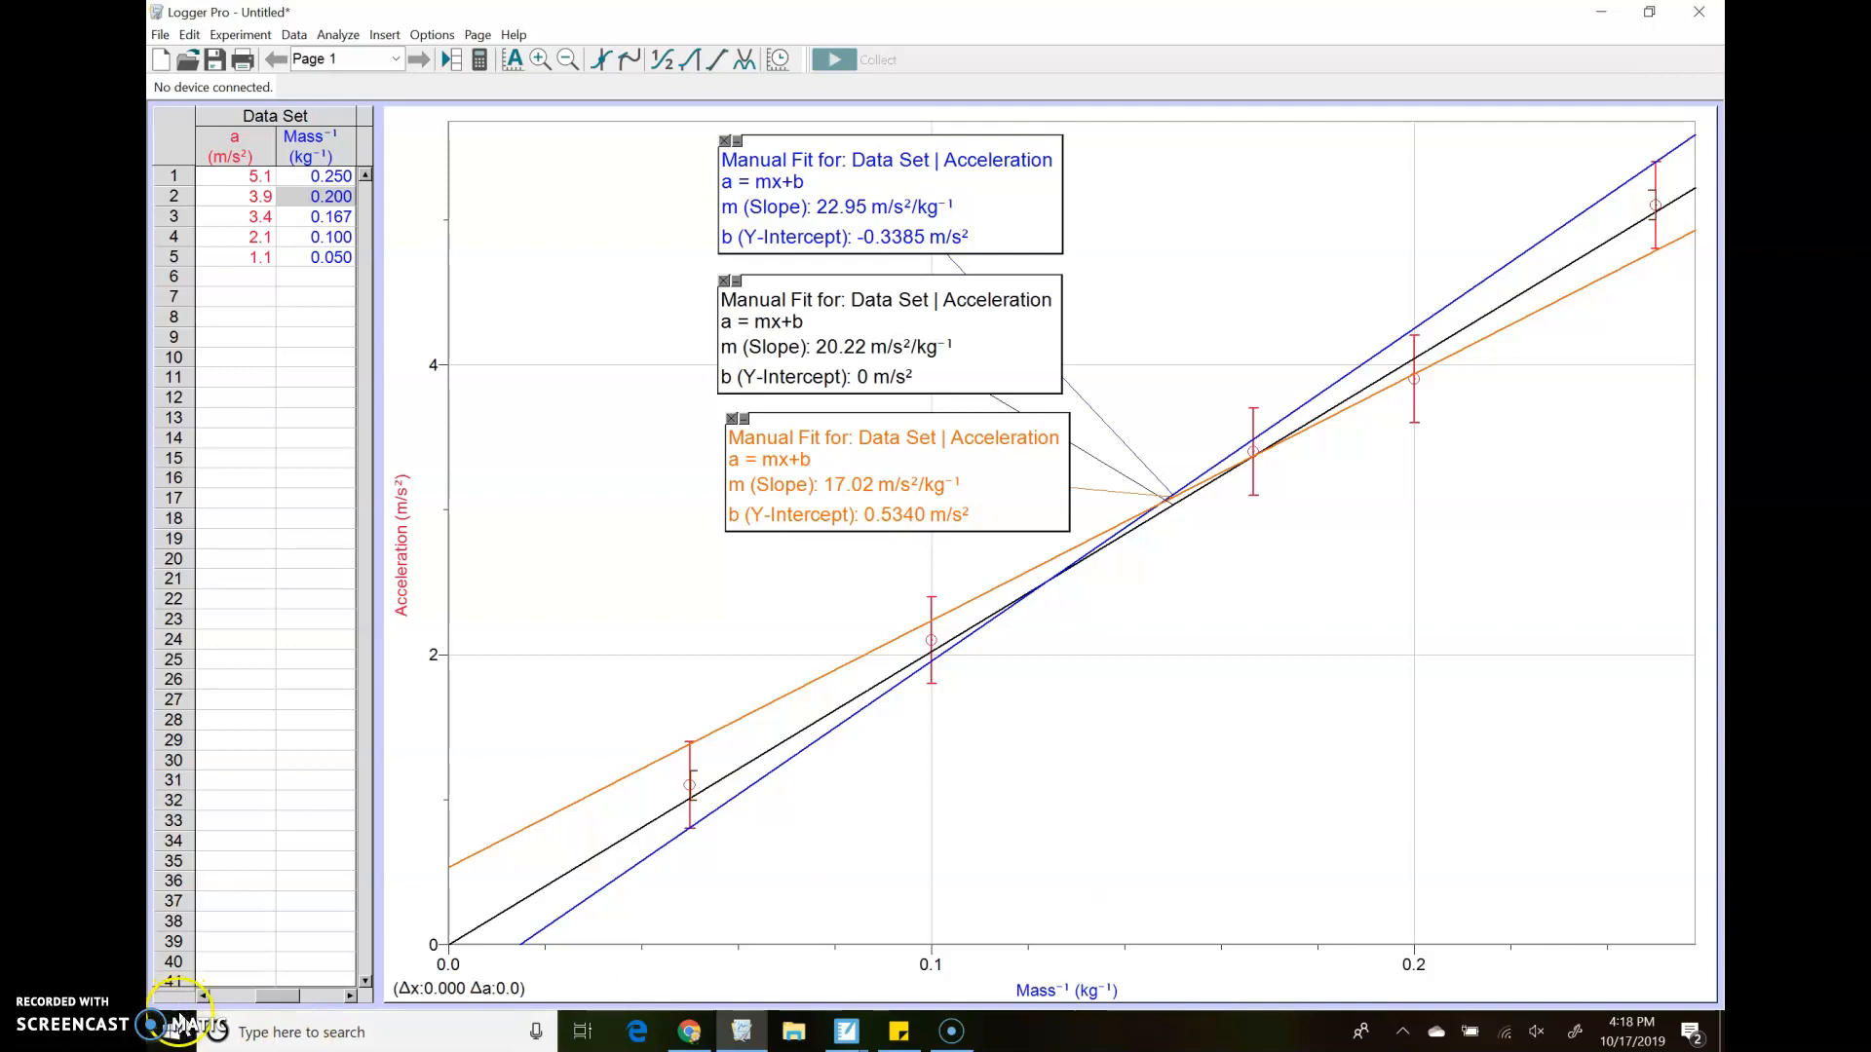